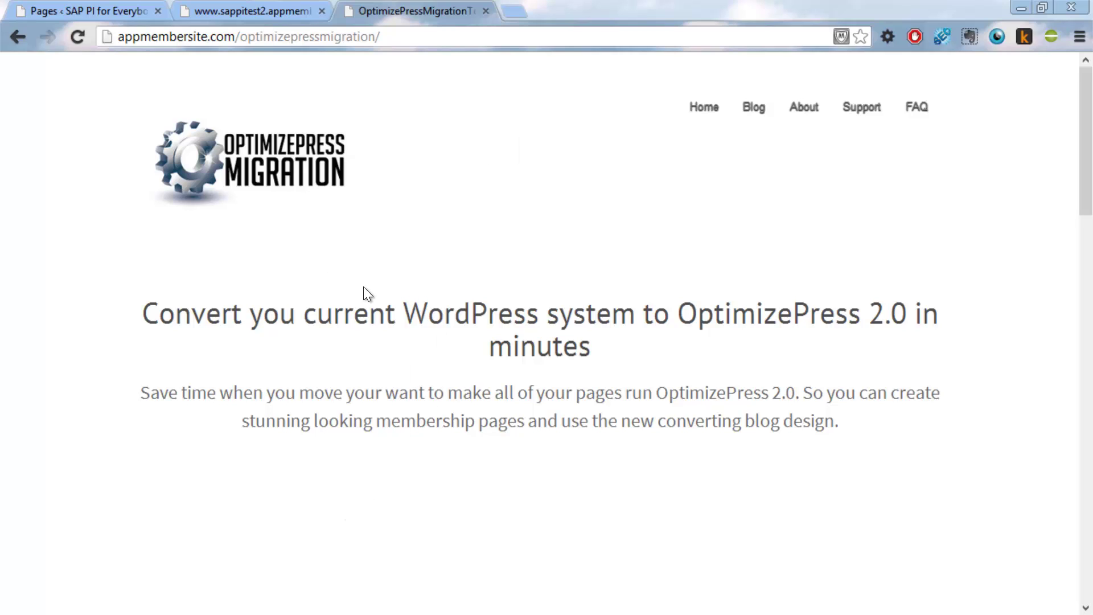
# Step: Review the old Module 6 video and Member Area pages, then return to the WordPress Pages list
pyautogui.click(268, 12)
pyautogui.scroll(3, 314, 305)
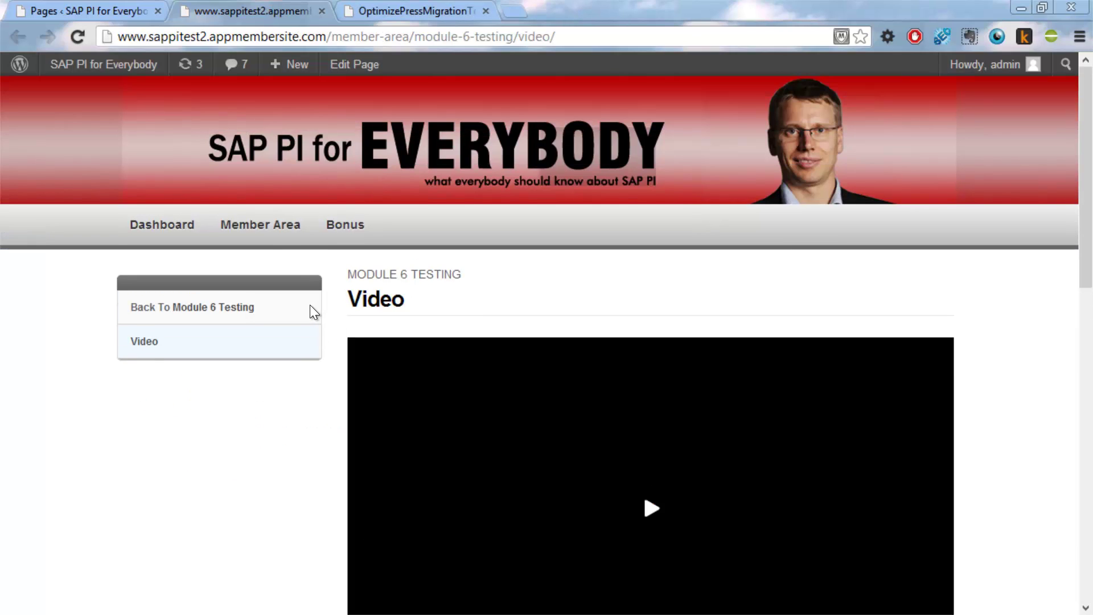
pyautogui.click(275, 241)
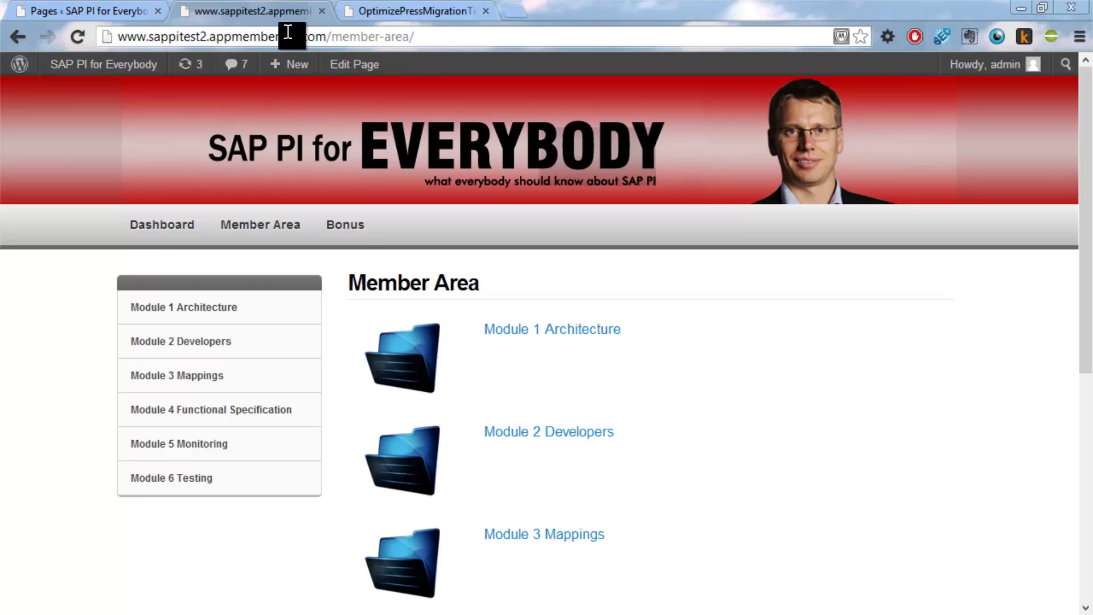
pyautogui.click(137, 15)
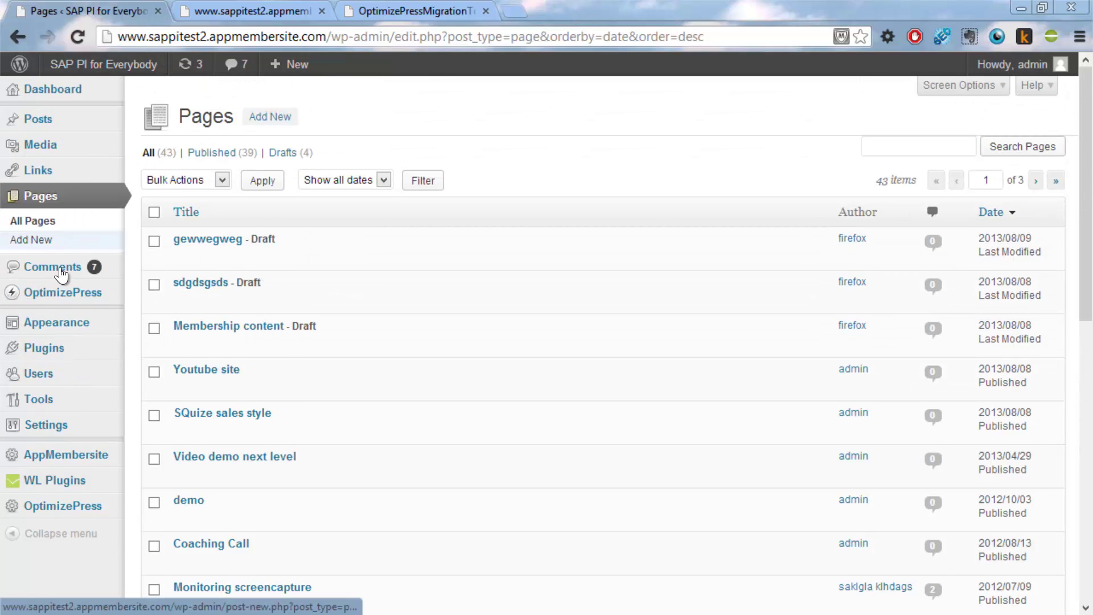
# Step: Open the OptimizePress Page Builder from the admin sidebar
pyautogui.moveTo(78, 312)
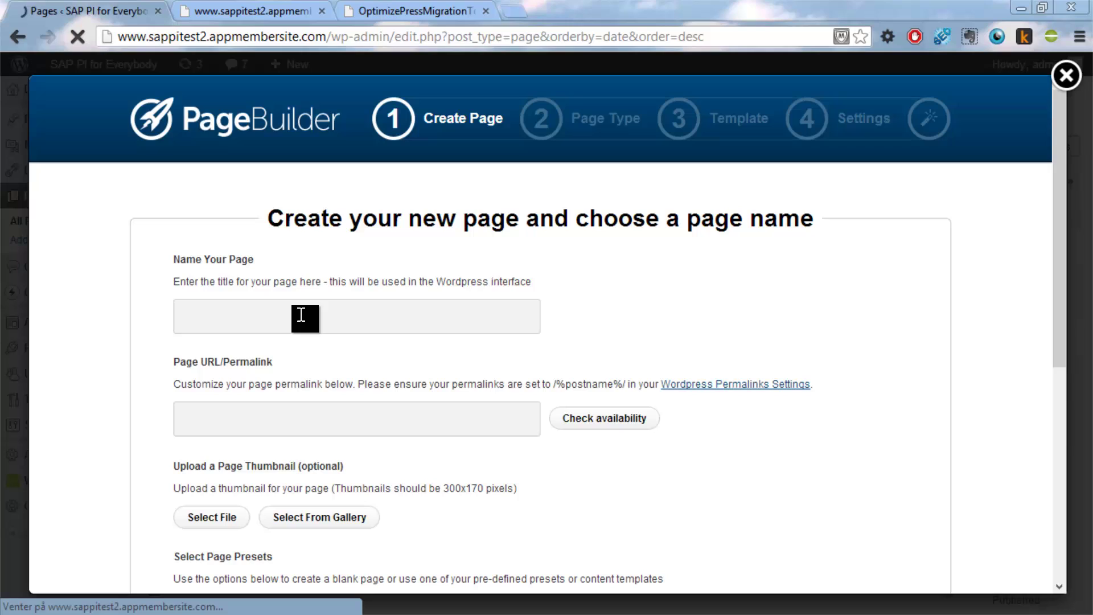
# Step: Name the new page 'Membership Module Template', giving the permalink membership-module-template
pyautogui.click(301, 314)
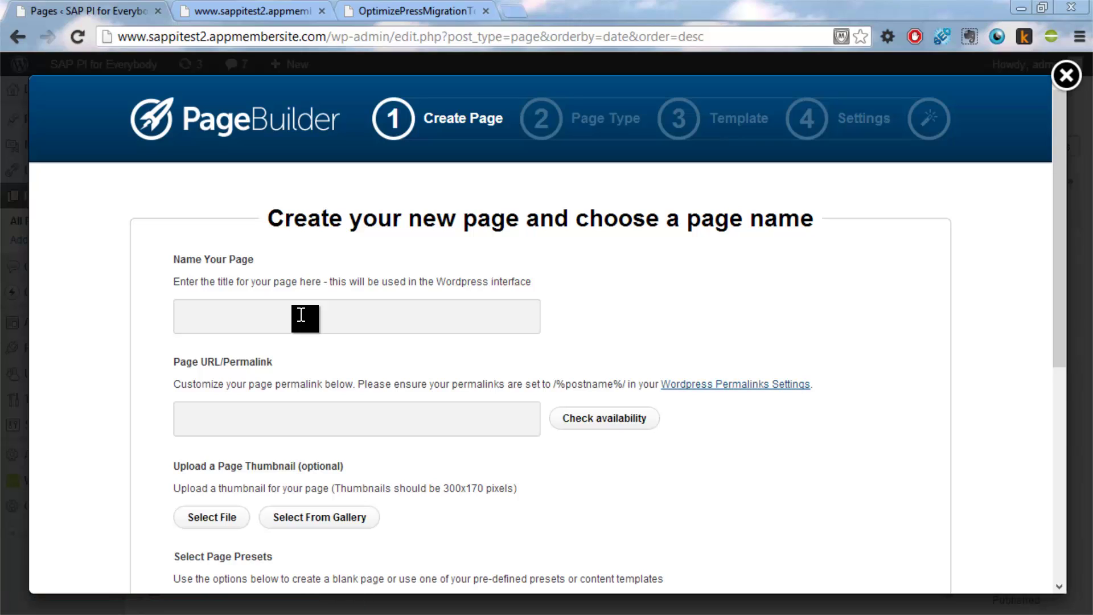
pyautogui.write('M')
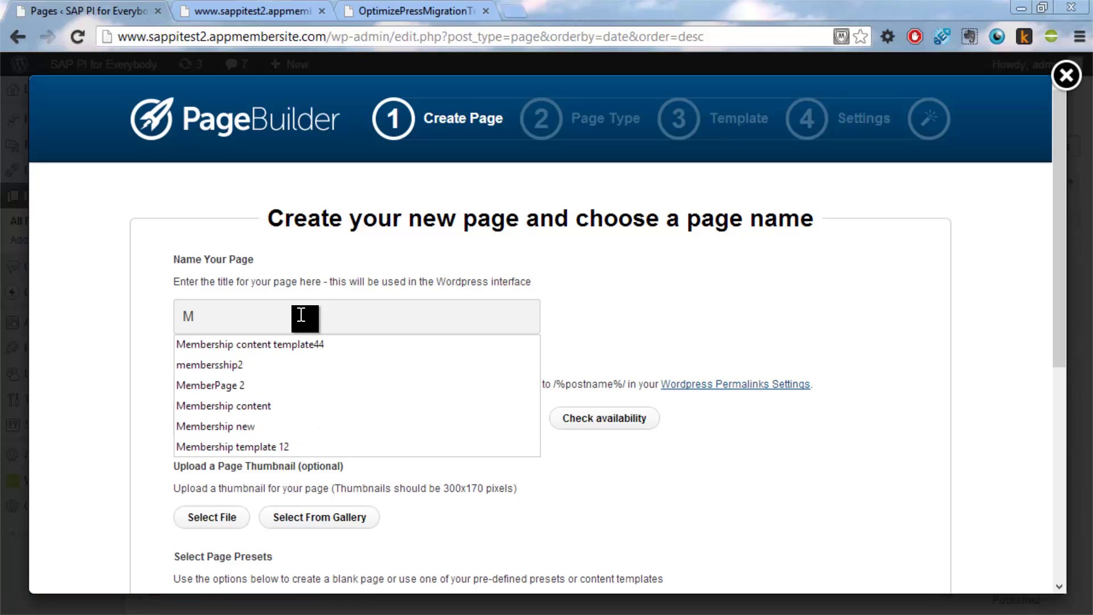
pyautogui.write('embershiop')
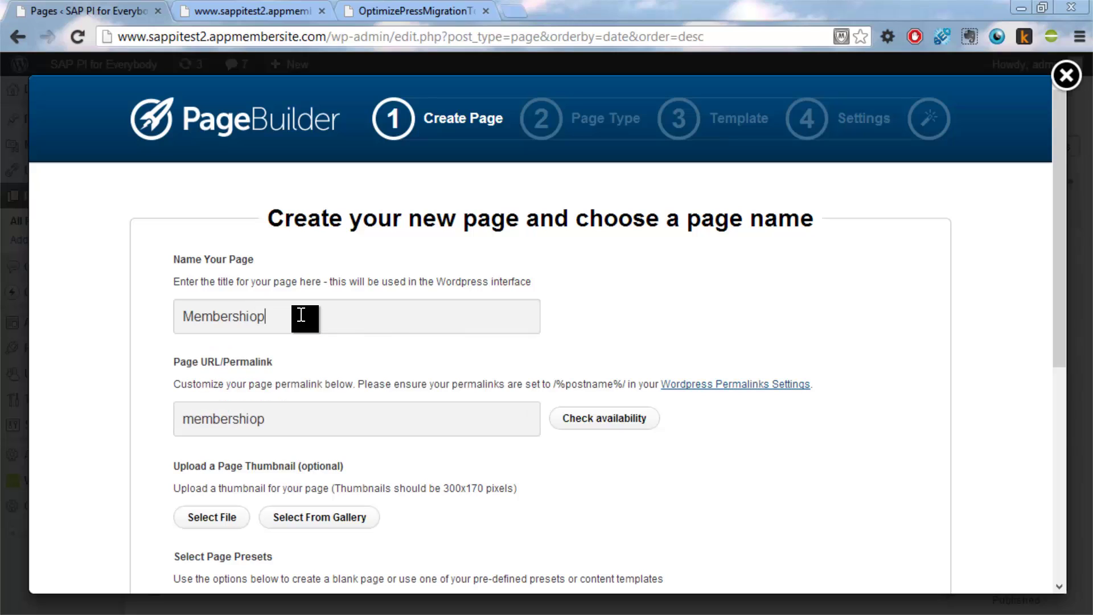
pyautogui.press('BackSpace')
pyautogui.press('BackSpace')
pyautogui.write('p Module Con')
pyautogui.press('BackSpace')
pyautogui.press('BackSpace')
pyautogui.press('BackSpace')
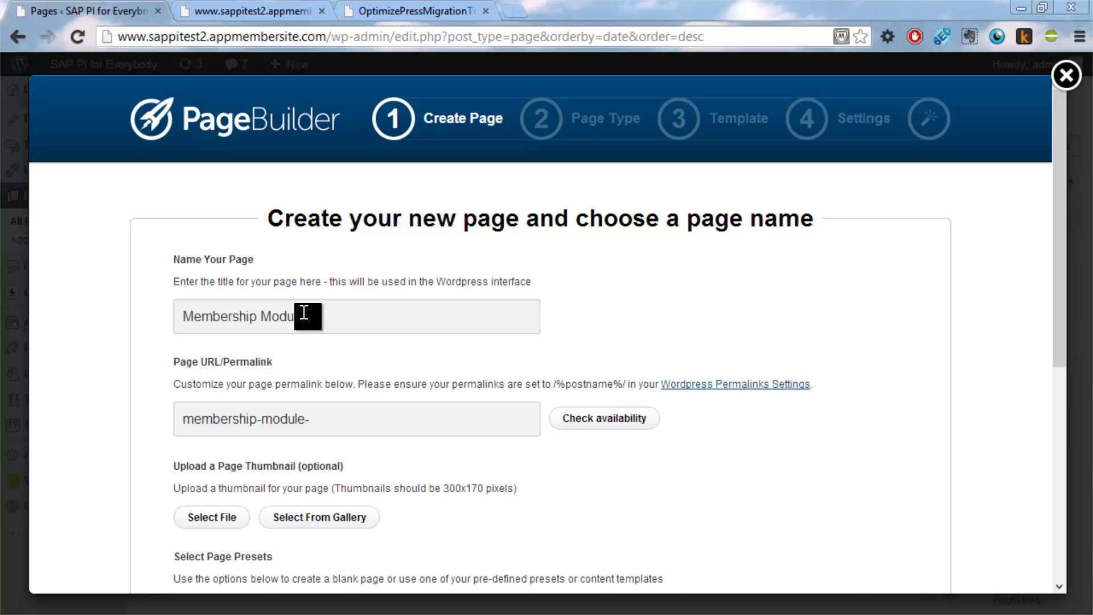
pyautogui.write('Template')
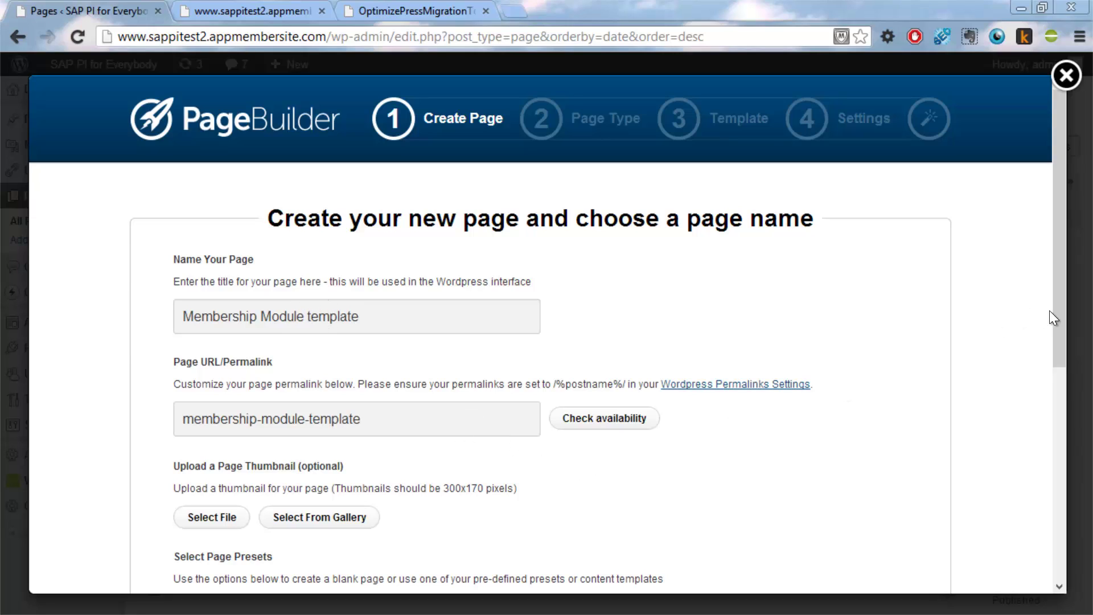
pyautogui.moveTo(1050, 310); pyautogui.dragTo(1059, 374)
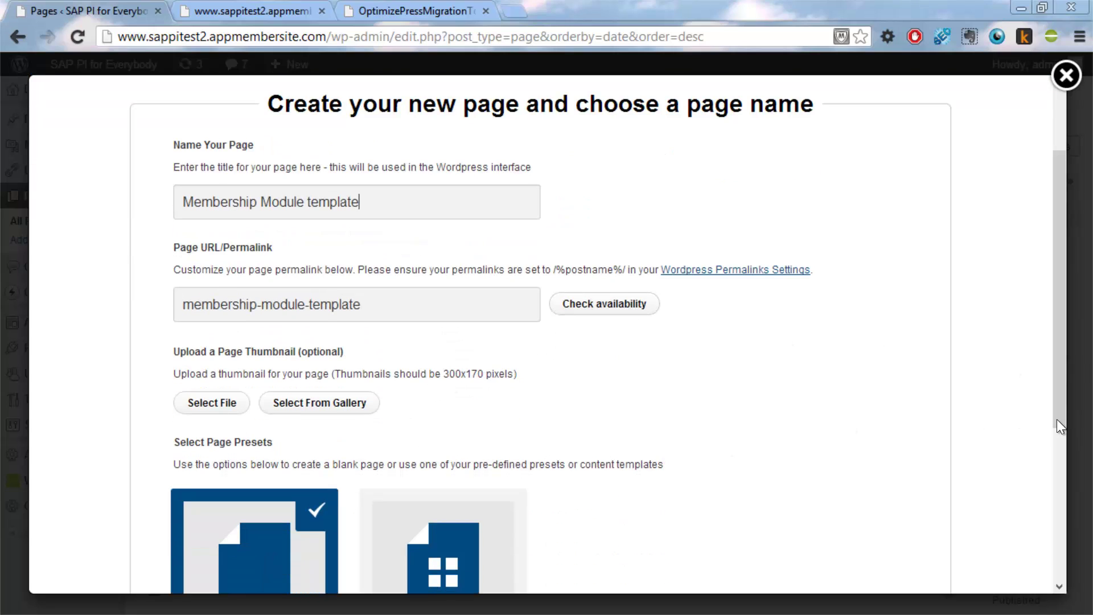
# Step: Start from the Membership Home Page Clean Style content template and proceed to step 2
pyautogui.scroll(-5, 1061, 429)
pyautogui.click(443, 312)
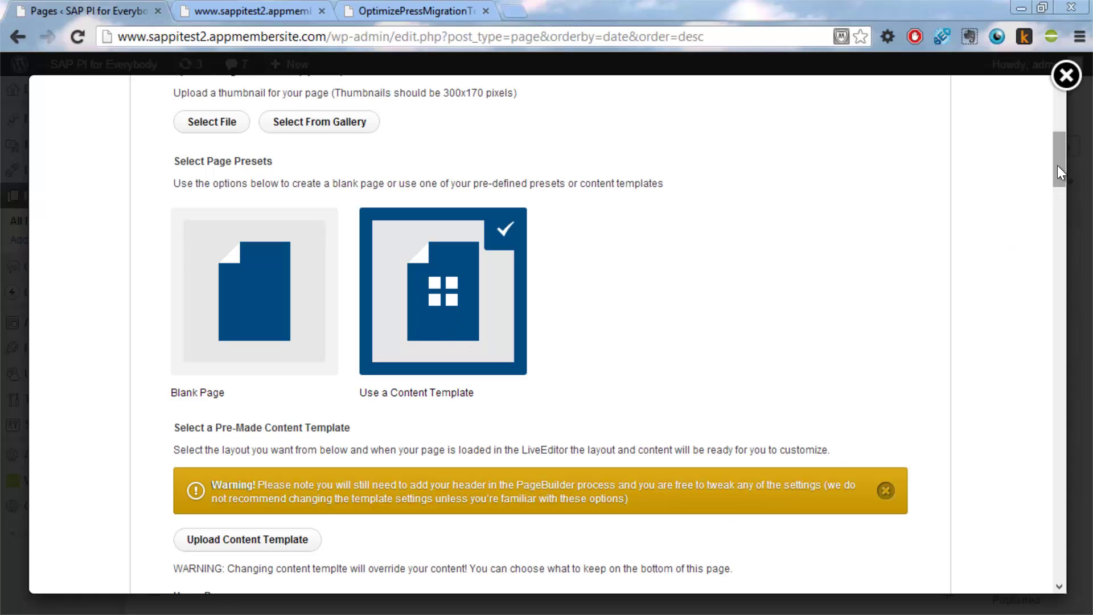
pyautogui.moveTo(1057, 165); pyautogui.dragTo(1066, 251)
pyautogui.scroll(1, 1066, 246)
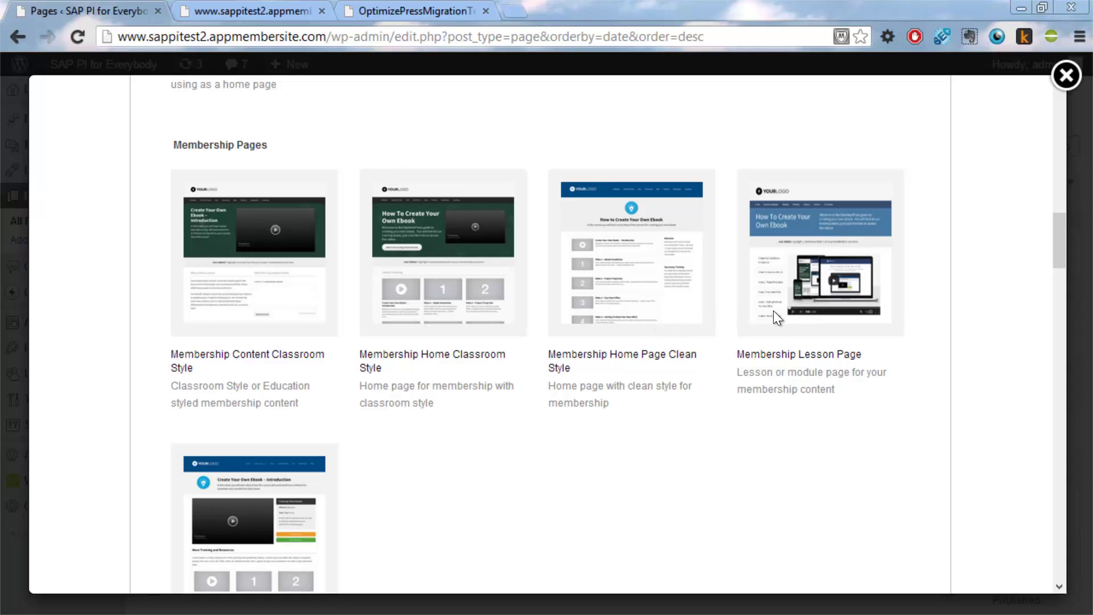
pyautogui.click(638, 288)
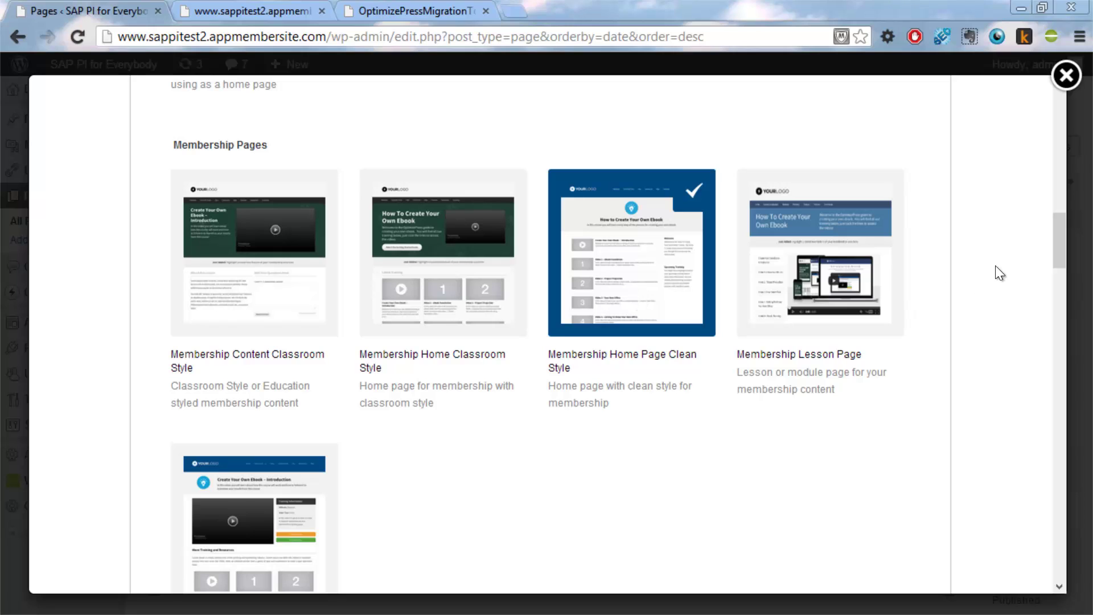
pyautogui.moveTo(1056, 267); pyautogui.dragTo(1037, 446)
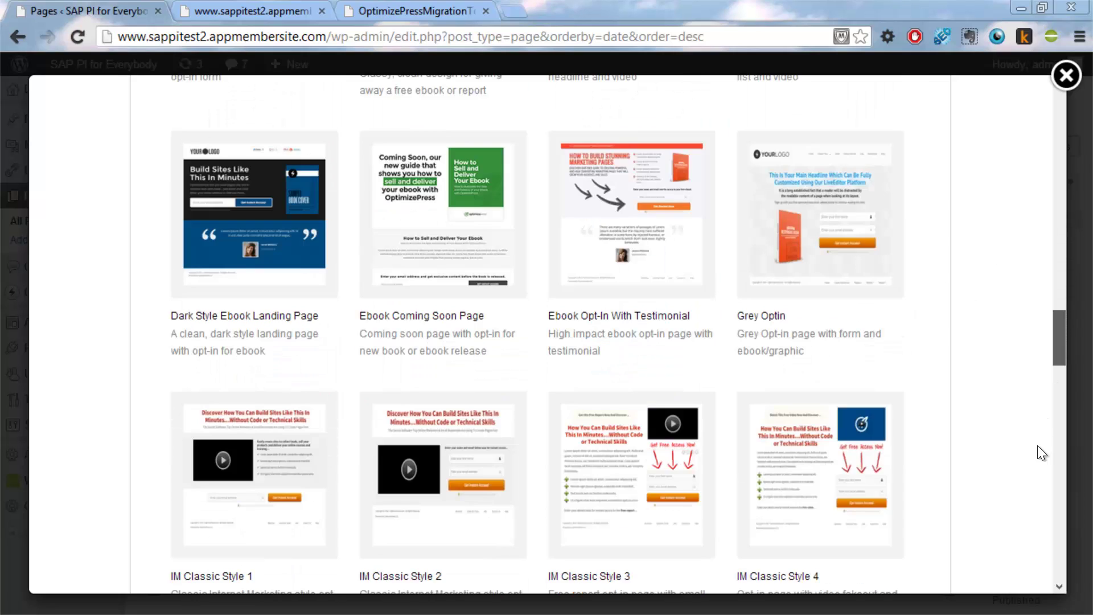
pyautogui.scroll(-20, 1037, 446)
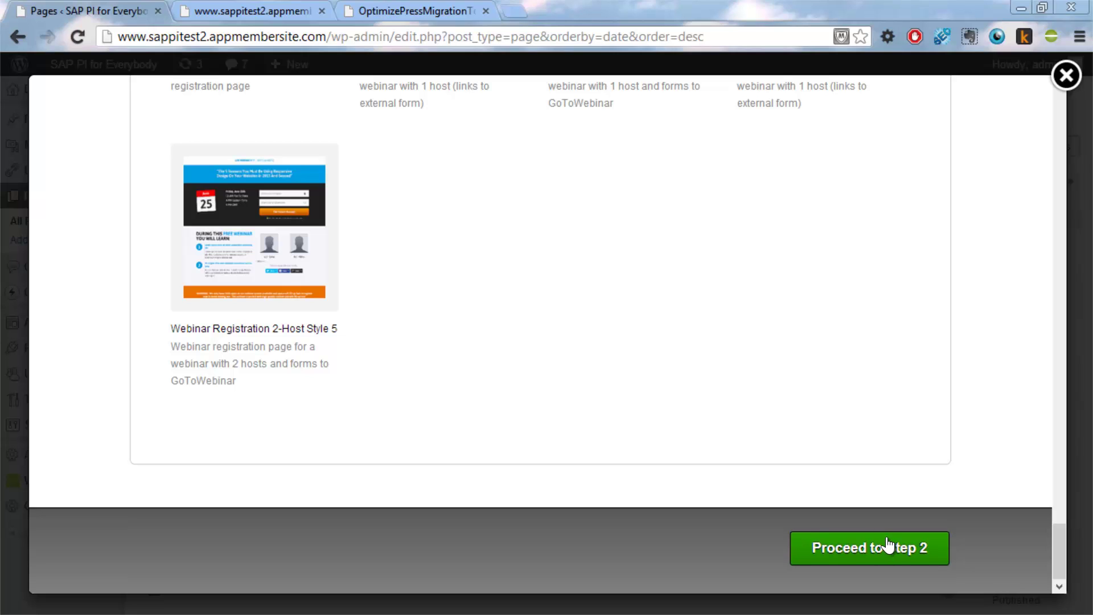
pyautogui.click(889, 544)
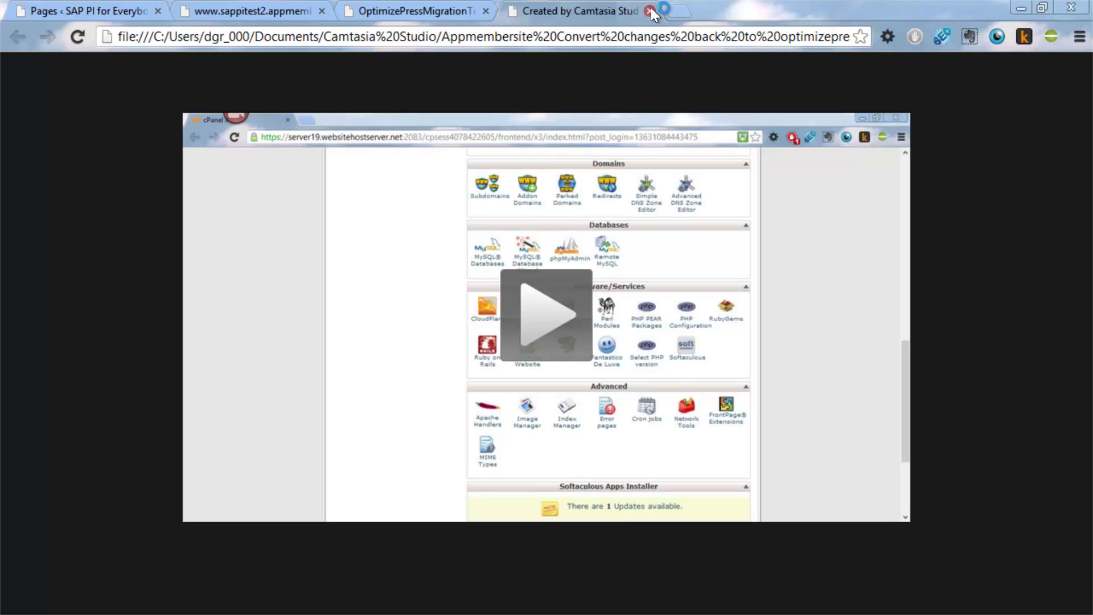
# Step: Close the Camtasia recording tab and return to the SAP PI Member Area page
pyautogui.click(649, 11)
pyautogui.click(227, 15)
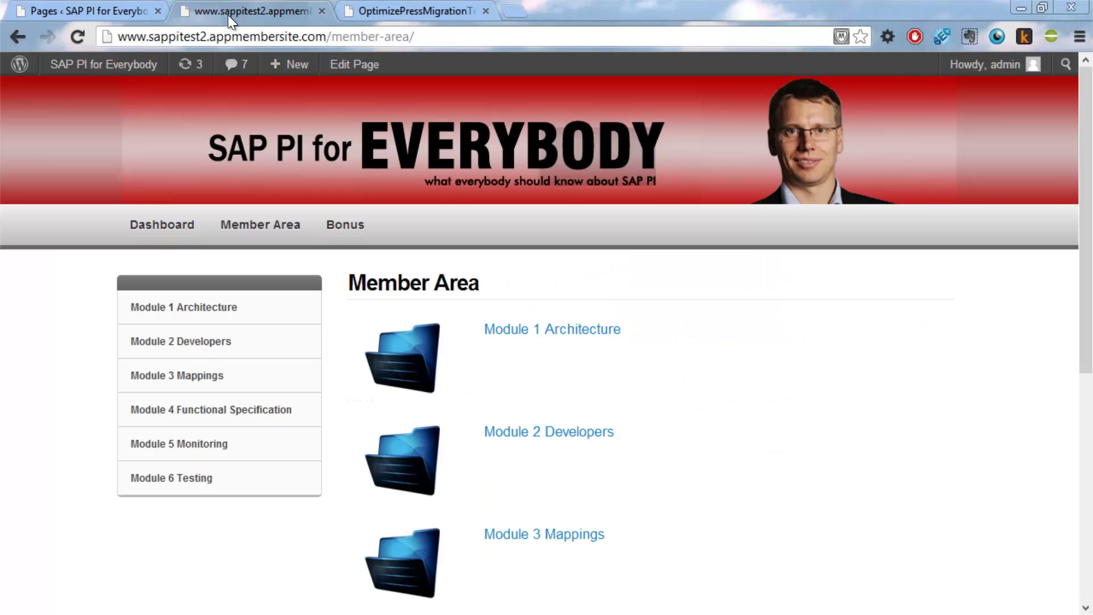
# Step: In Header & Navigation, remove the default logo and start choosing a header banner image
pyautogui.click(76, 15)
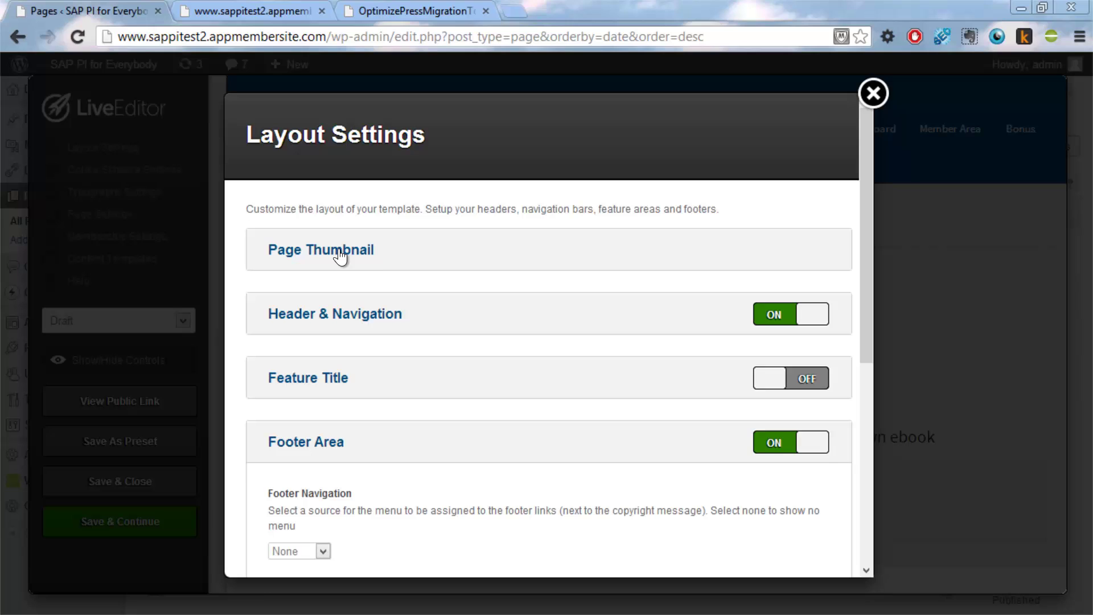
pyautogui.click(362, 256)
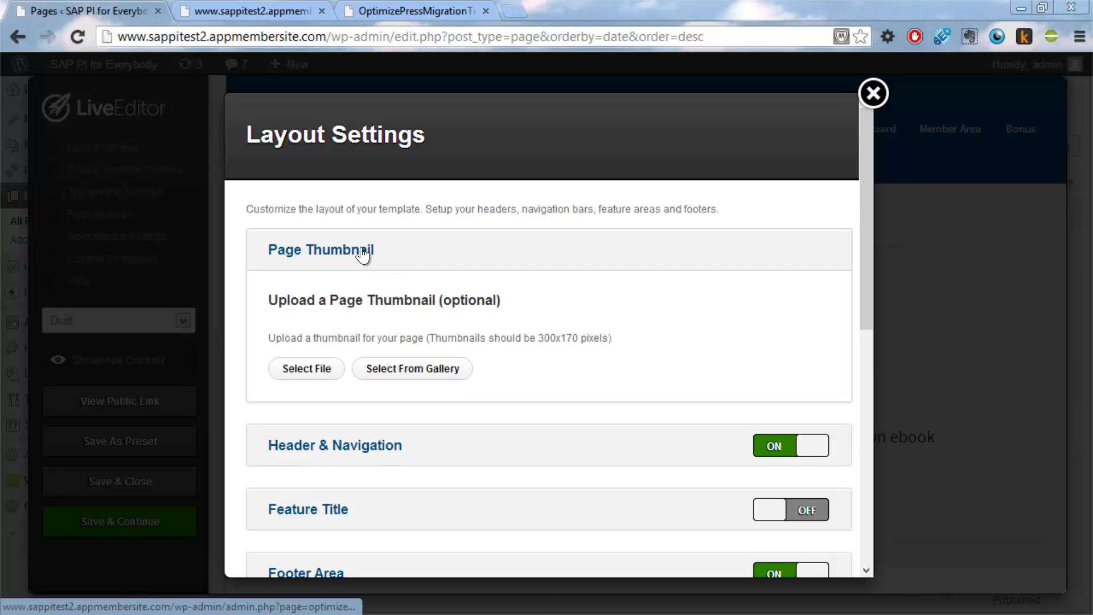
pyautogui.click(363, 256)
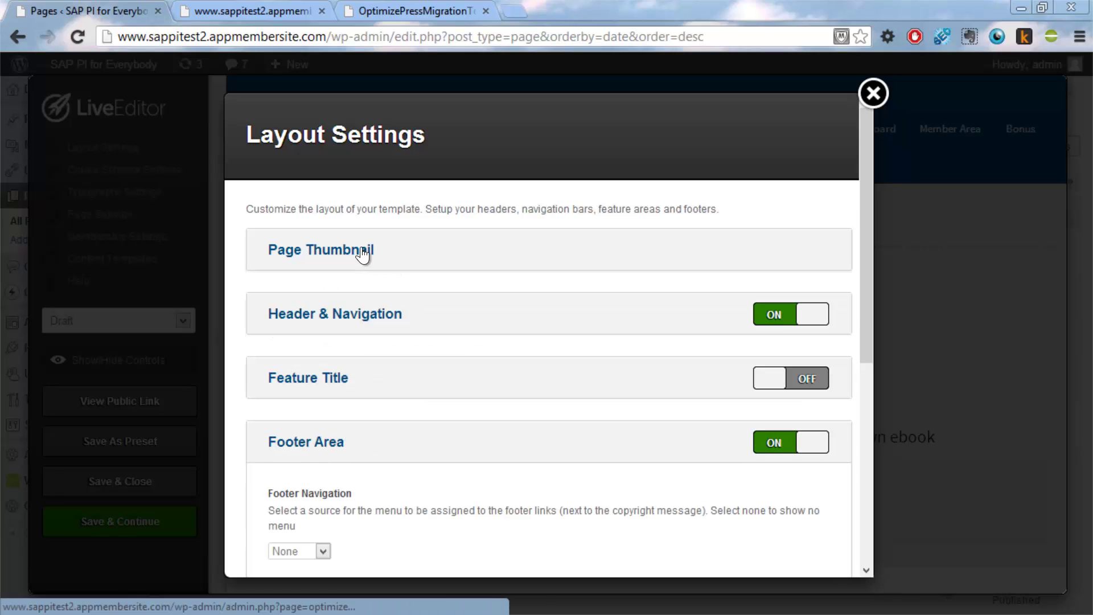
pyautogui.click(368, 327)
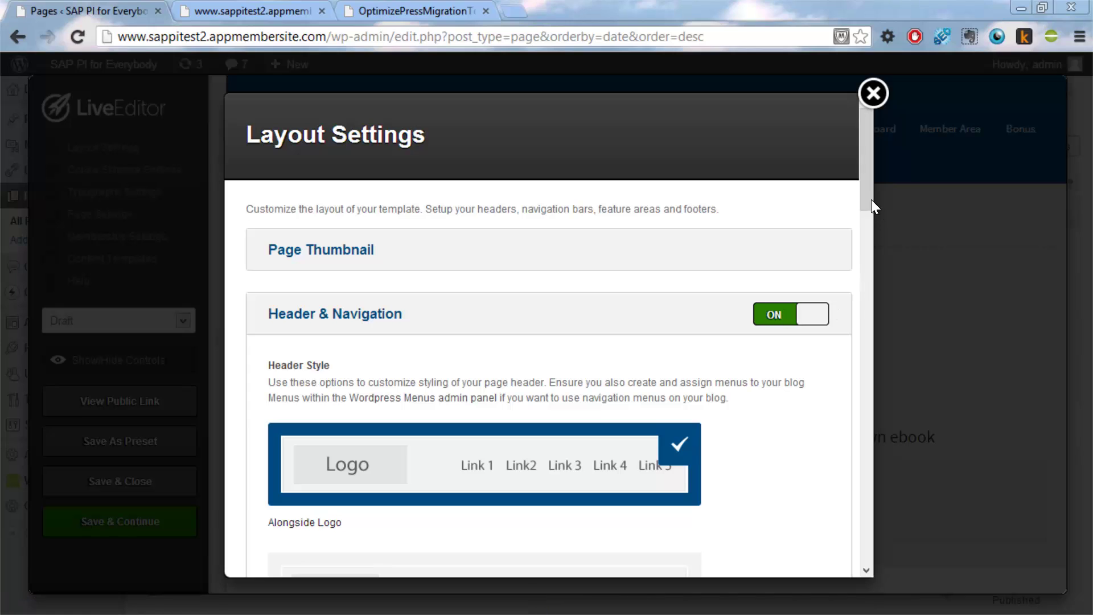
pyautogui.moveTo(869, 200); pyautogui.dragTo(864, 329)
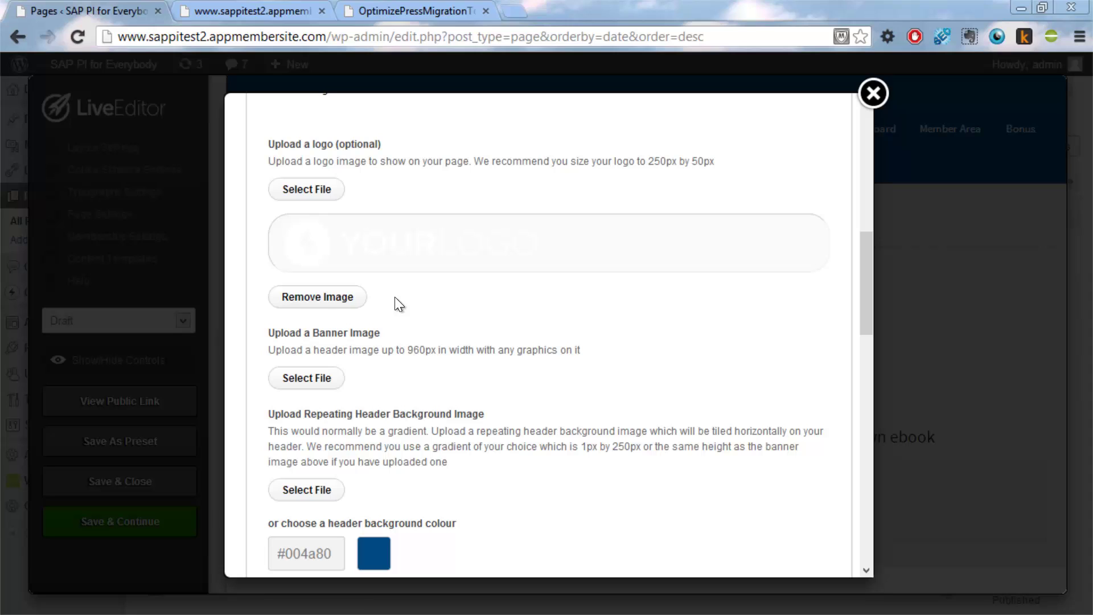
pyautogui.click(334, 297)
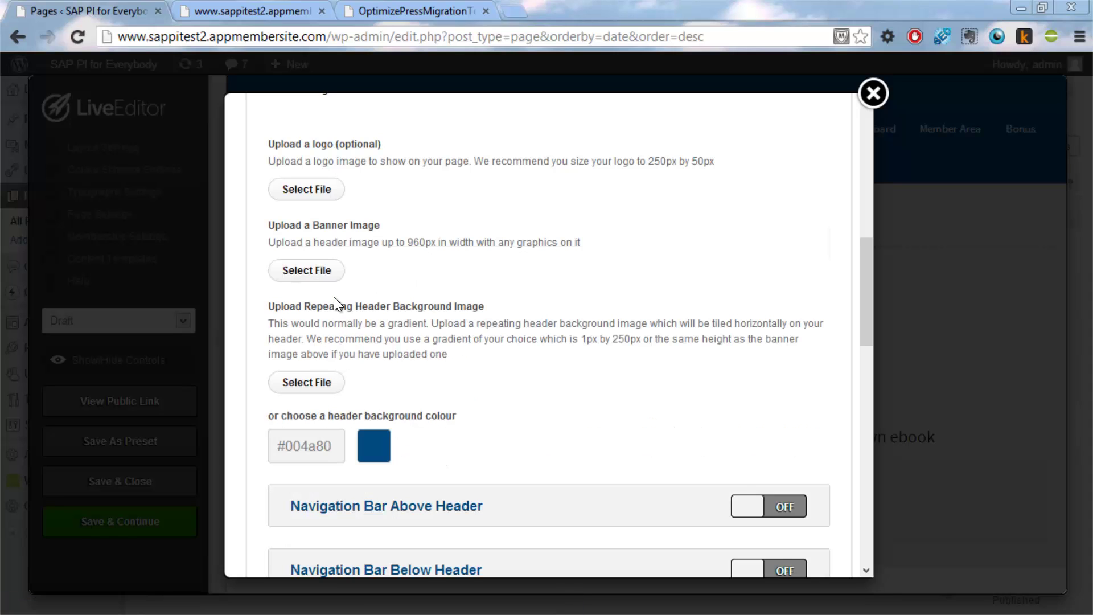
pyautogui.click(304, 271)
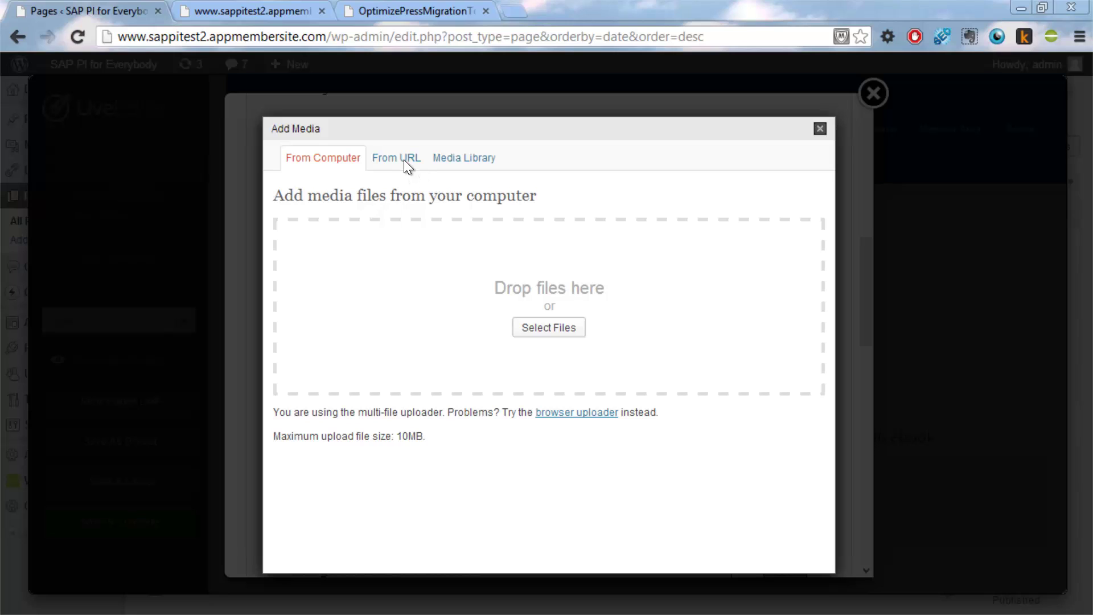
# Step: Insert the sappi1 image (977 × 165) from the Media Library as the header banner
pyautogui.click(467, 159)
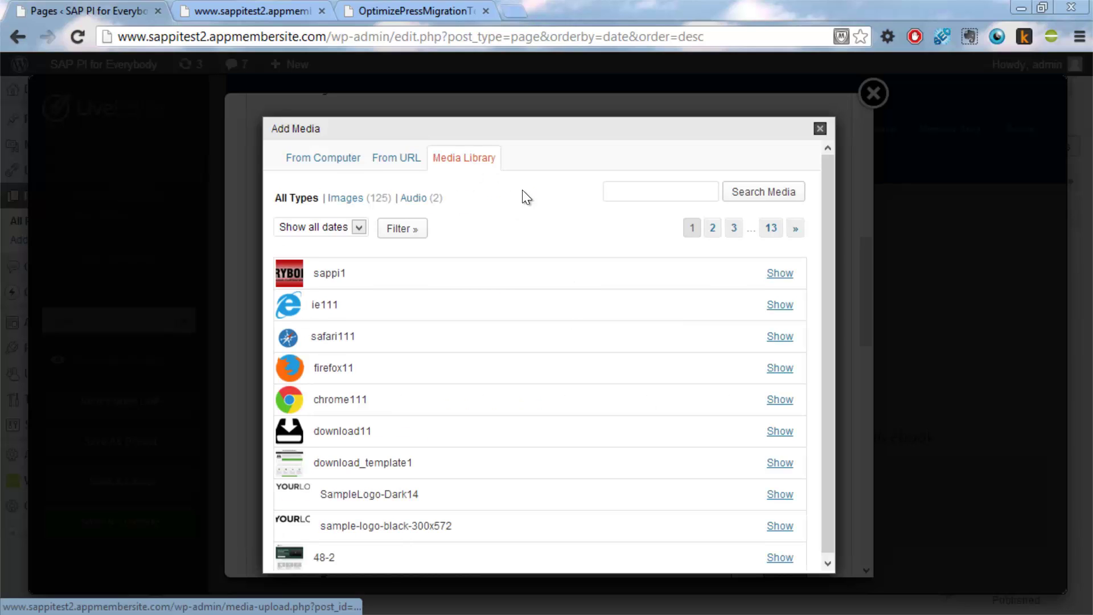
pyautogui.click(778, 274)
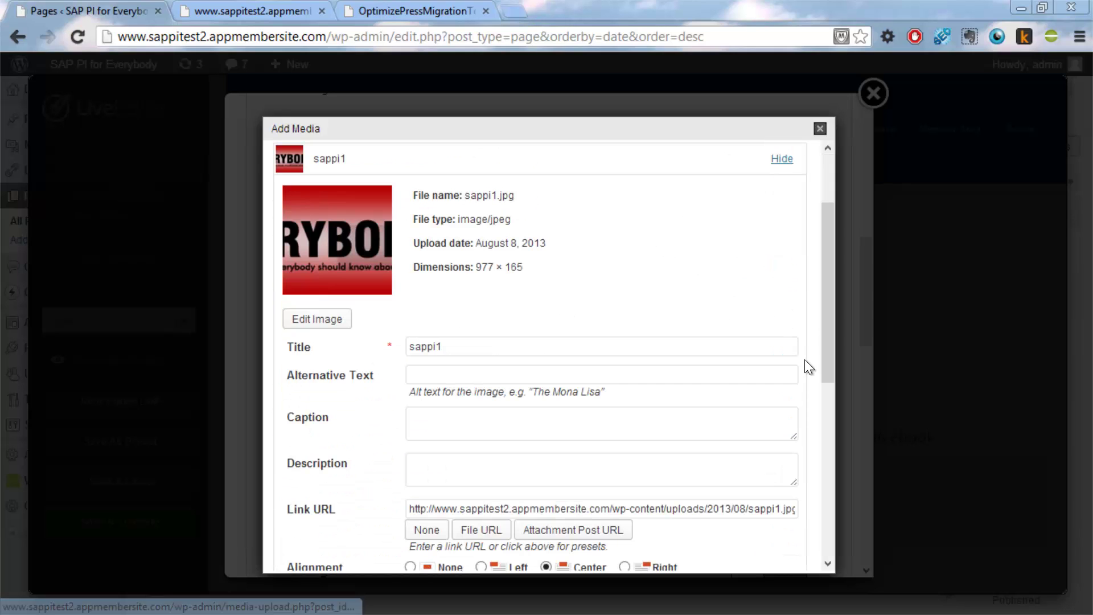
pyautogui.click(830, 436)
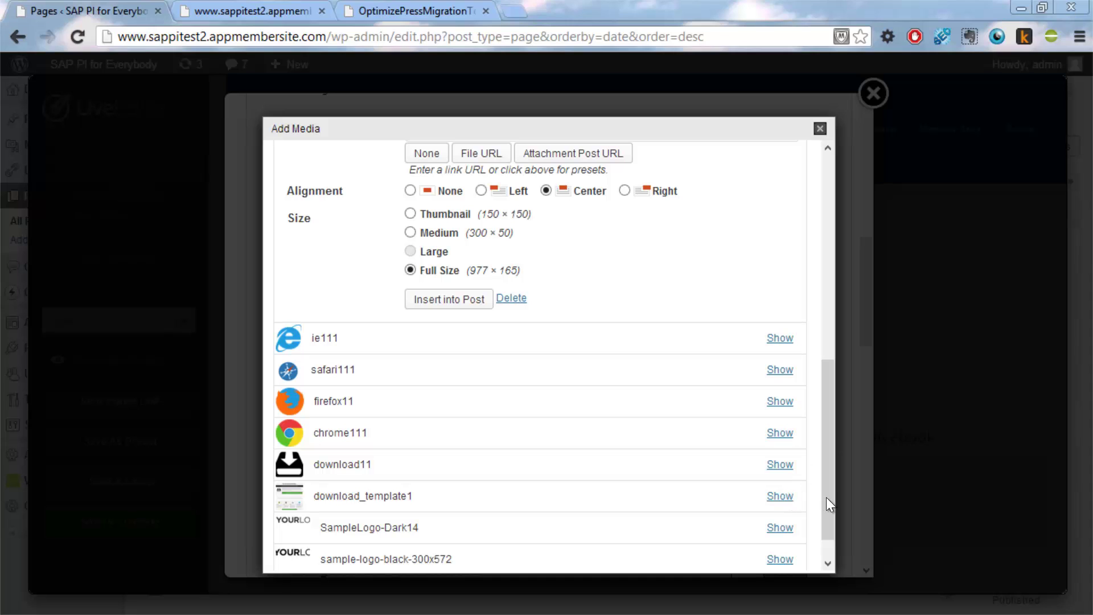
pyautogui.moveTo(825, 530); pyautogui.dragTo(835, 571)
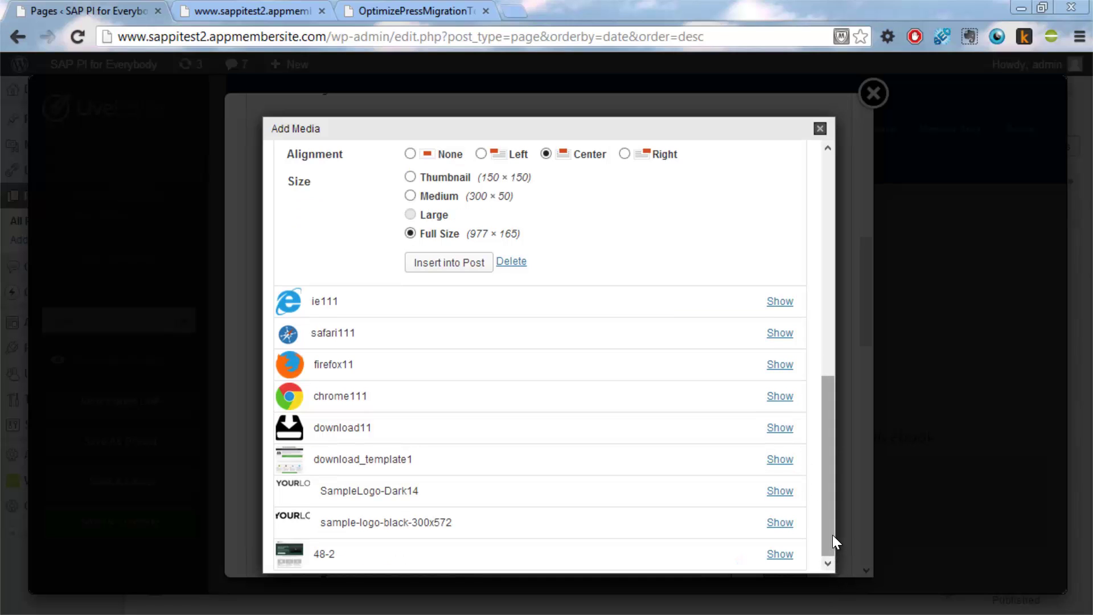
pyautogui.scroll(1, 819, 527)
pyautogui.click(434, 265)
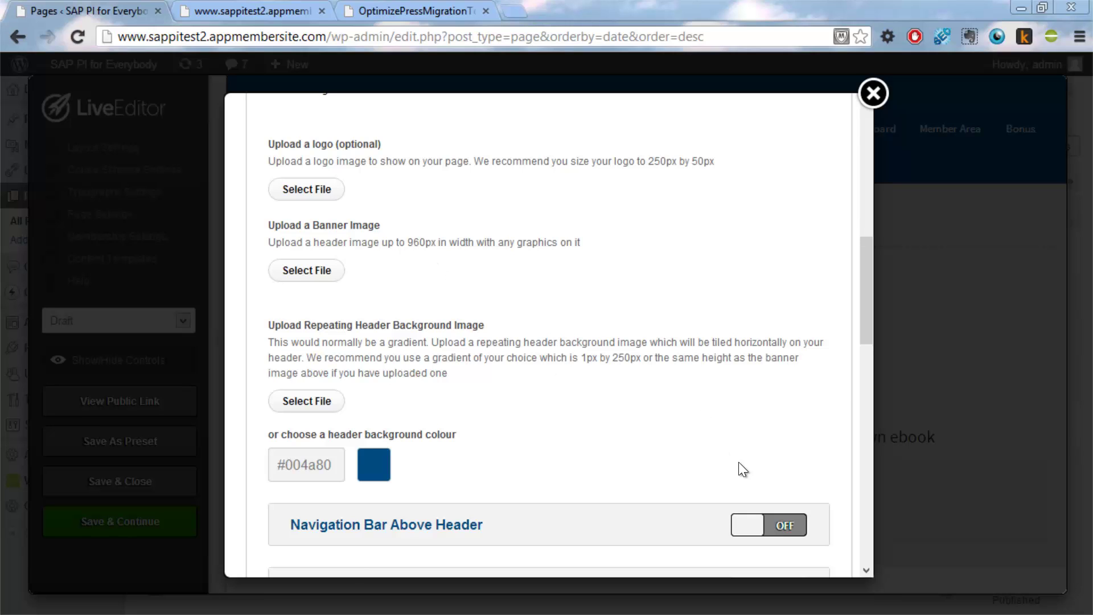
# Step: Turn off the alongside-logo bar, enable the above-header bar with the Member menu, and update
pyautogui.scroll(-4, 856, 379)
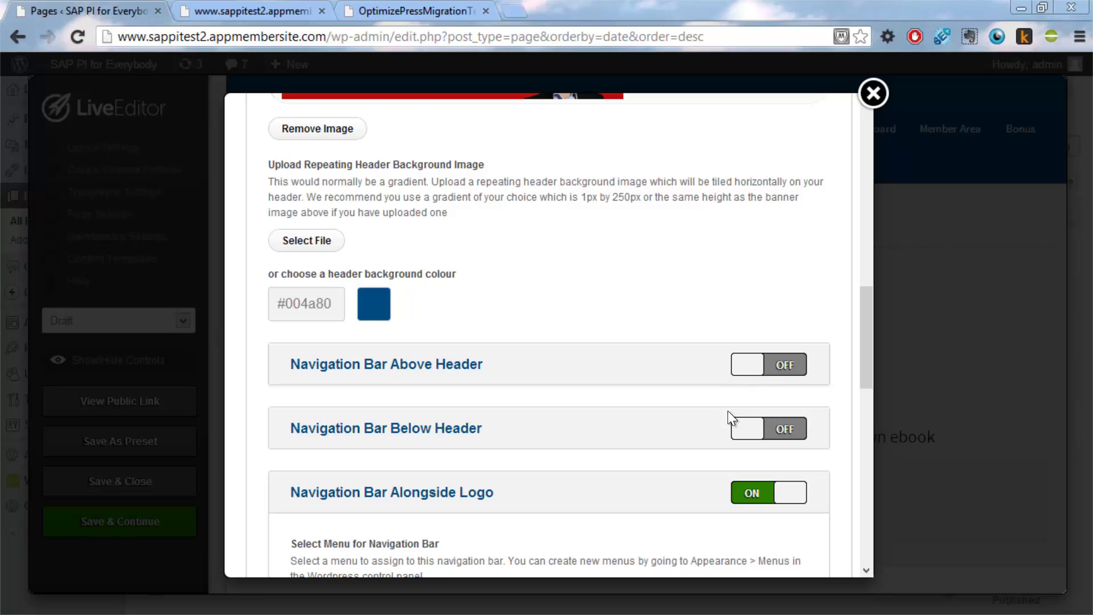
pyautogui.click(760, 490)
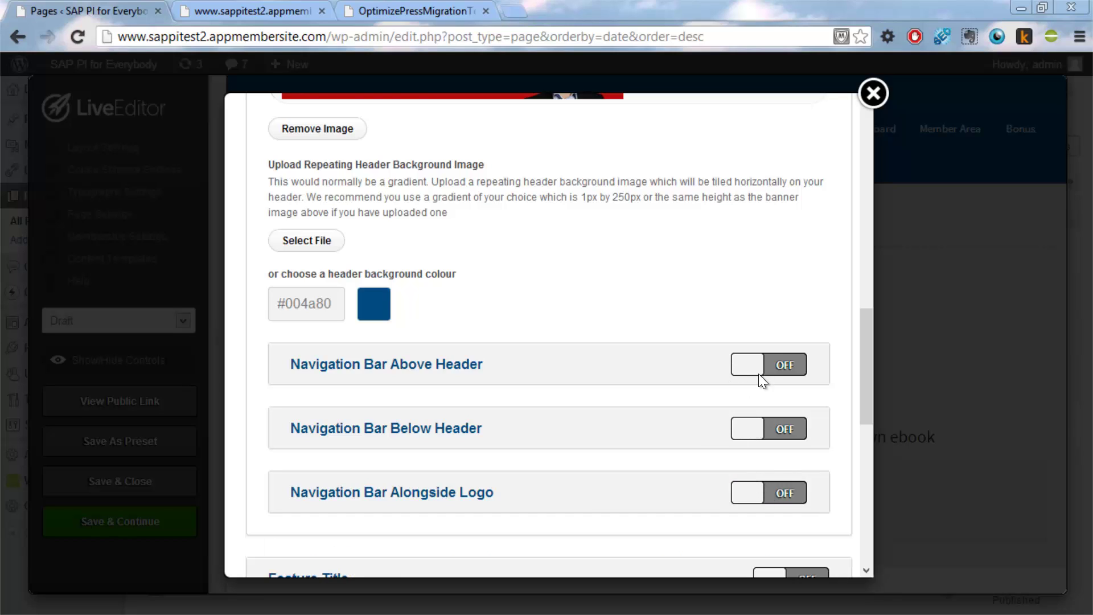
pyautogui.click(780, 364)
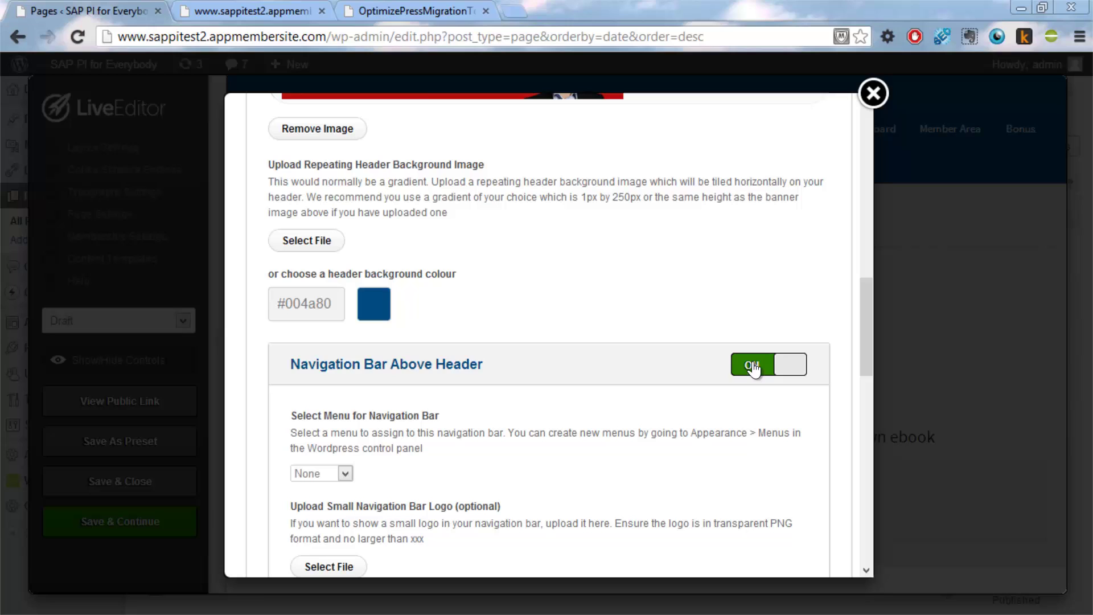
pyautogui.click(330, 473)
pyautogui.click(317, 518)
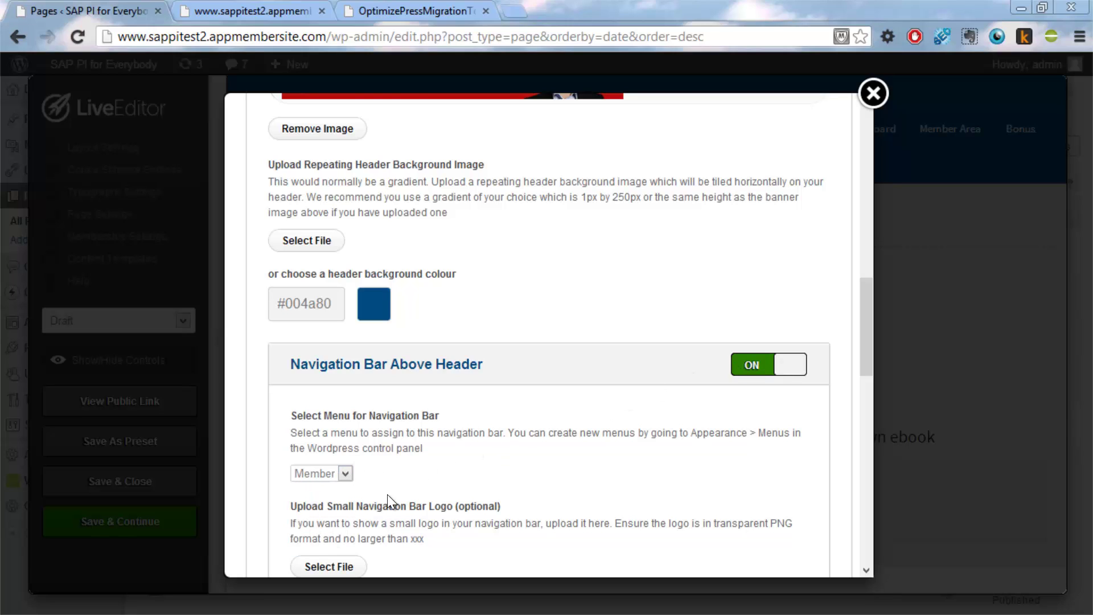
pyautogui.moveTo(862, 340); pyautogui.dragTo(873, 555)
pyautogui.click(820, 533)
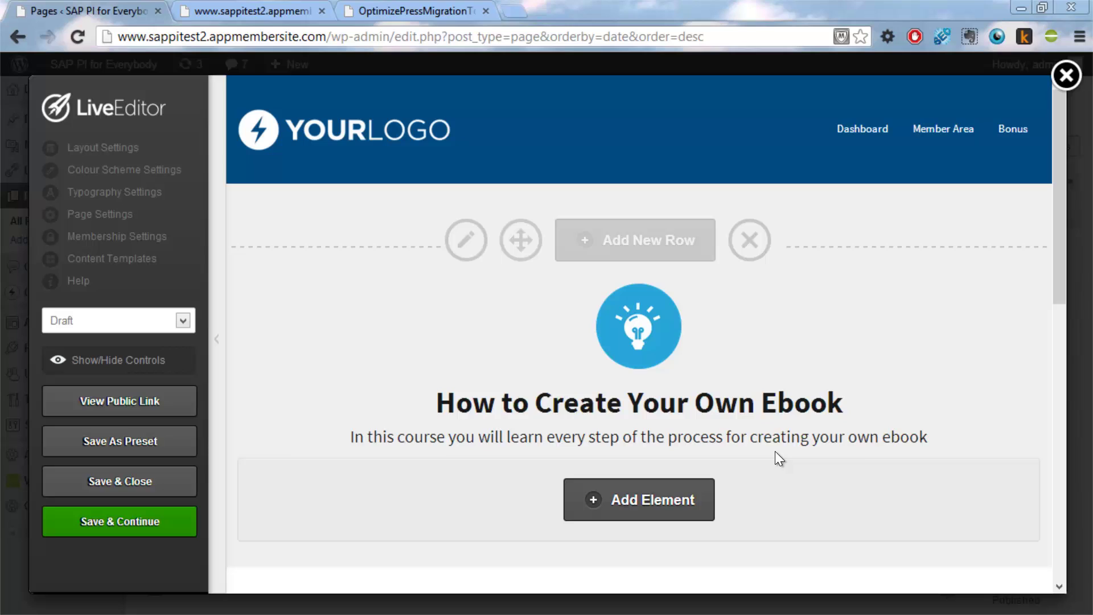
# Step: Check the new SAP PI for Everybody banner on the page and reopen Layout Settings
pyautogui.click(852, 154)
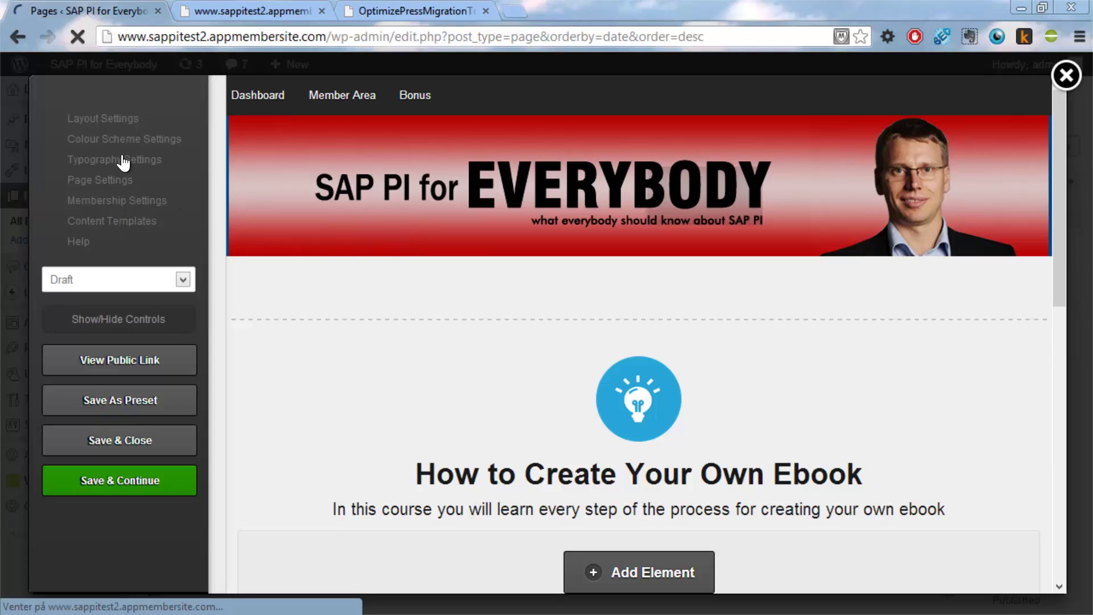
pyautogui.click(102, 119)
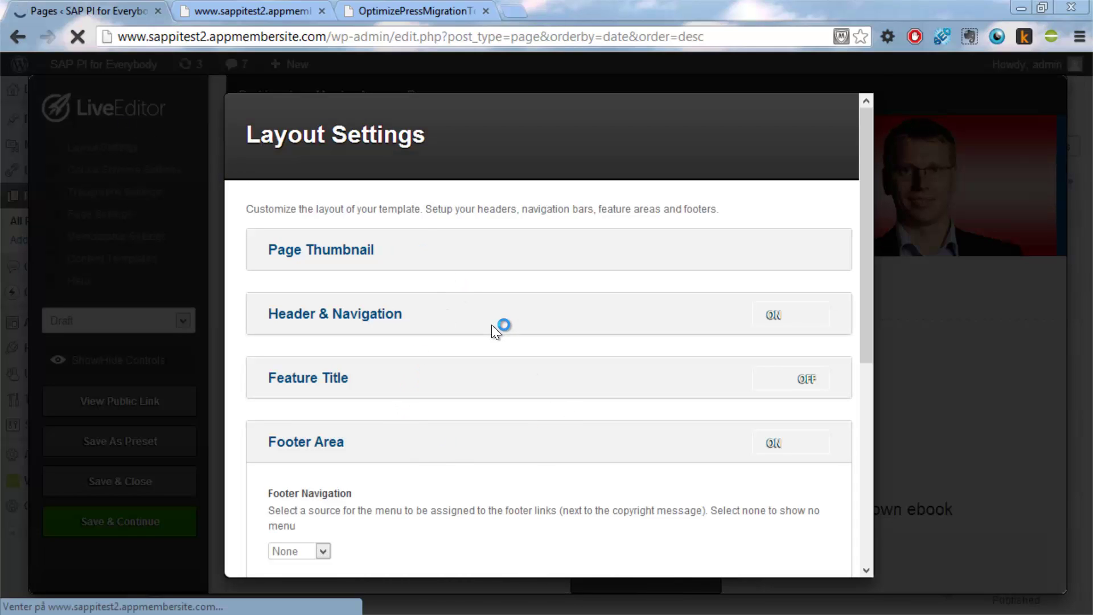
# Step: Turn off Navigation Bar Above Header and enable Below Header using the Member menu
pyautogui.click(371, 323)
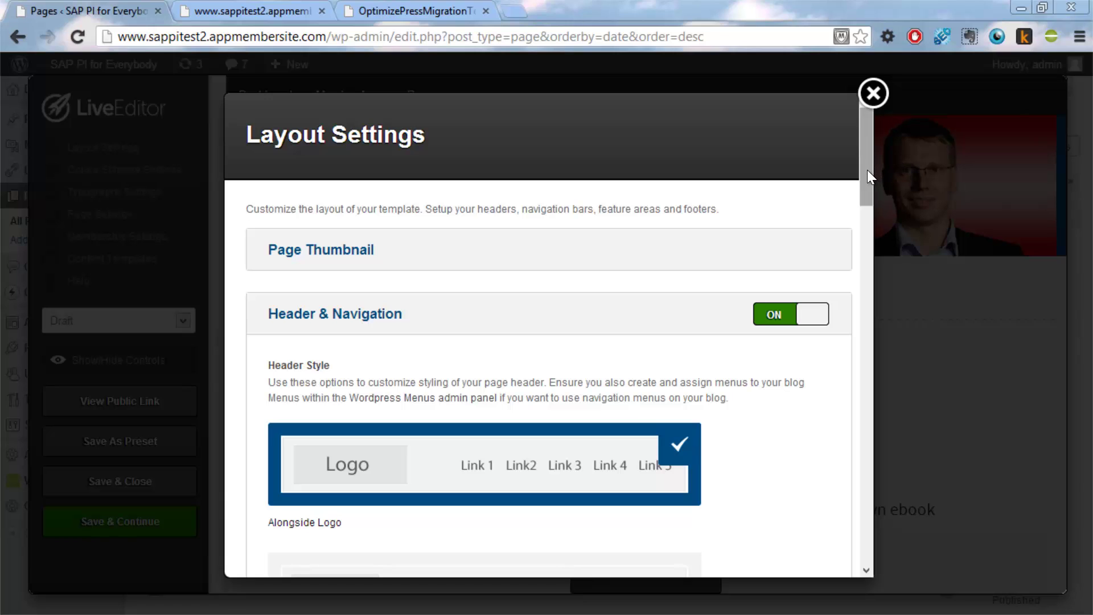
pyautogui.moveTo(867, 170); pyautogui.dragTo(860, 385)
pyautogui.click(770, 144)
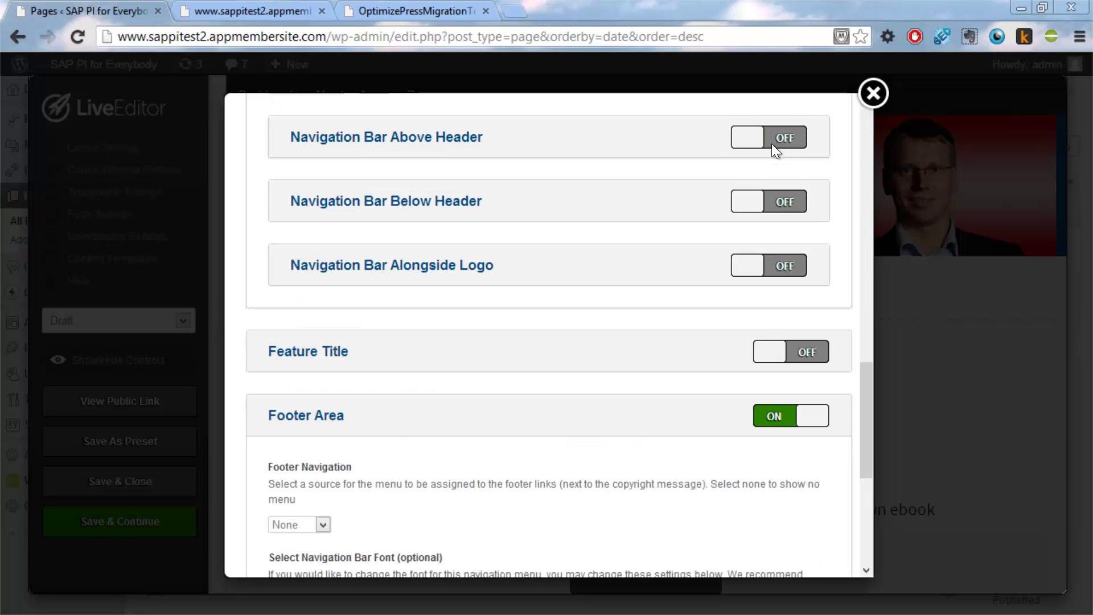
pyautogui.click(771, 215)
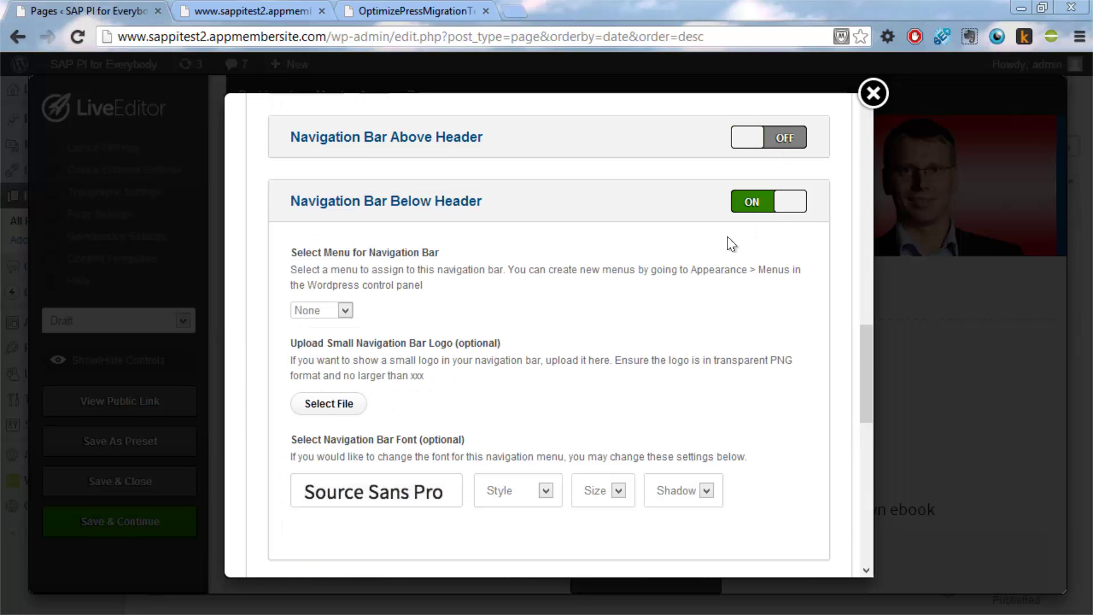
pyautogui.click(345, 311)
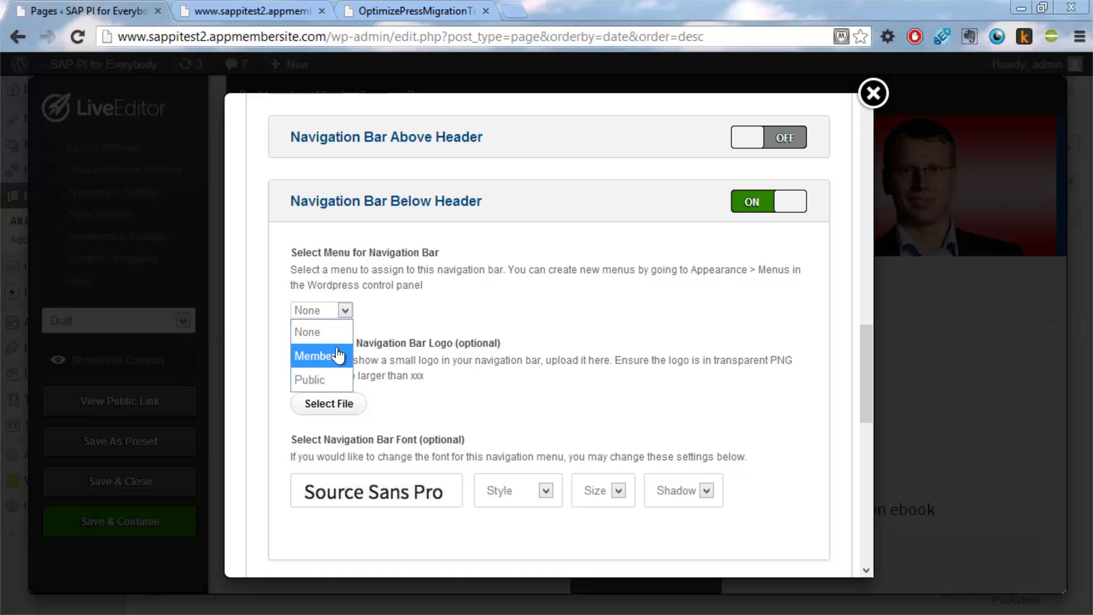
pyautogui.click(311, 354)
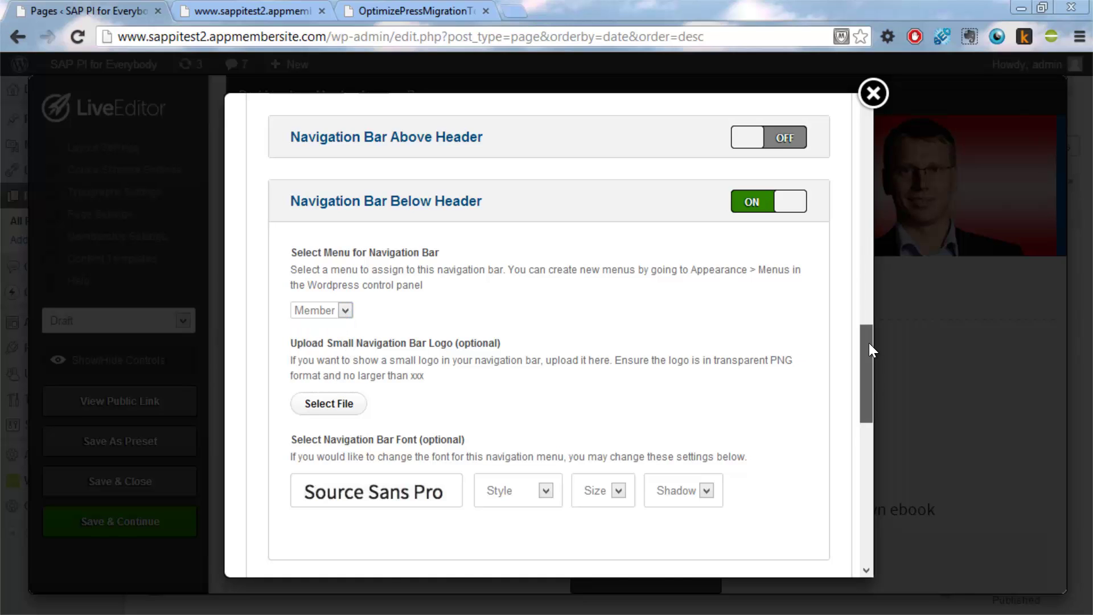
pyautogui.scroll(7, 868, 343)
pyautogui.scroll(2, 873, 293)
pyautogui.scroll(-1, 869, 298)
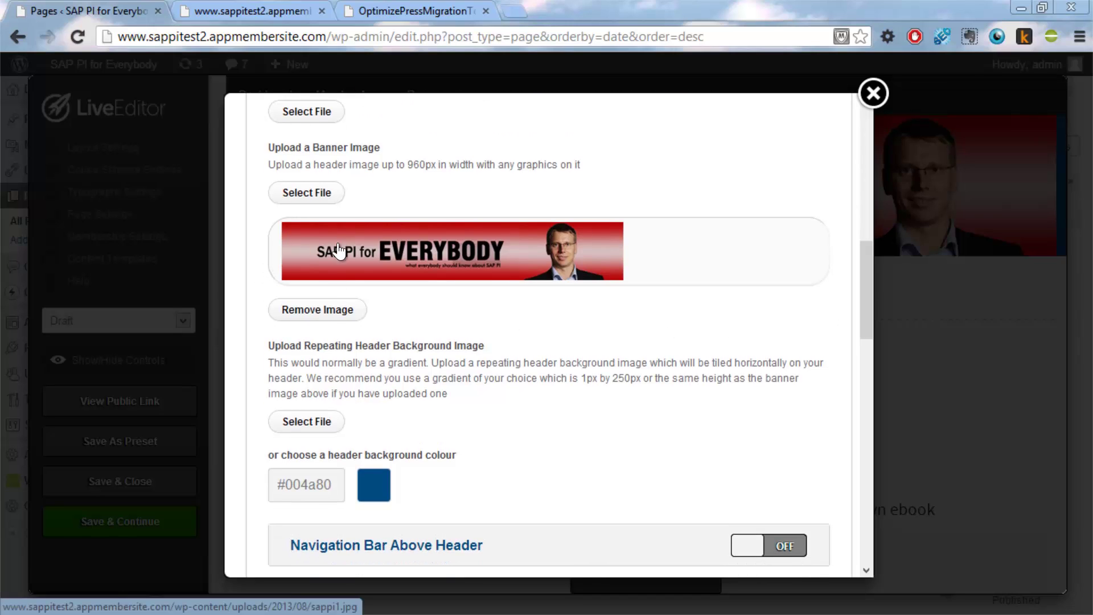
# Step: Change the header background colour from blue #004a80 to white #ffffff
pyautogui.click(379, 486)
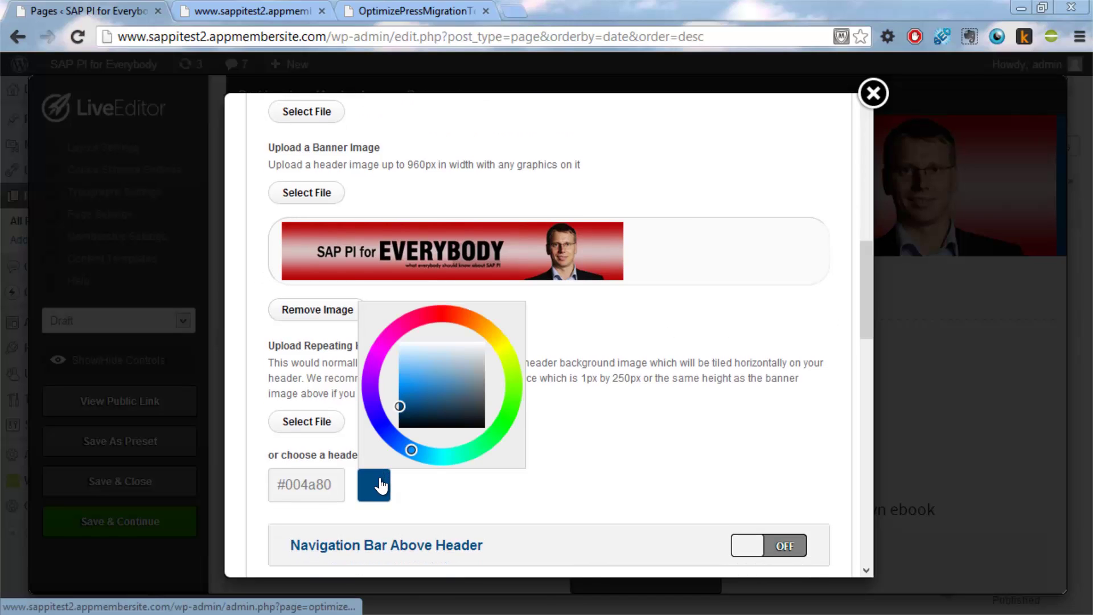
pyautogui.click(373, 367)
pyautogui.moveTo(399, 323)
pyautogui.mouseDown()
pyautogui.moveTo(456, 330)
pyautogui.moveTo(468, 351)
pyautogui.moveTo(479, 341)
pyautogui.mouseUp()
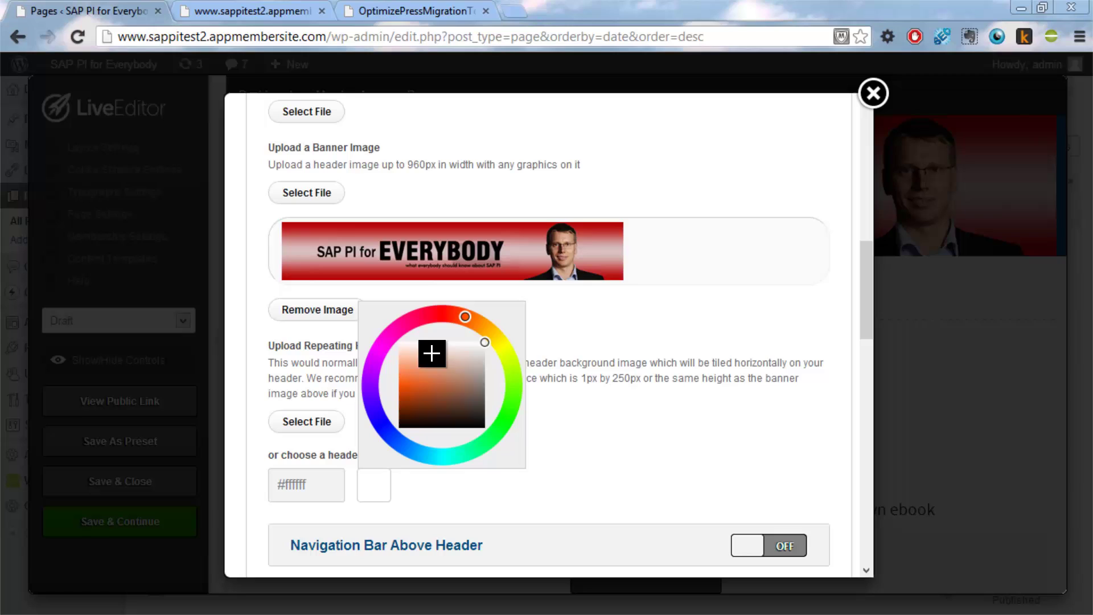
pyautogui.click(447, 317)
pyautogui.moveTo(447, 317); pyautogui.dragTo(456, 313)
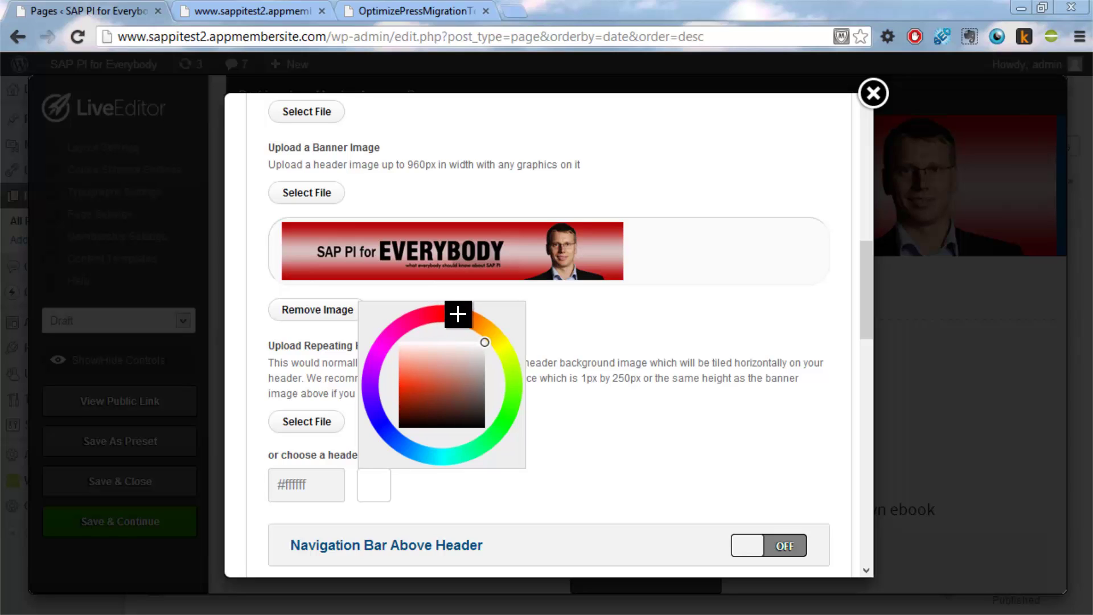
pyautogui.click(485, 346)
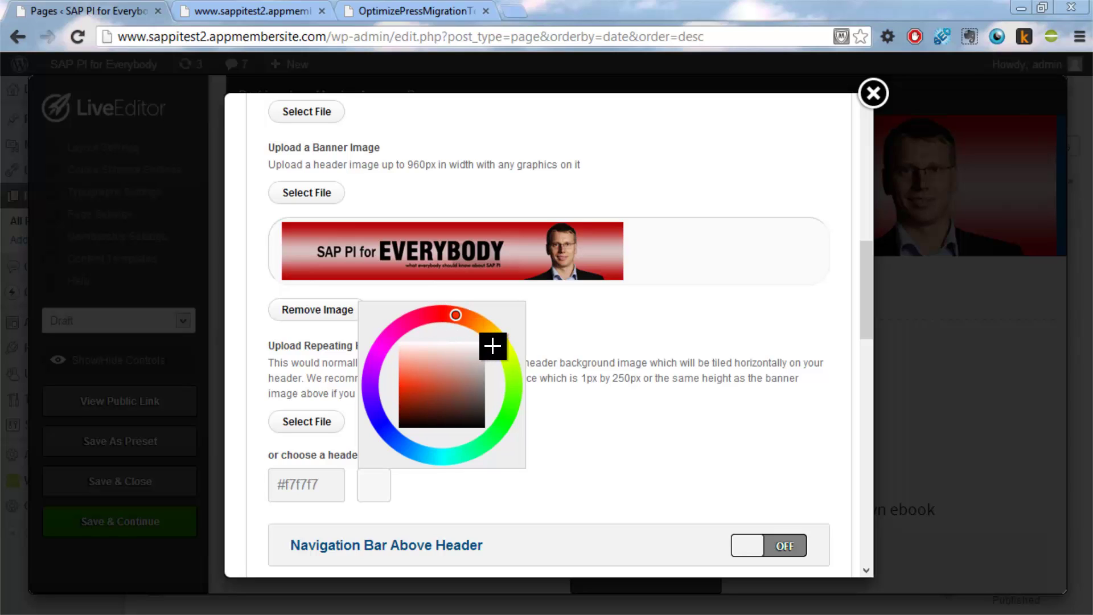
pyautogui.click(491, 332)
pyautogui.click(479, 323)
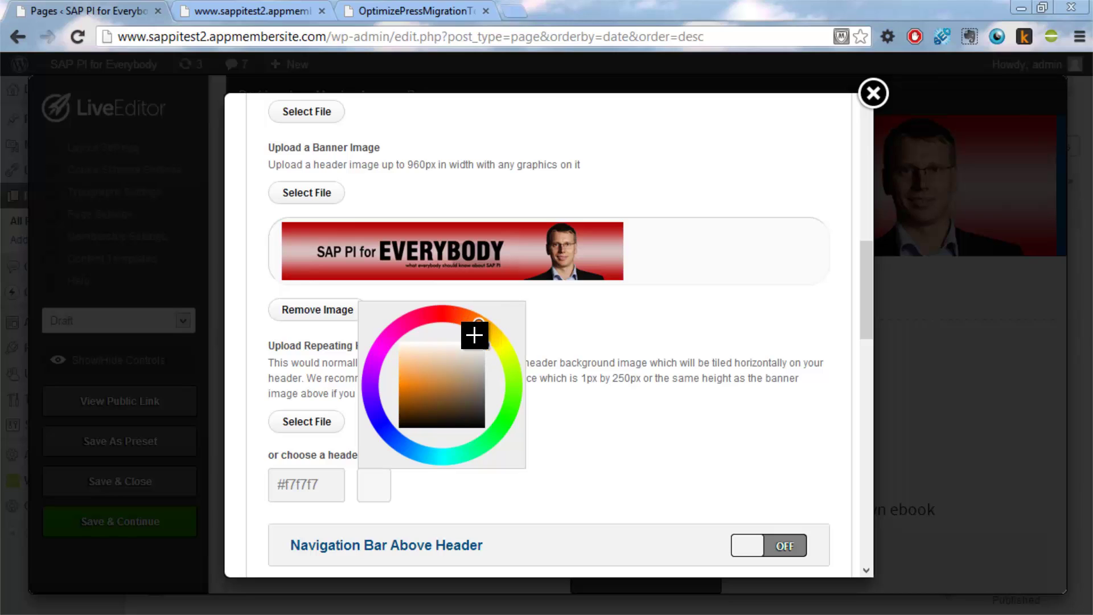
pyautogui.click(436, 341)
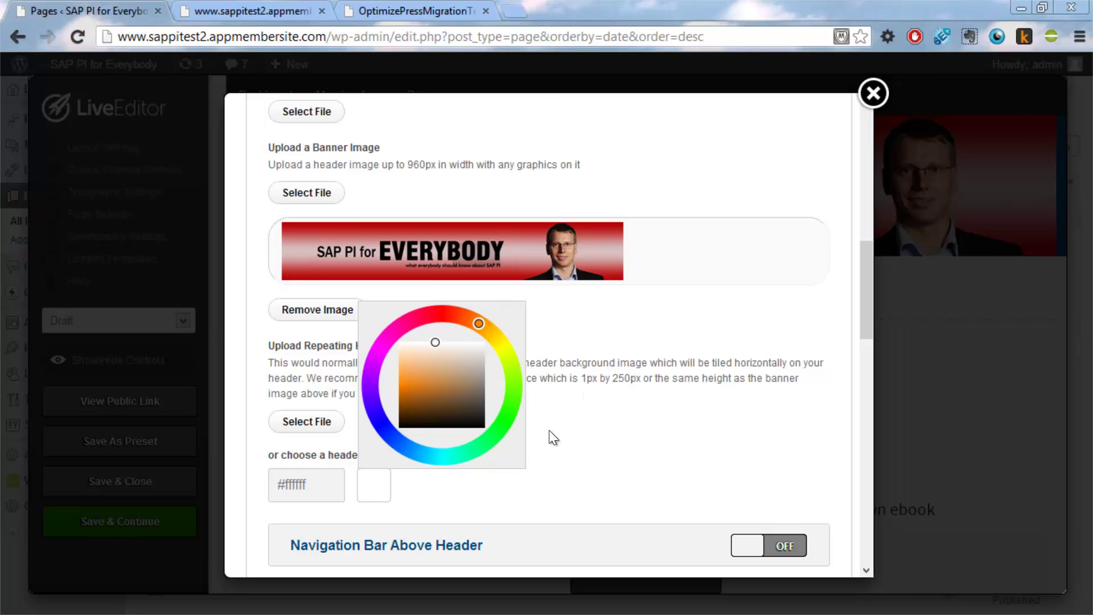
pyautogui.click(607, 417)
pyautogui.moveTo(873, 330); pyautogui.dragTo(866, 530)
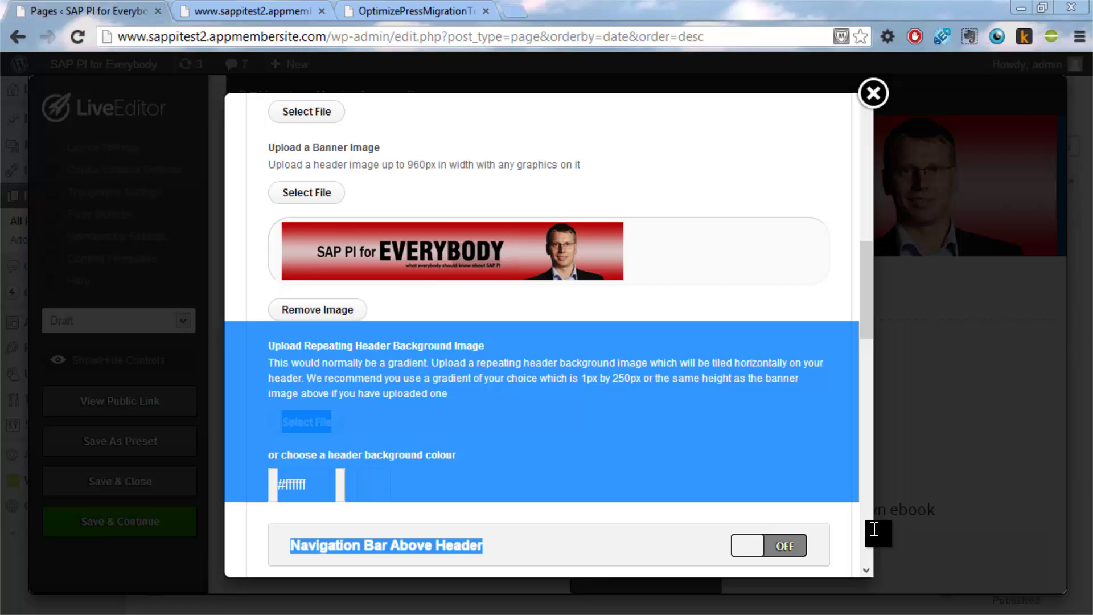
pyautogui.click(866, 530)
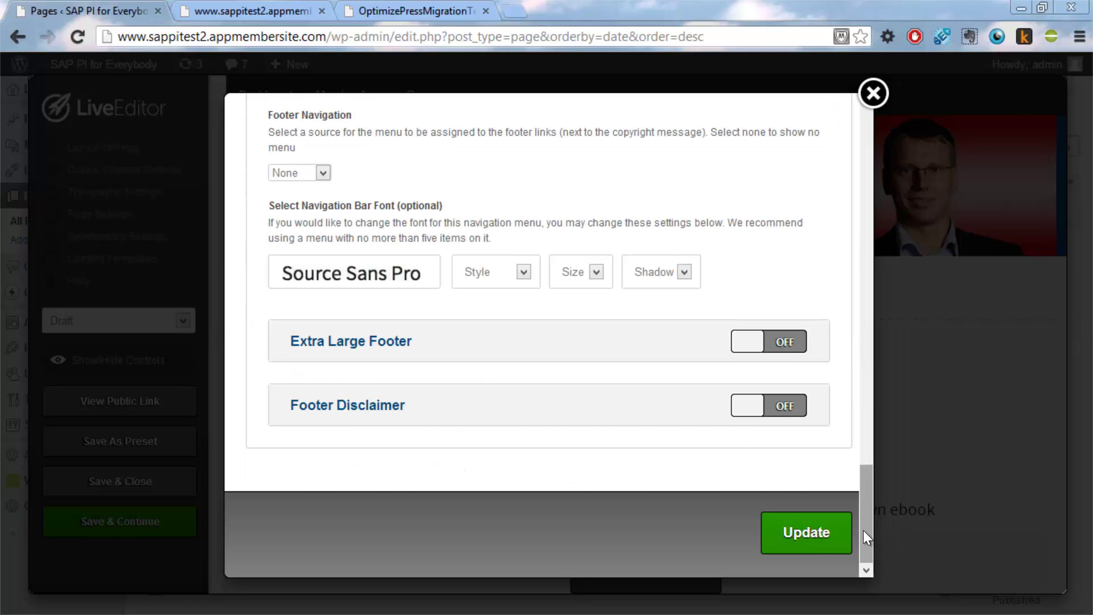
# Step: Save the layout settings and delete the lightbulb icon element from the page
pyautogui.click(813, 532)
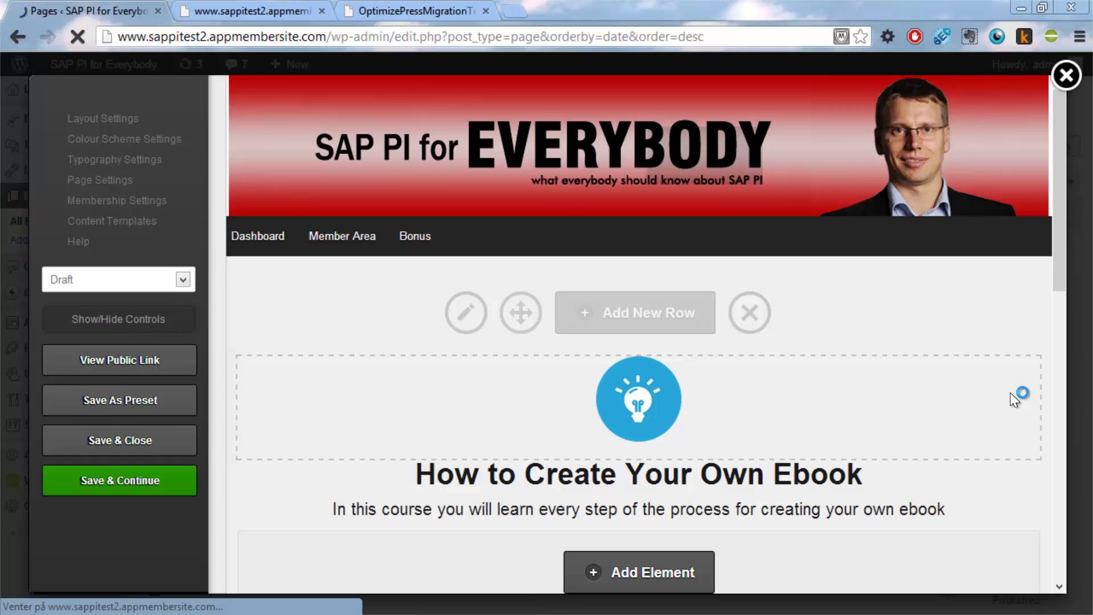
pyautogui.click(1025, 372)
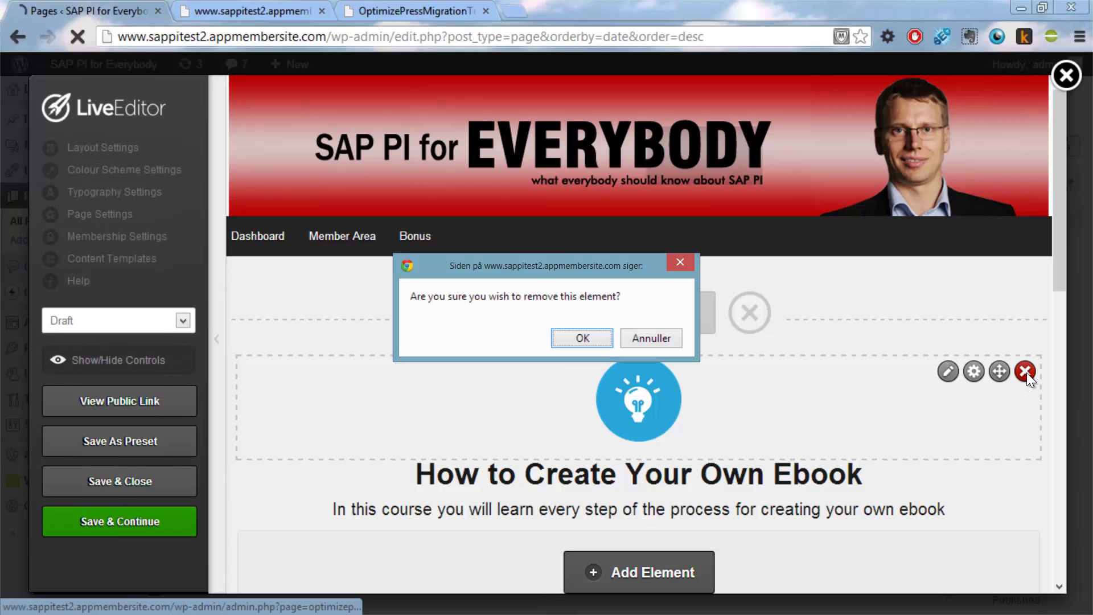
pyautogui.press('Return')
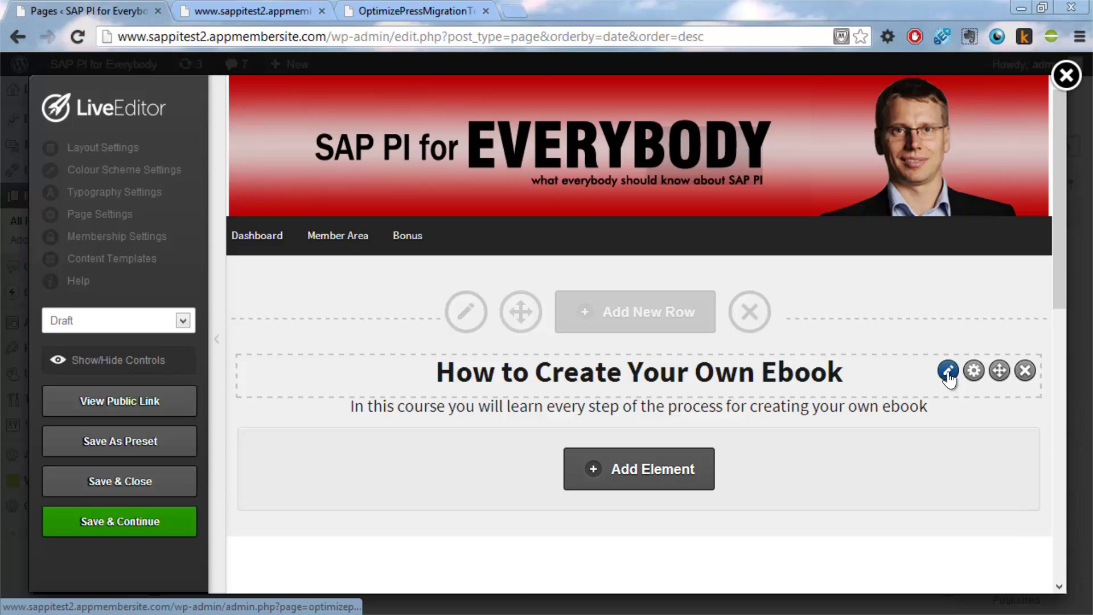
# Step: Replace the headline text 'How to Create Your Own Ebook' with [TITLE]
pyautogui.click(947, 373)
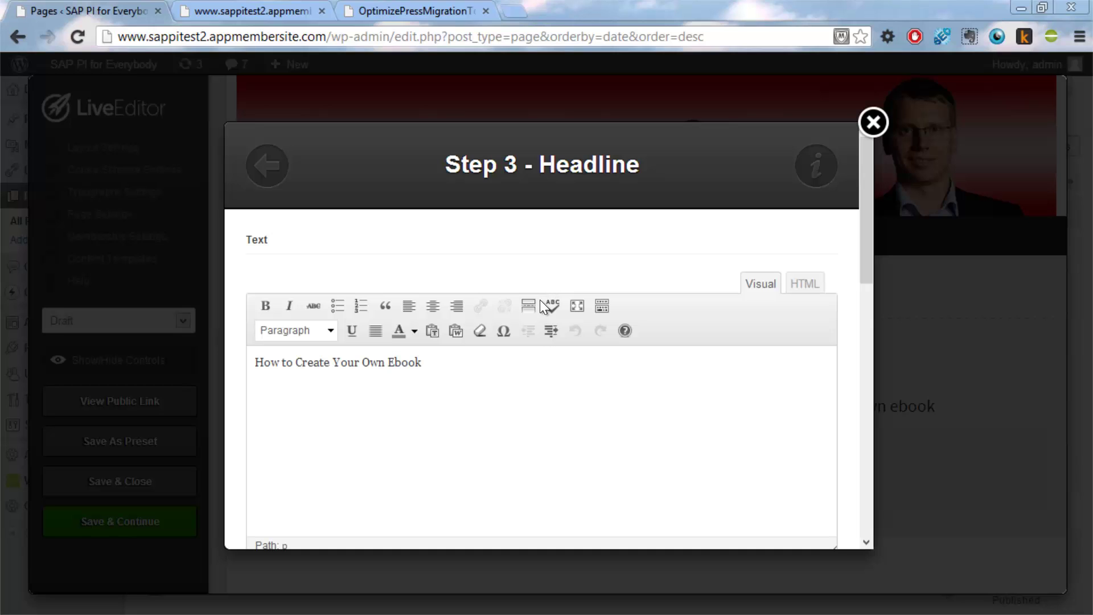
pyautogui.moveTo(447, 370); pyautogui.dragTo(97, 329)
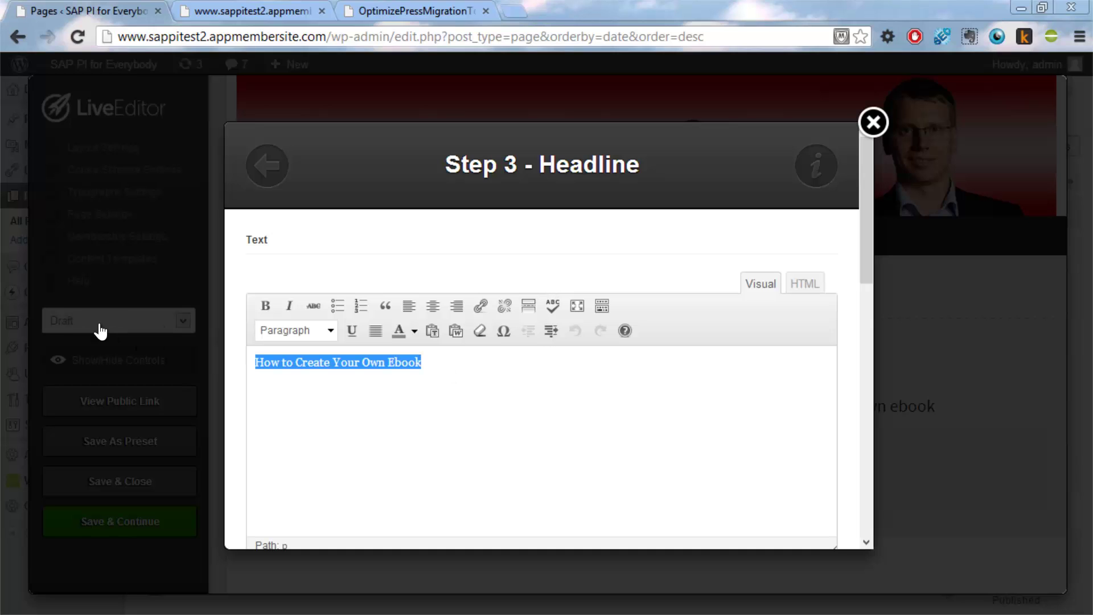
pyautogui.write('[O')
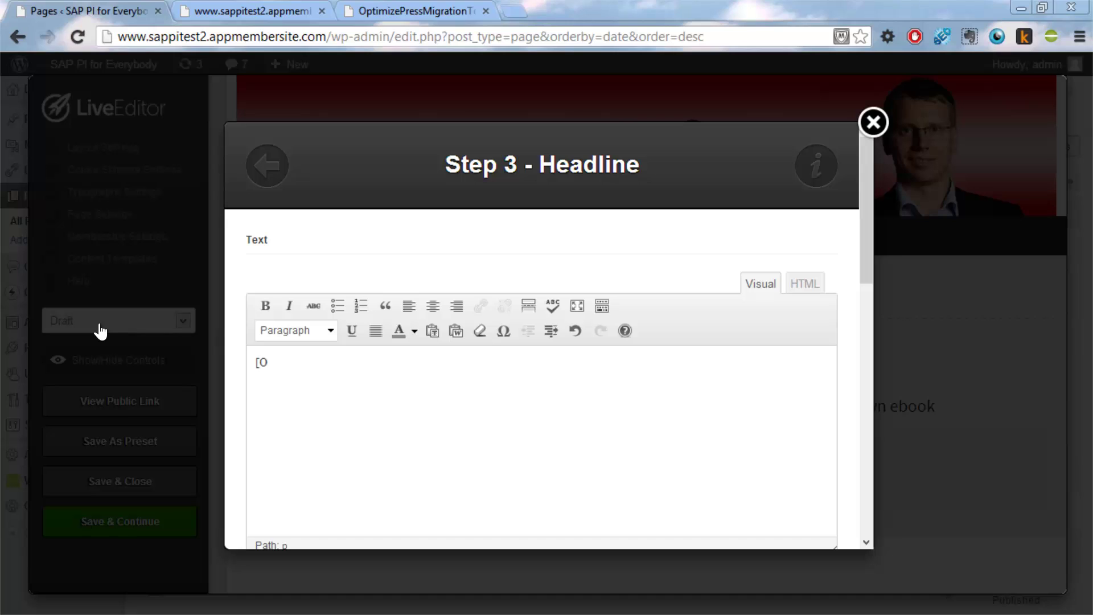
pyautogui.press('BackSpace')
pyautogui.write('TITLE')
pyautogui.moveTo(874, 335); pyautogui.dragTo(854, 268)
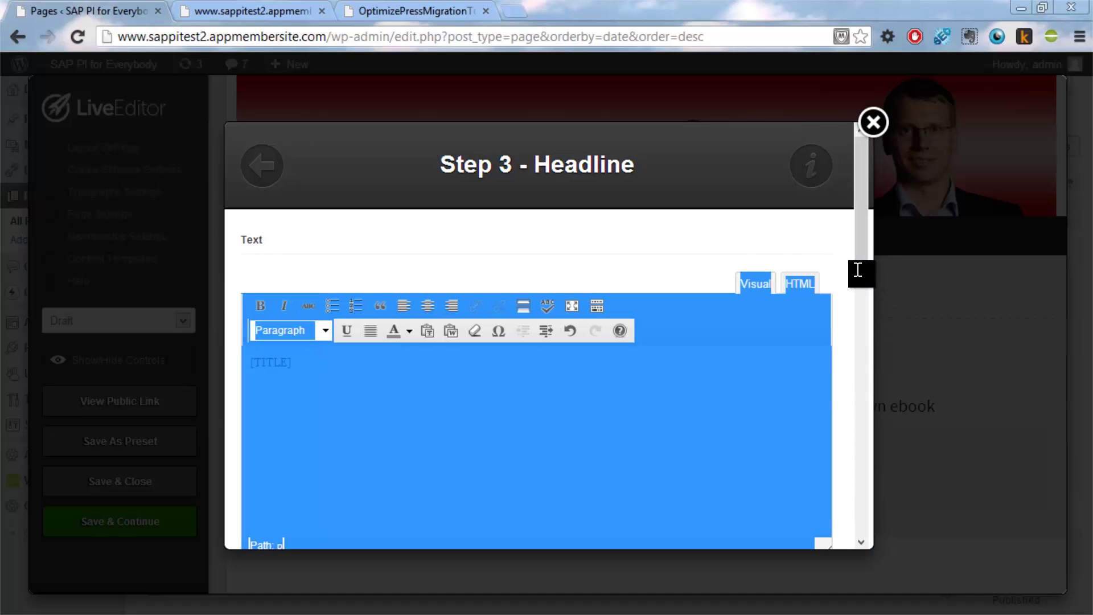
pyautogui.moveTo(857, 321); pyautogui.dragTo(849, 466)
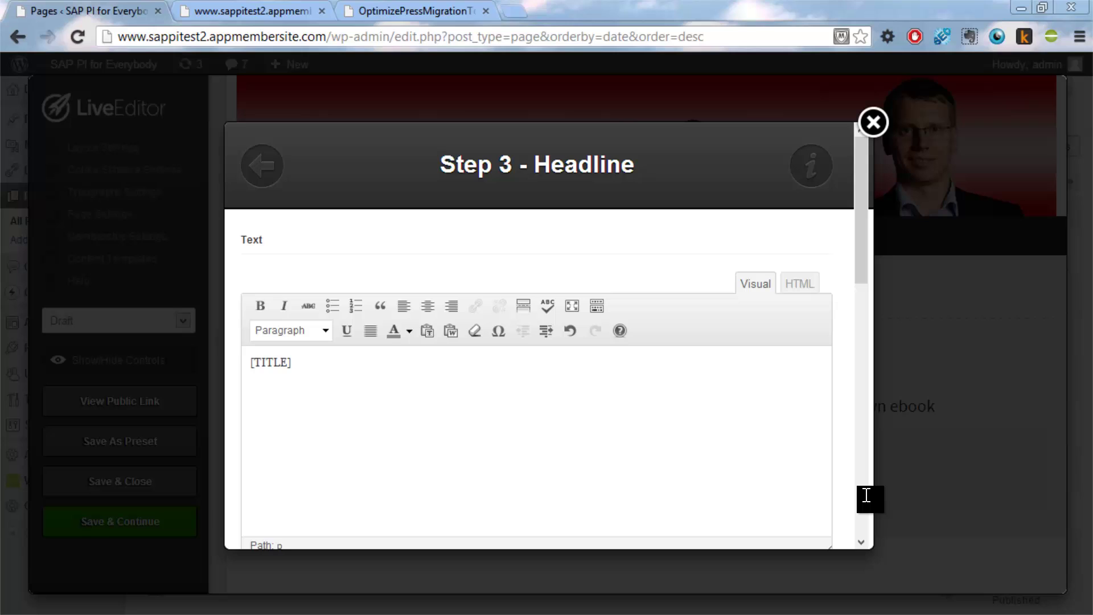
pyautogui.moveTo(861, 507); pyautogui.dragTo(856, 544)
pyautogui.click(800, 249)
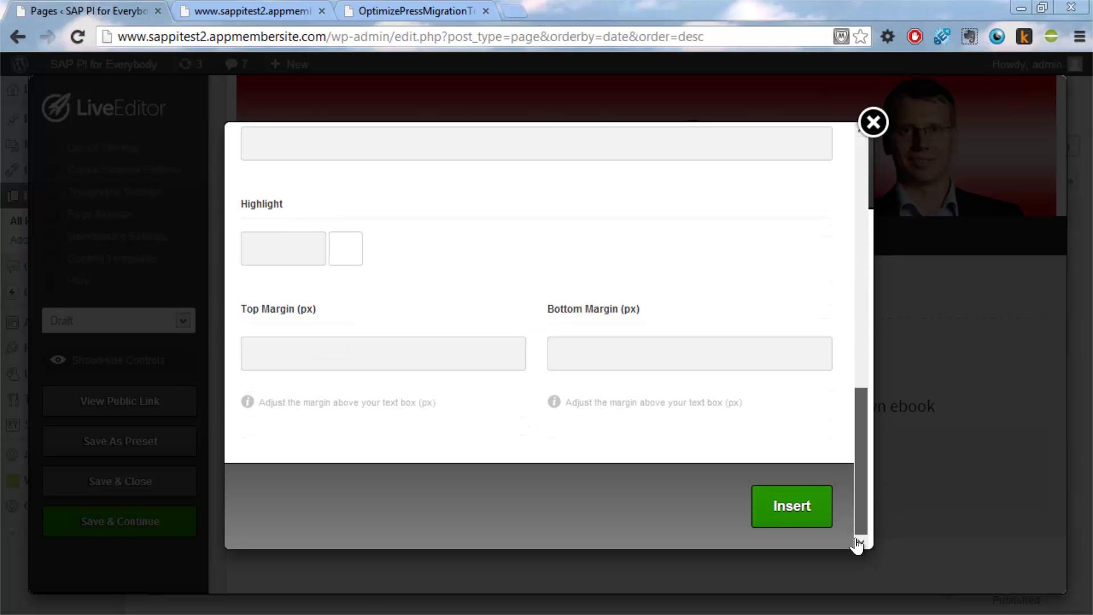
pyautogui.click(798, 517)
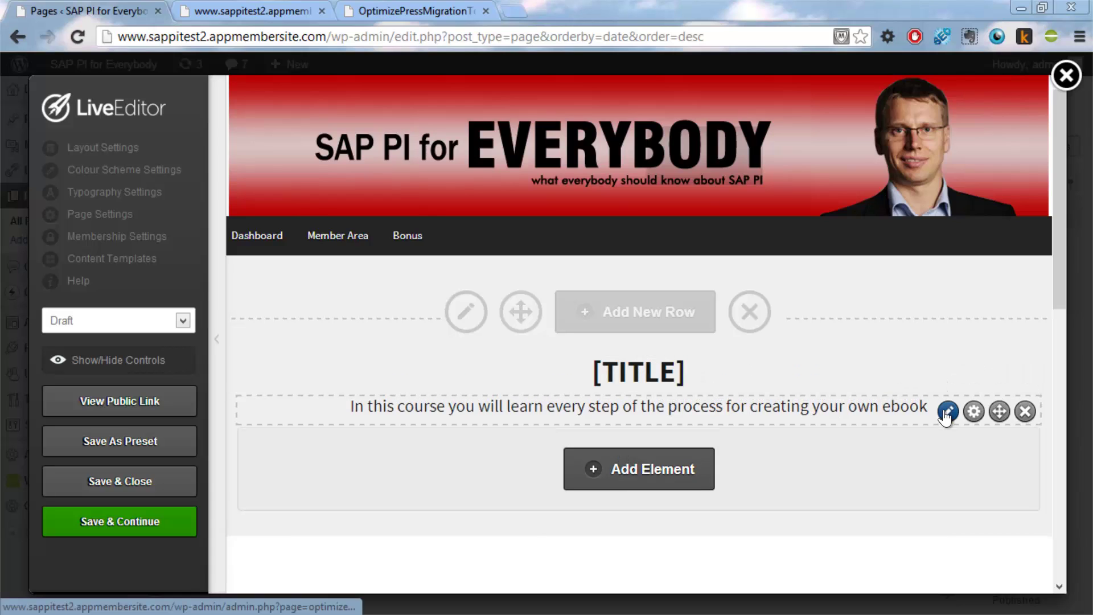
# Step: Replace the course description text with the [CONTENT] placeholder
pyautogui.click(945, 411)
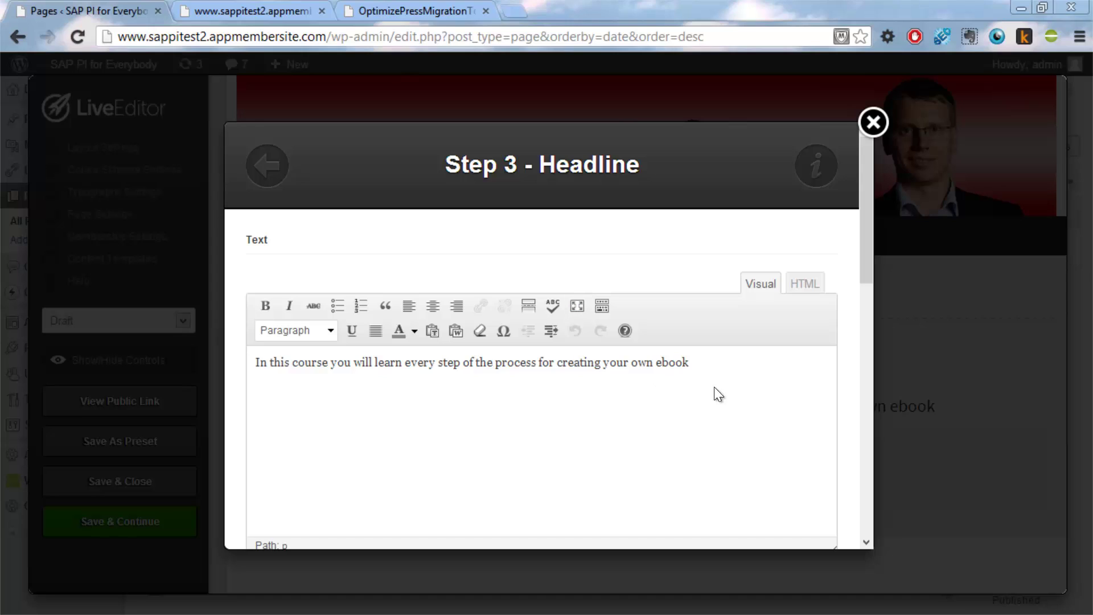
pyautogui.click(721, 388)
pyautogui.hotkey('ctrl', 'a')
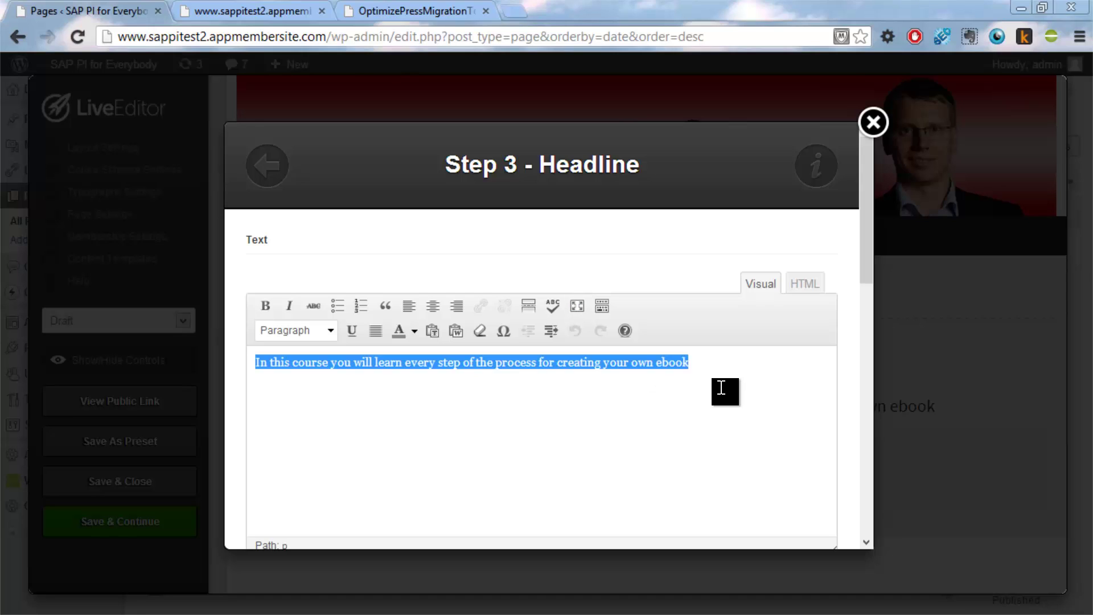
pyautogui.press('BackSpace')
pyautogui.write('[C')
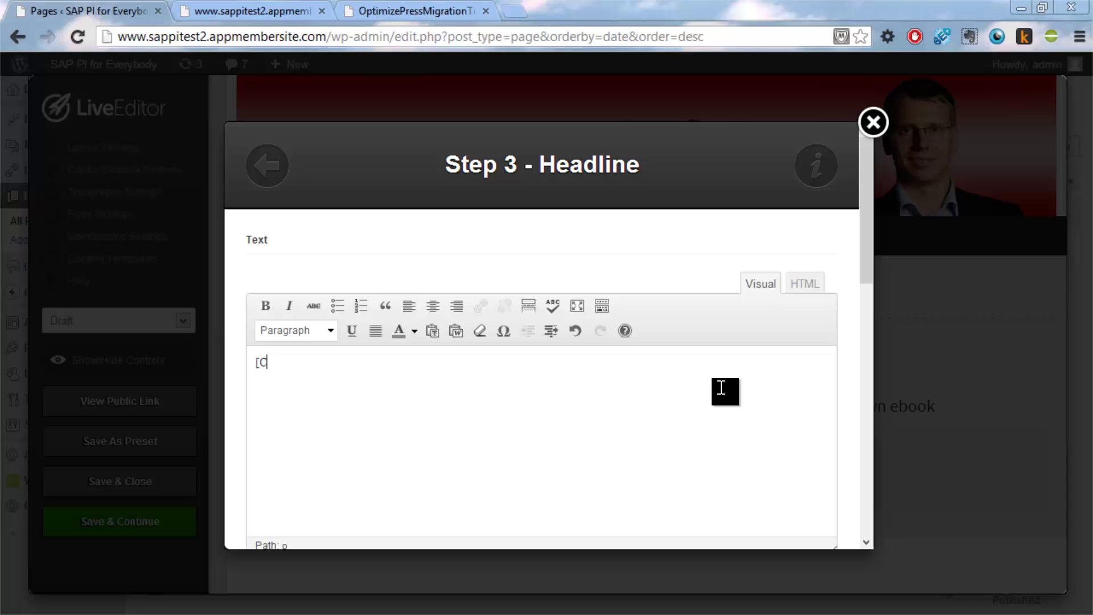
pyautogui.write('ONTENT]')
pyautogui.click(865, 344)
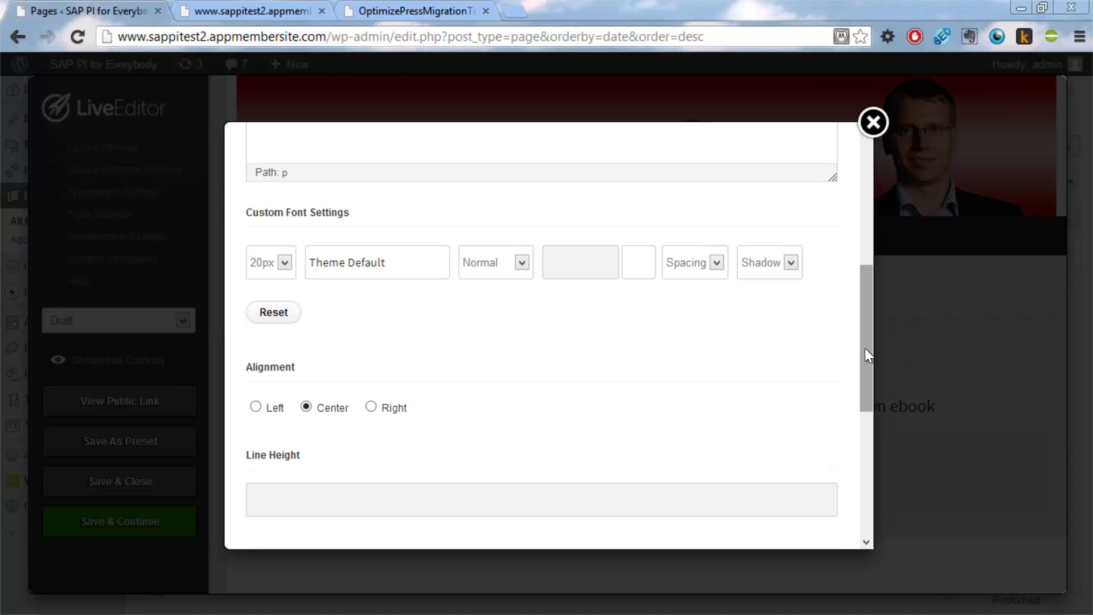
pyautogui.moveTo(865, 349); pyautogui.dragTo(878, 483)
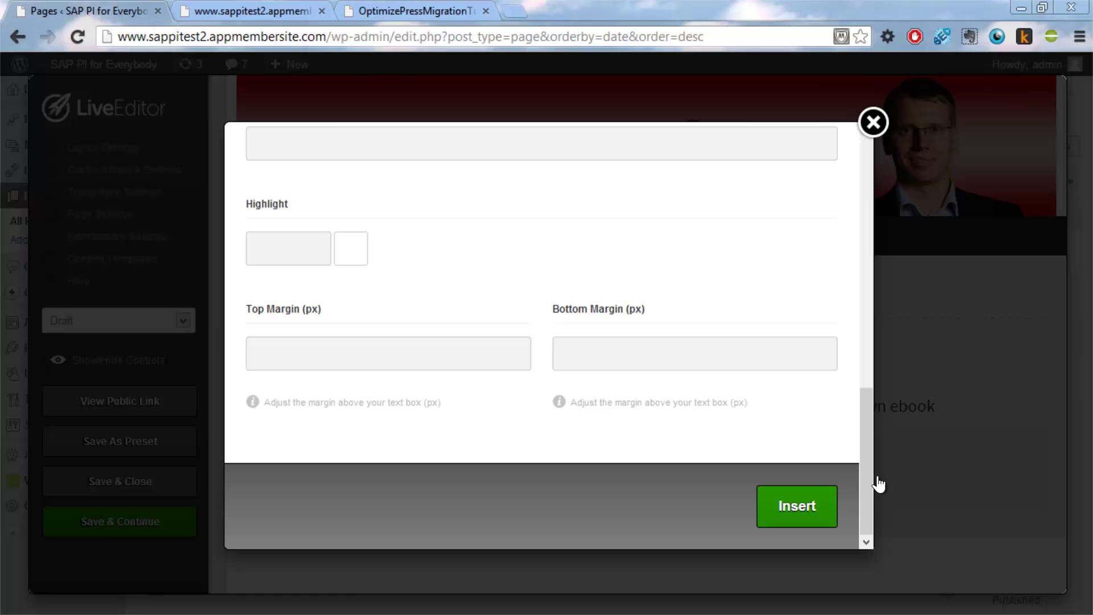
pyautogui.click(819, 503)
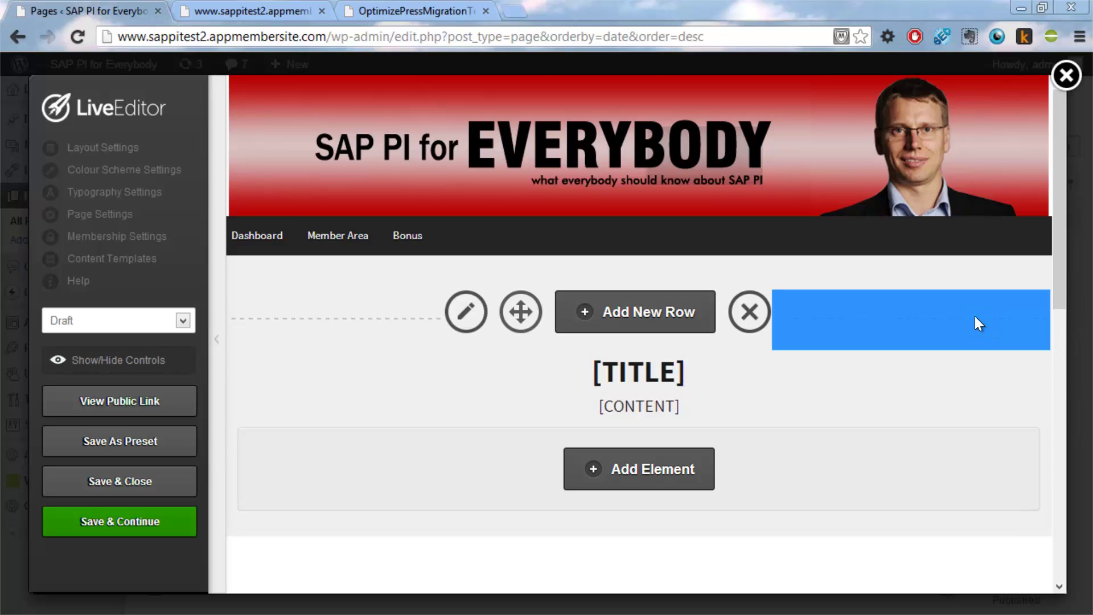
# Step: Delete the Welcome block, a leftover empty element and the Upcoming Training block from the sidebar
pyautogui.click(1059, 367)
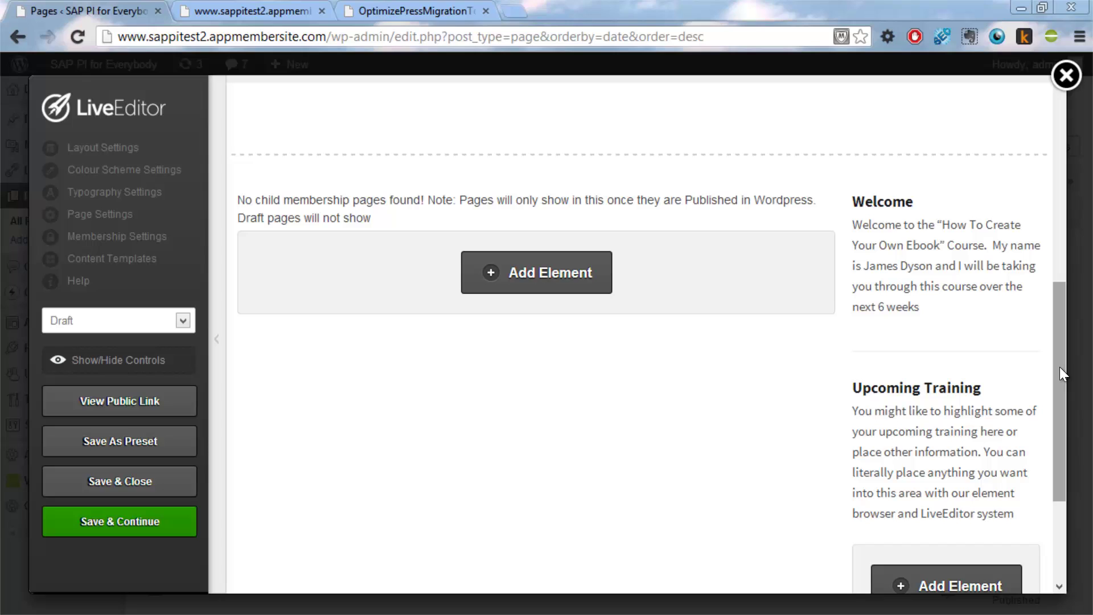
pyautogui.moveTo(1028, 222)
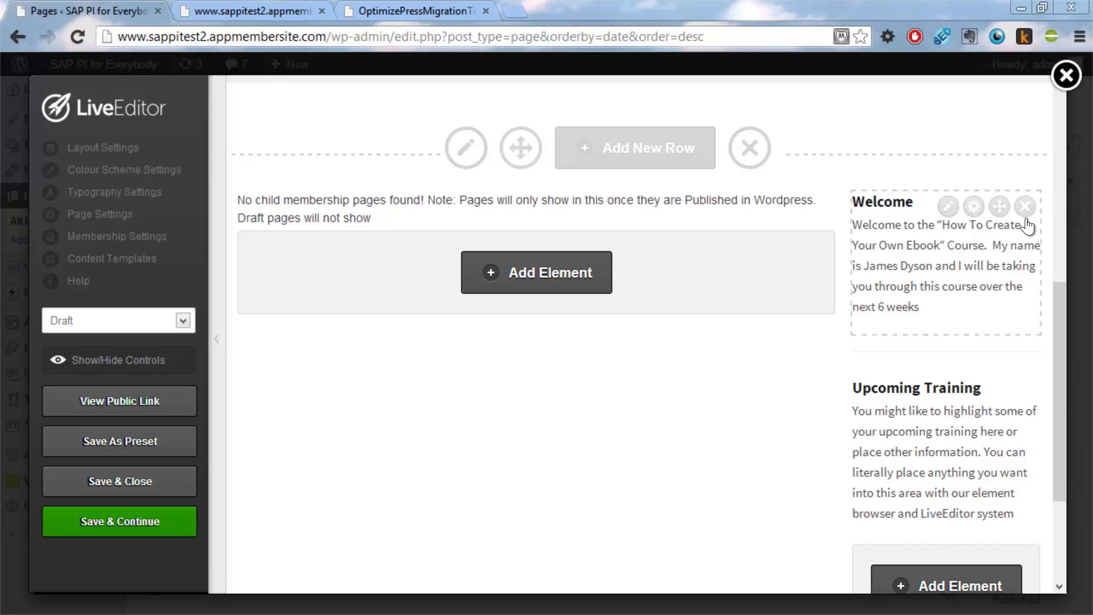
pyautogui.click(1027, 212)
pyautogui.press('Return')
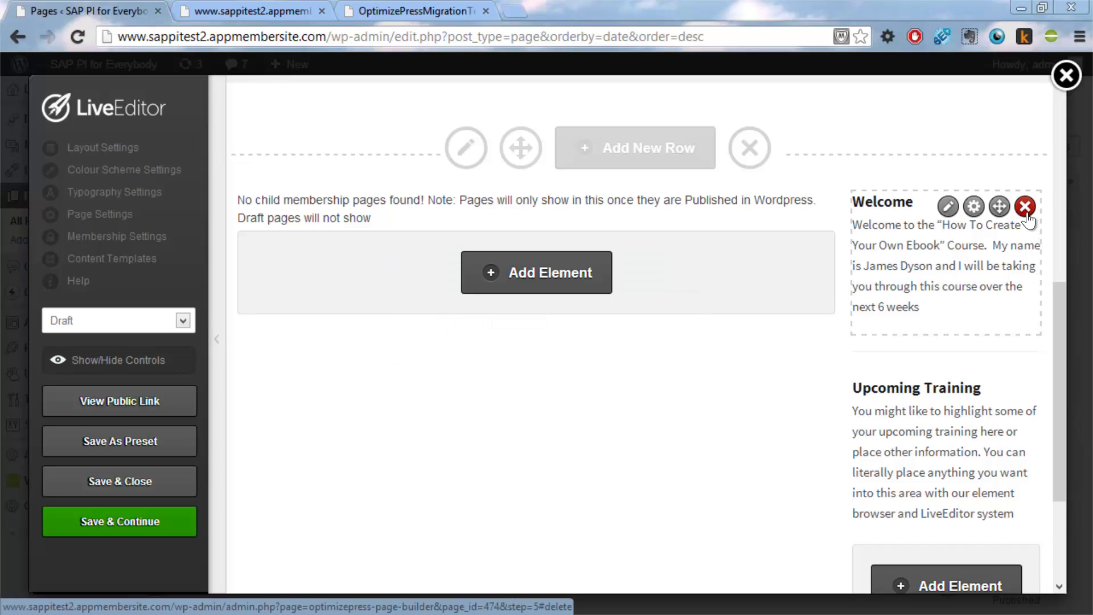
pyautogui.click(1027, 212)
pyautogui.press('Return')
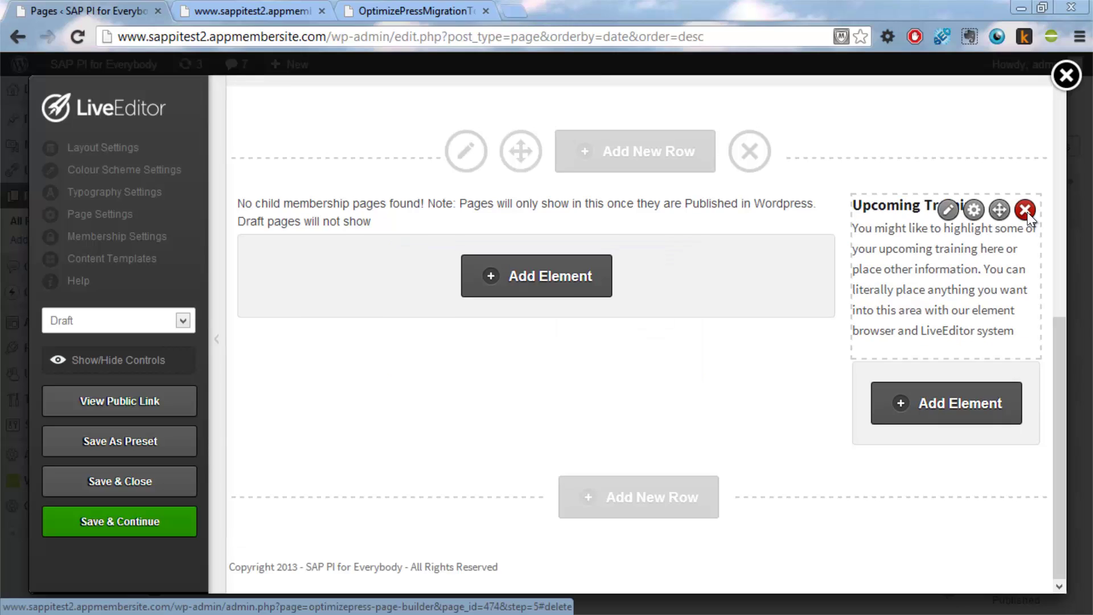
pyautogui.click(1027, 212)
pyautogui.press('Return')
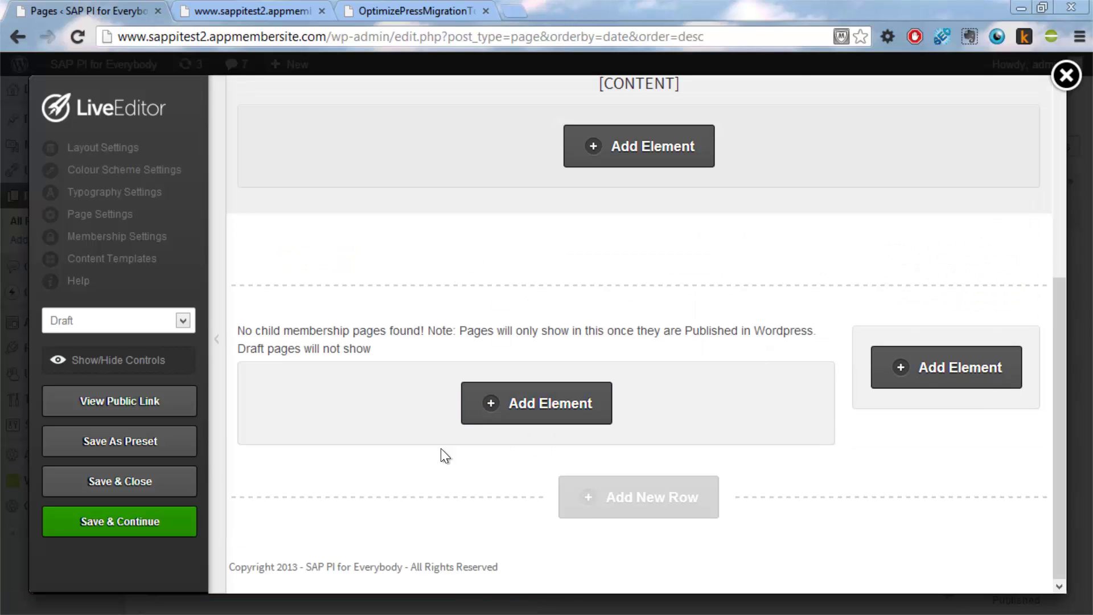
pyautogui.moveTo(722, 337)
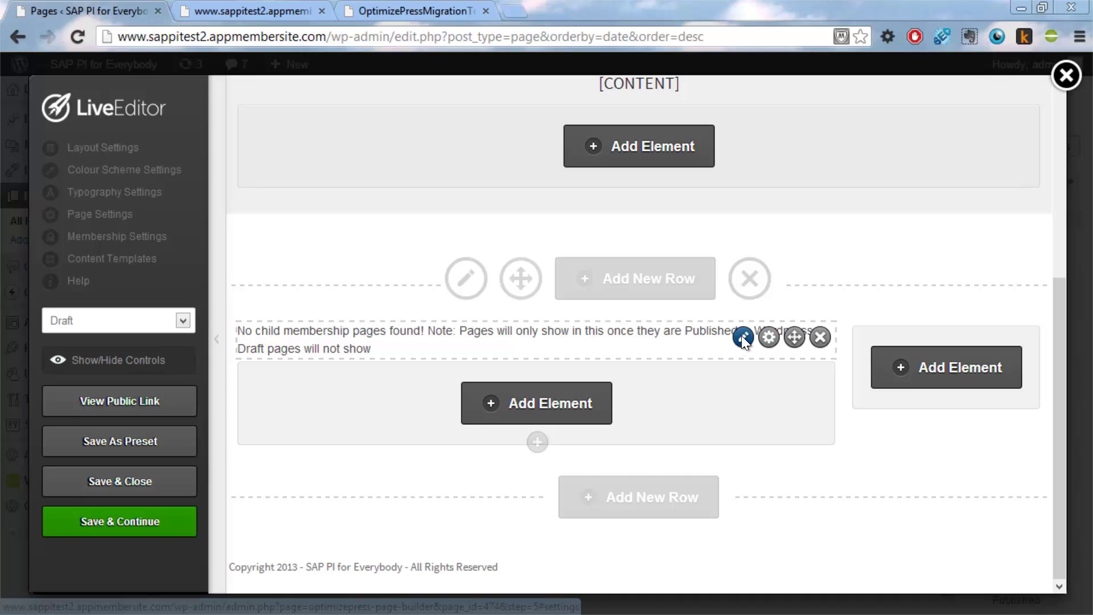
# Step: Set the membership page listing to Show Page Children only, ordered Alphabetically
pyautogui.click(742, 336)
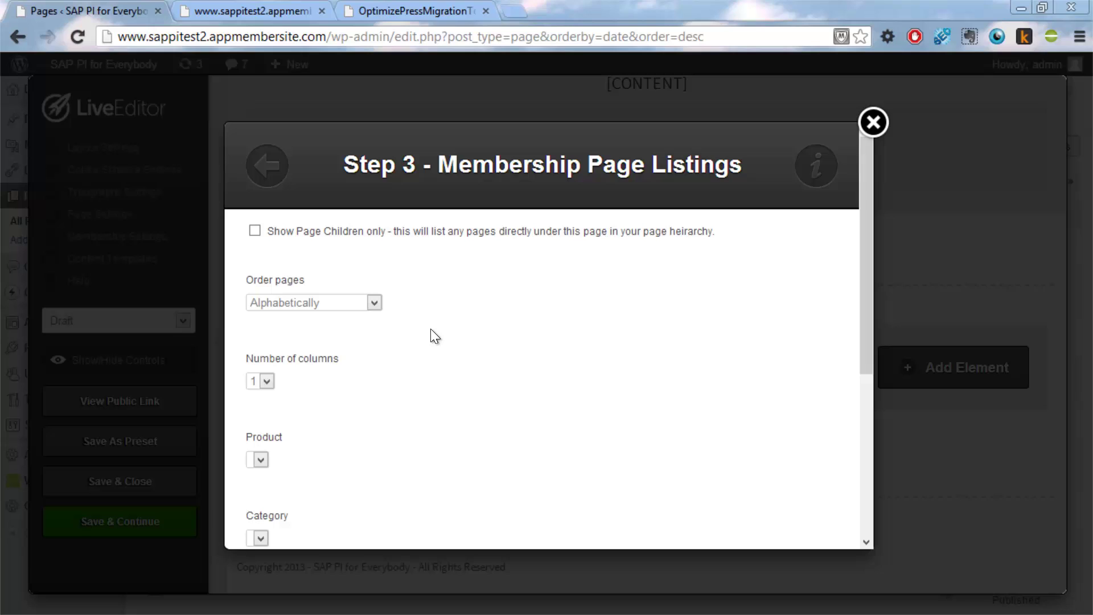
pyautogui.click(287, 301)
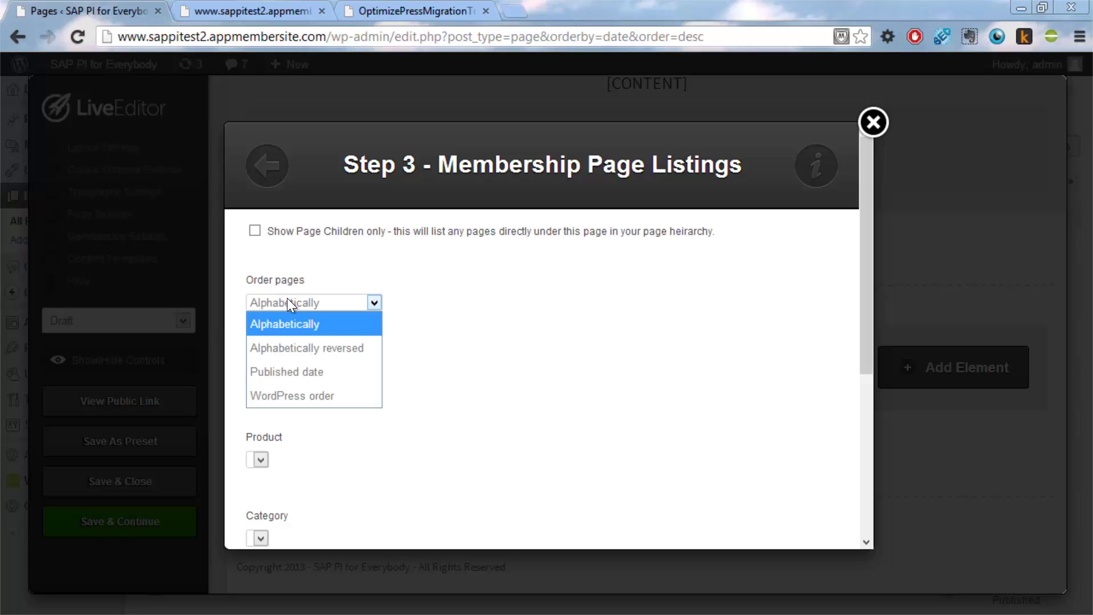
pyautogui.click(287, 304)
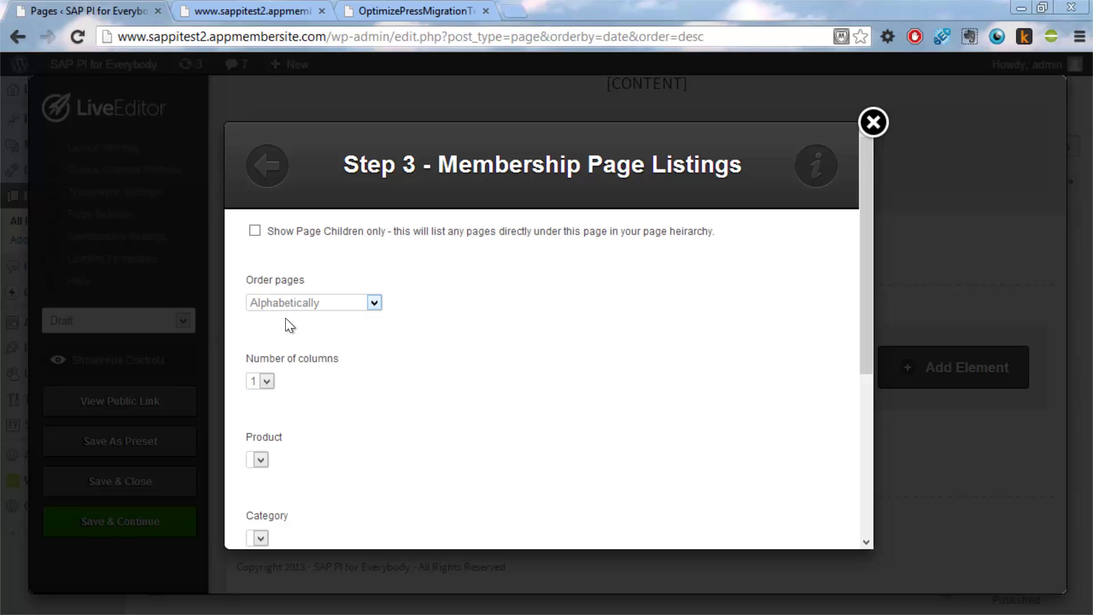
pyautogui.click(255, 231)
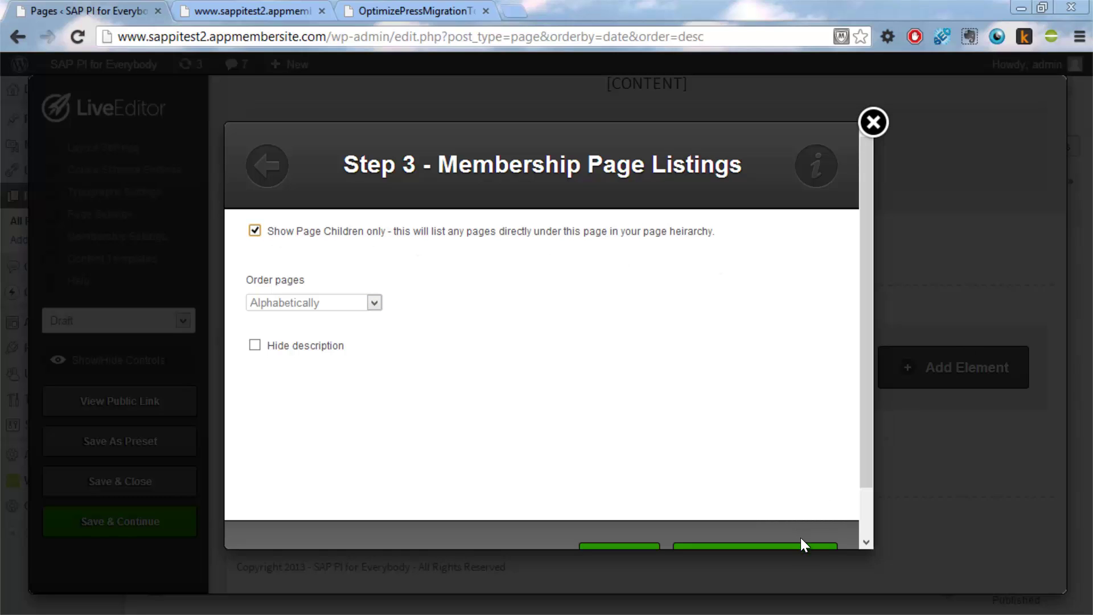
pyautogui.click(863, 521)
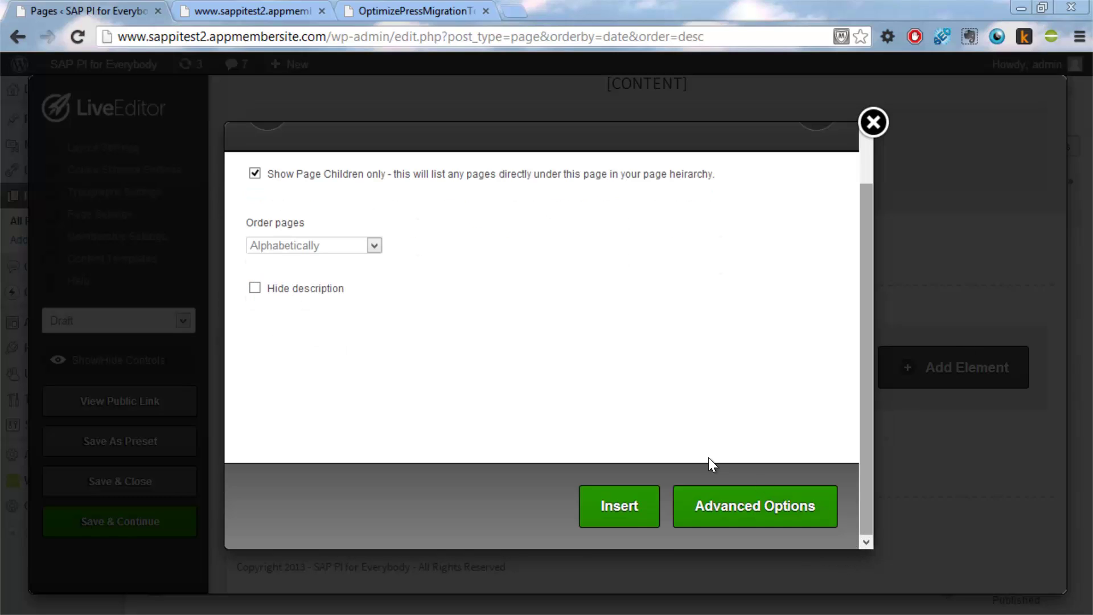
pyautogui.click(371, 245)
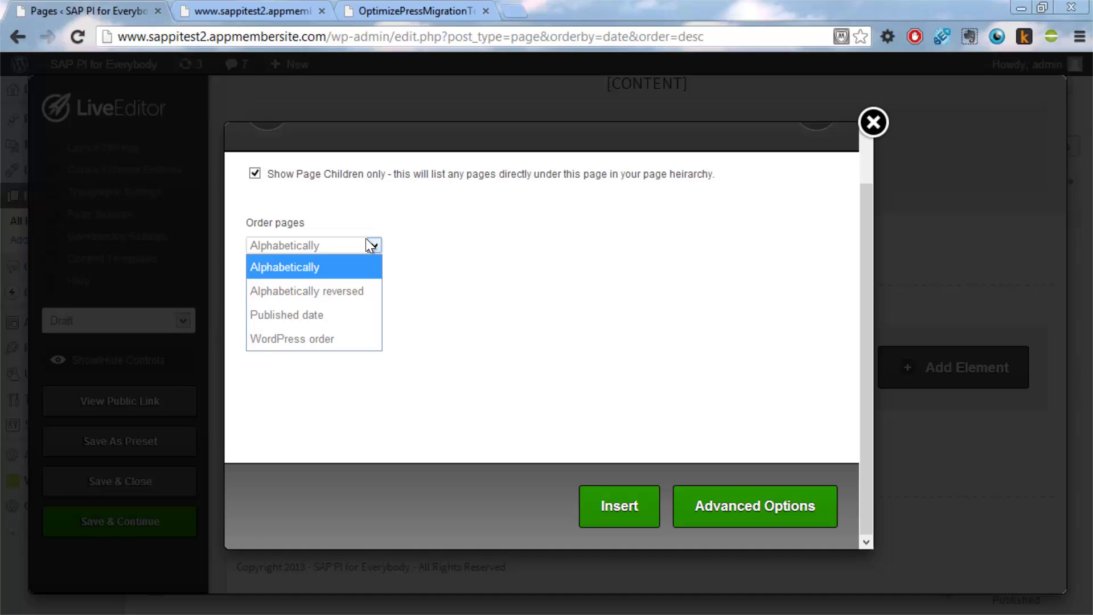
pyautogui.click(368, 244)
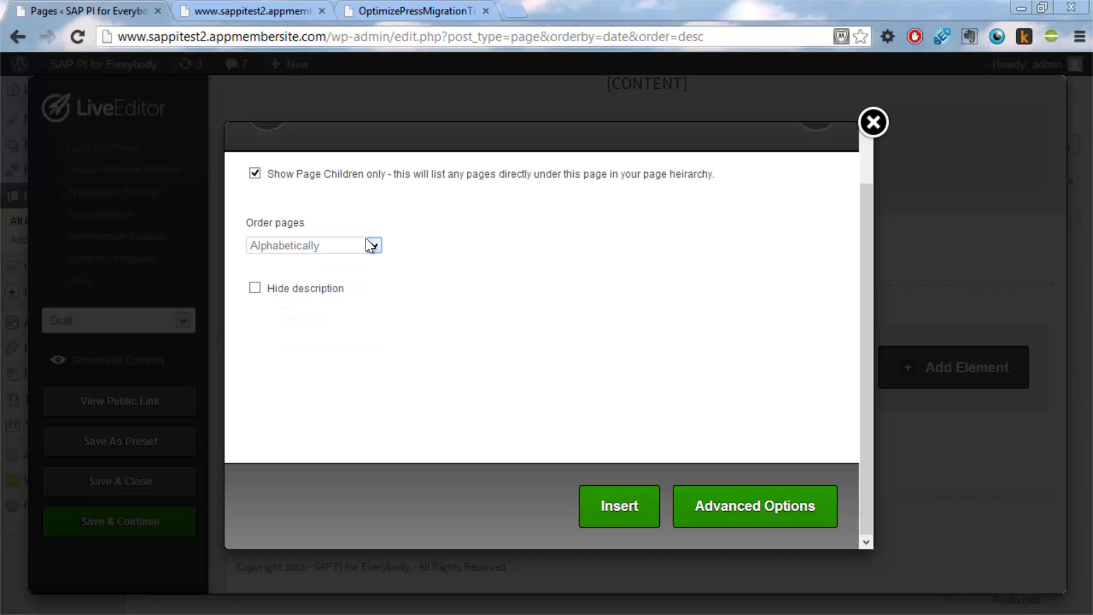
pyautogui.click(367, 244)
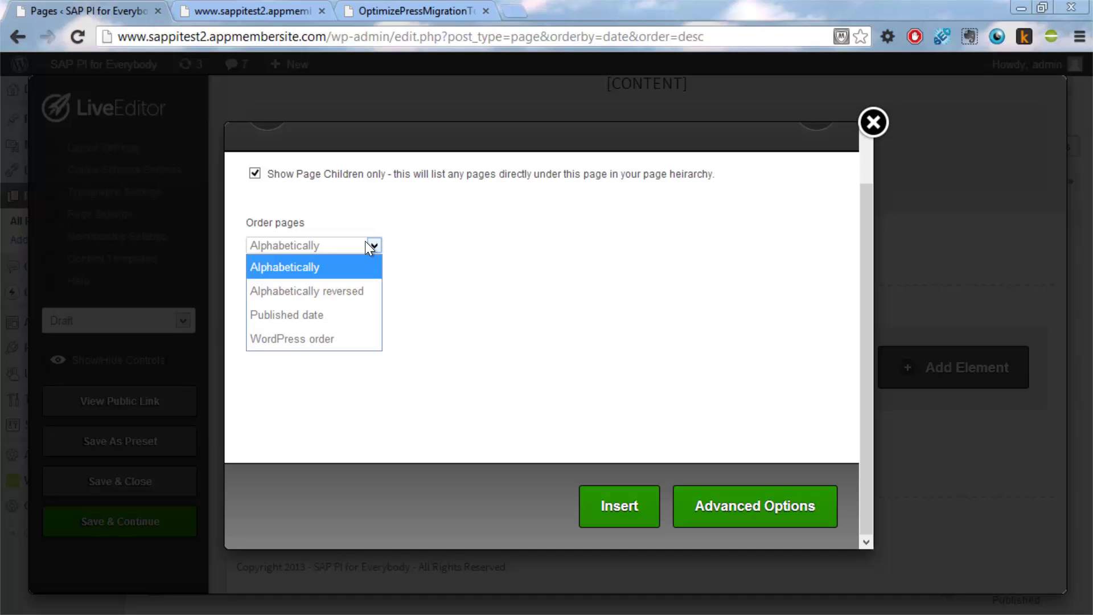
pyautogui.click(367, 245)
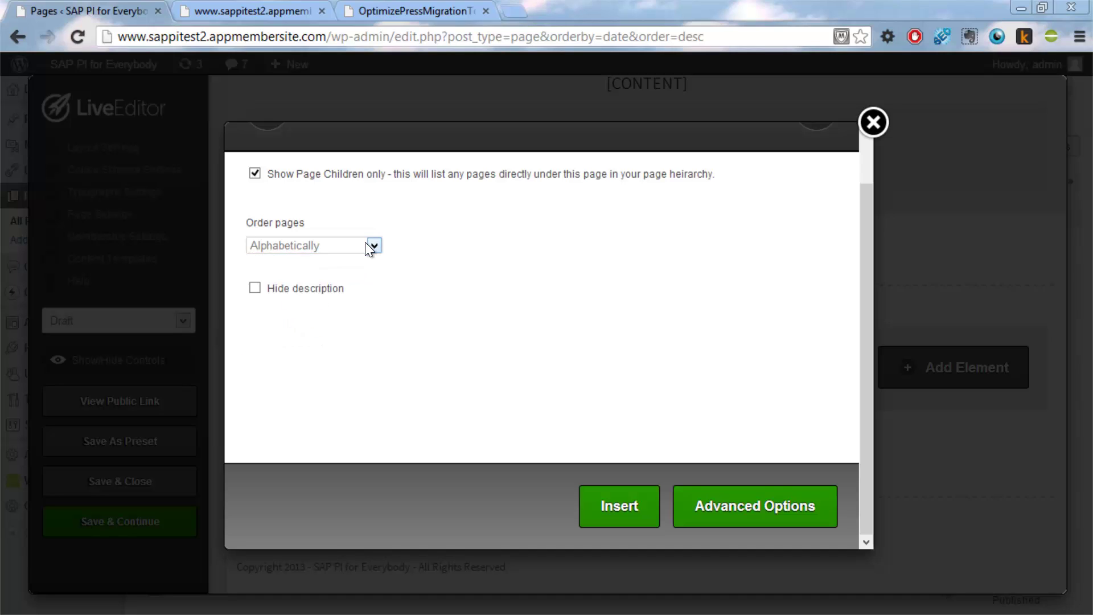
pyautogui.click(367, 245)
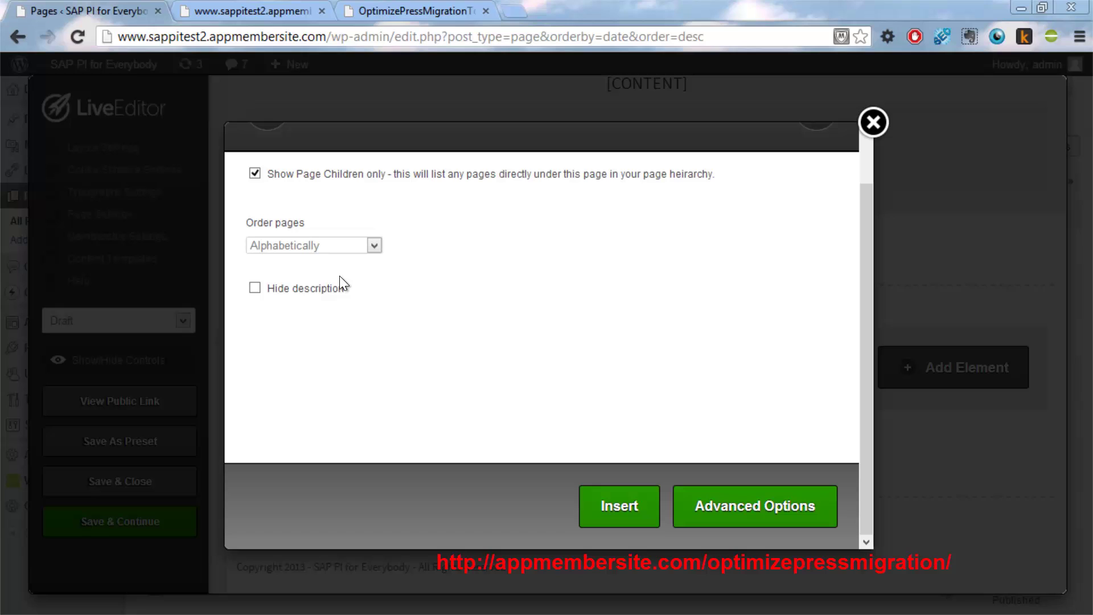
pyautogui.click(618, 507)
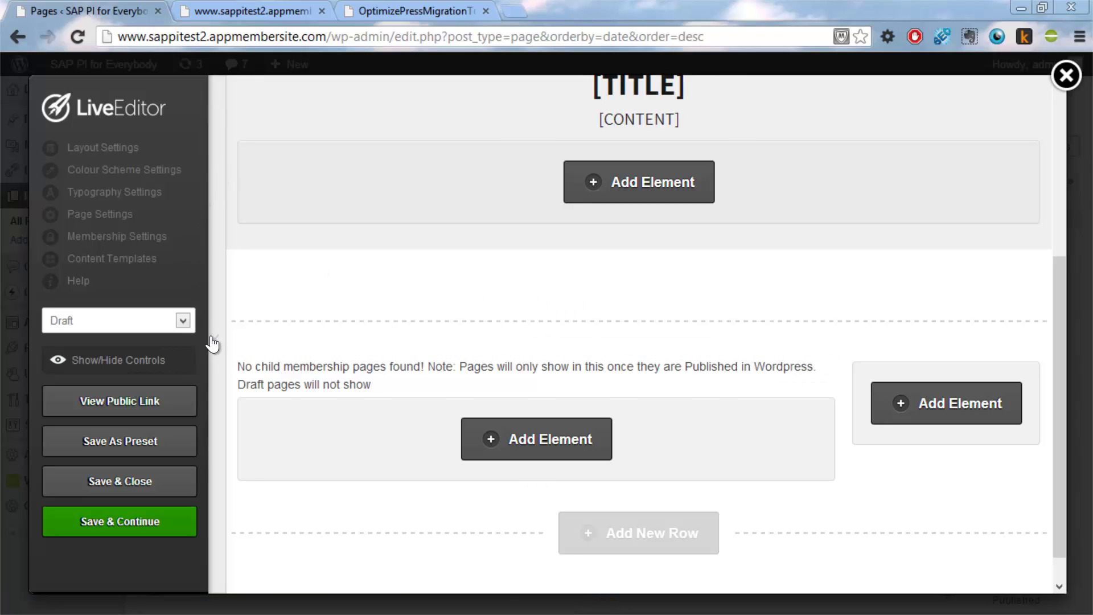
# Step: Save and close the lesson template, then go to Settings > OptimizedMigrate
pyautogui.click(130, 493)
pyautogui.click(132, 492)
pyautogui.press('Return')
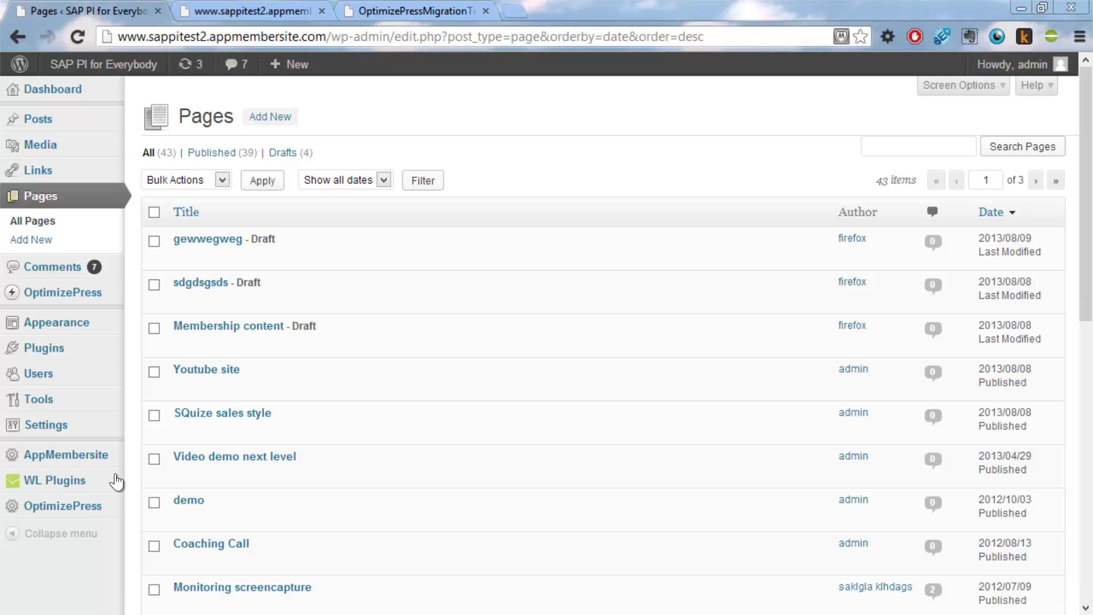
pyautogui.moveTo(91, 430)
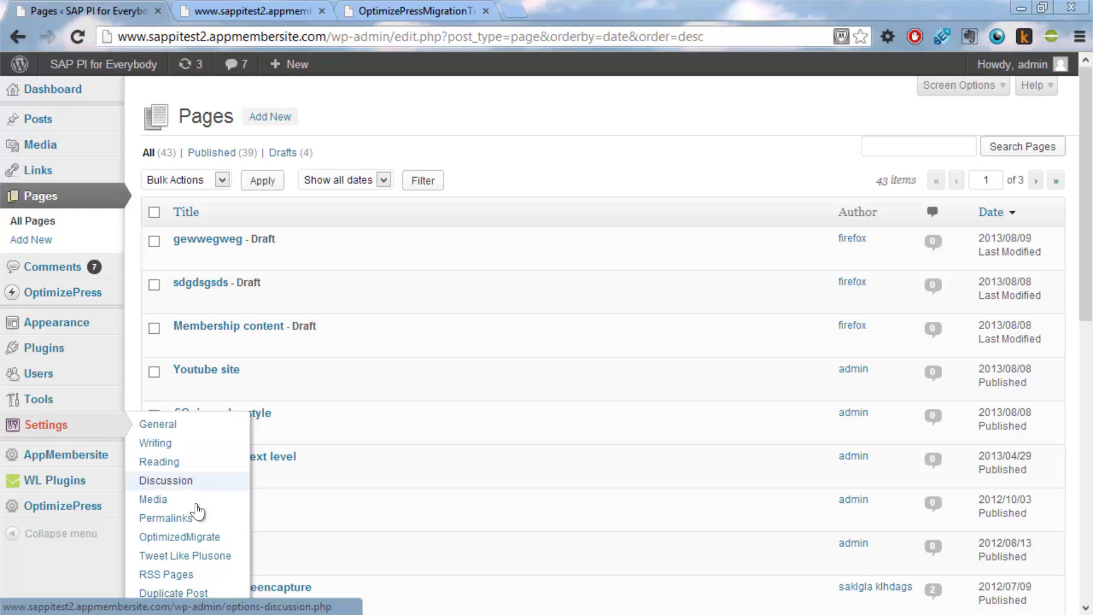
pyautogui.click(212, 542)
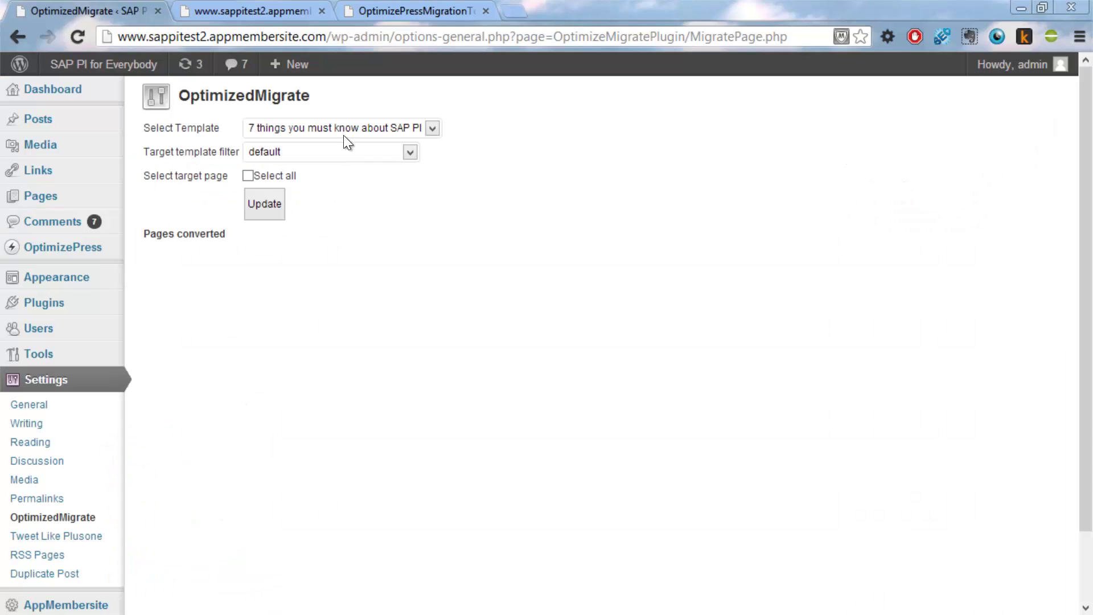
# Step: Convert all members-style1-moduleUS.php pages from the Membership Module template source
pyautogui.click(354, 125)
pyautogui.moveTo(429, 196); pyautogui.dragTo(437, 368)
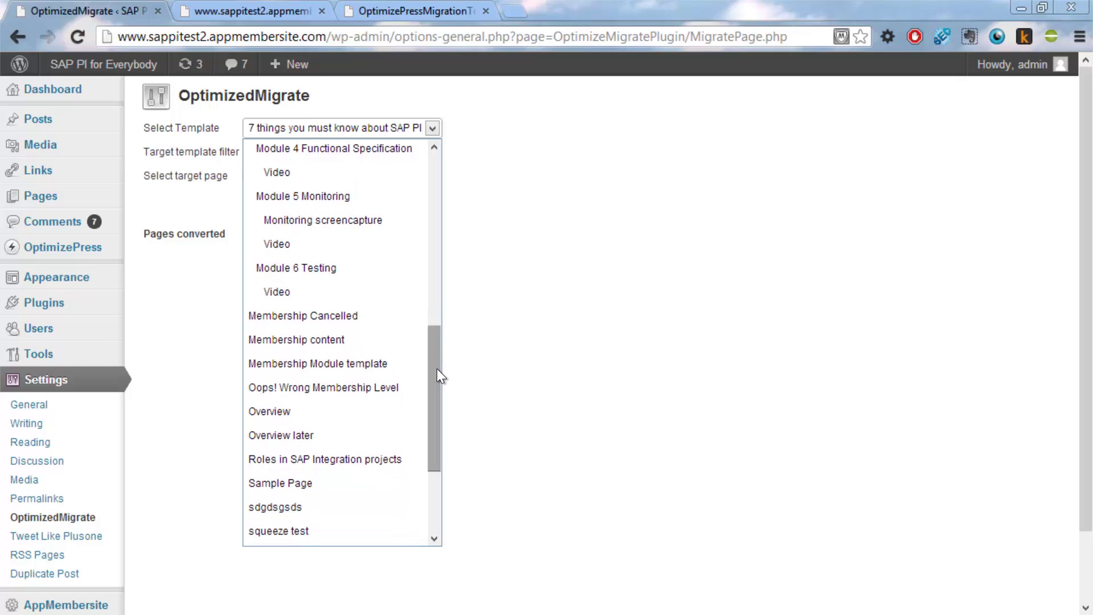
pyautogui.click(391, 364)
pyautogui.click(370, 152)
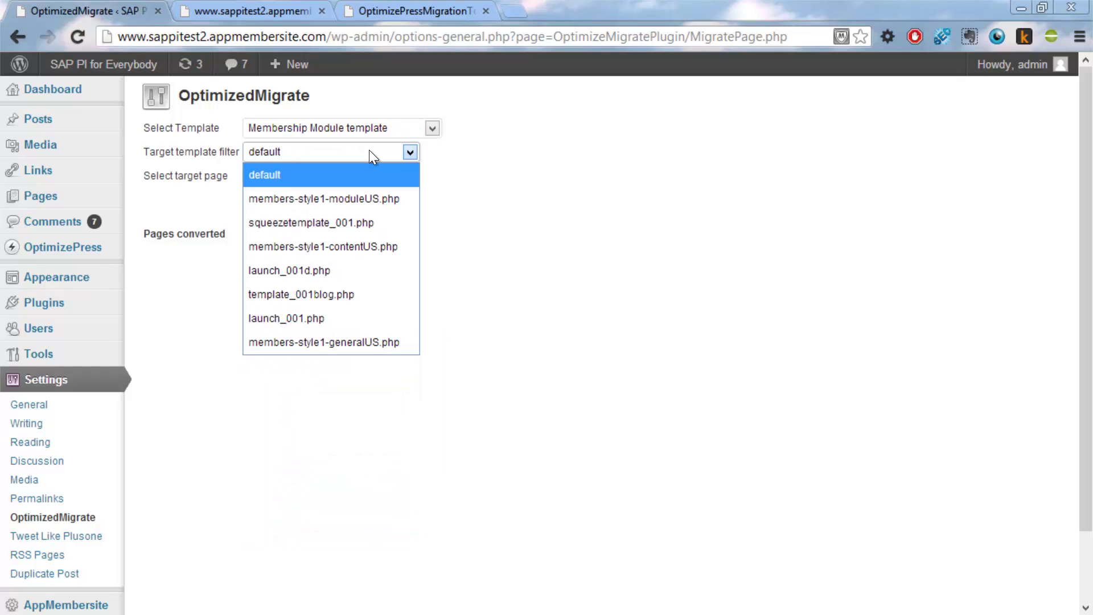
pyautogui.click(379, 200)
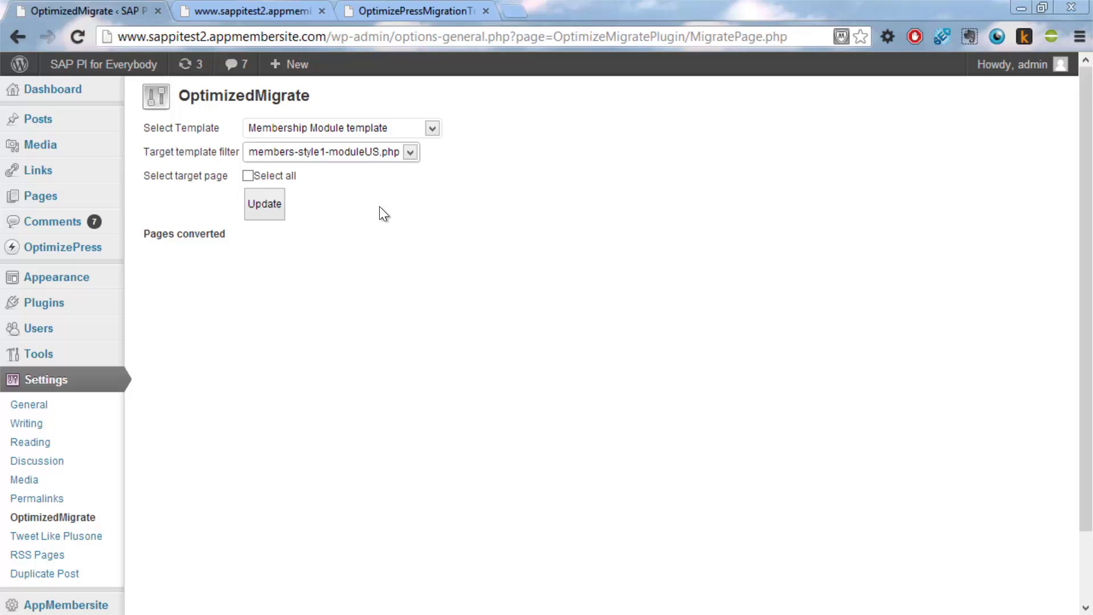
pyautogui.click(275, 201)
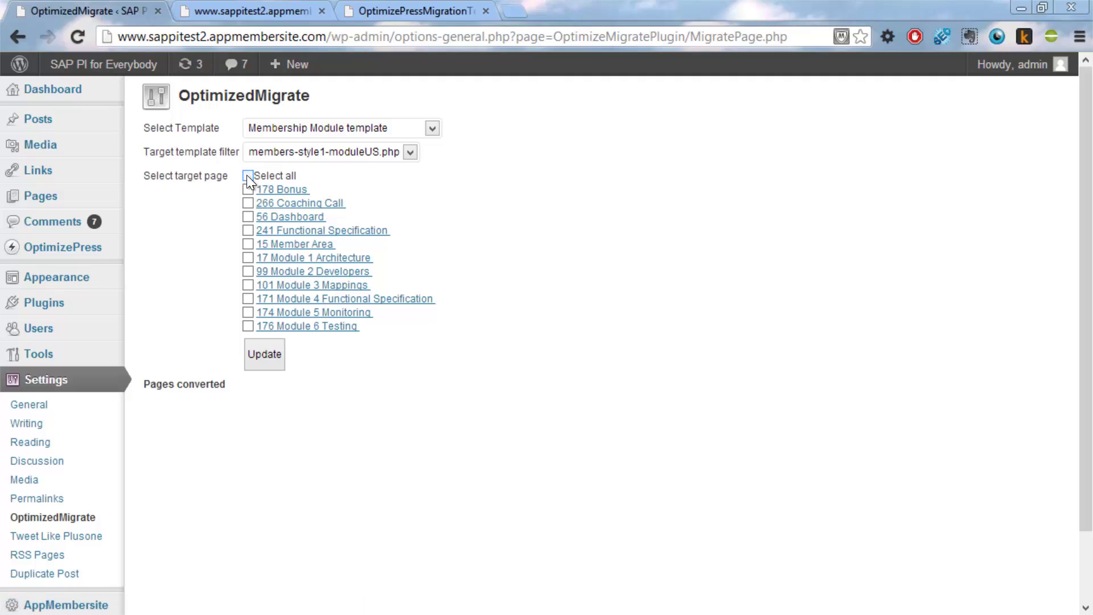
pyautogui.click(247, 175)
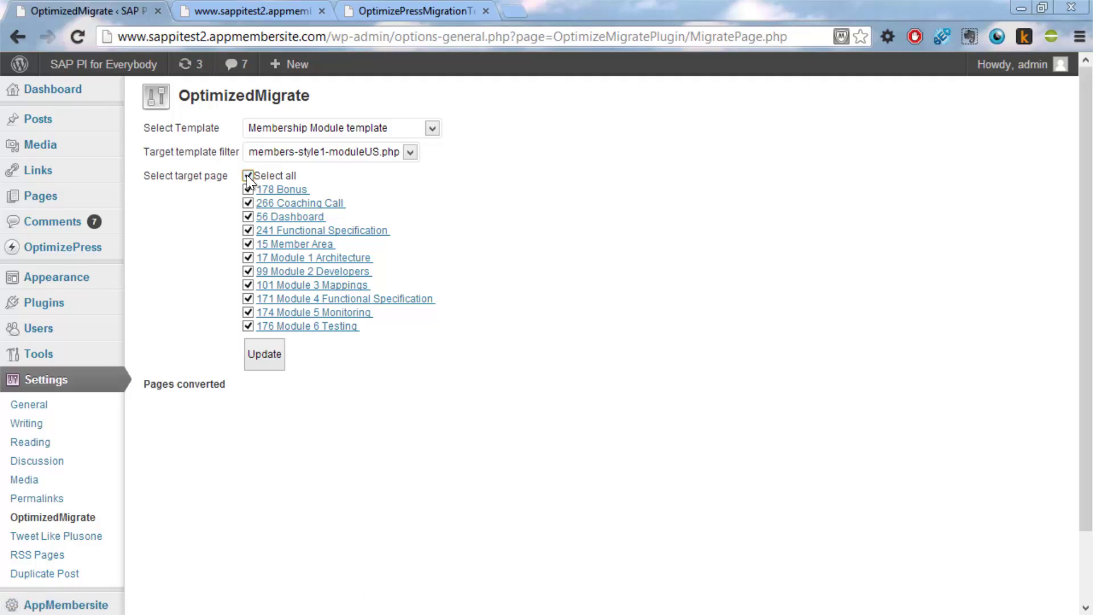
pyautogui.click(265, 354)
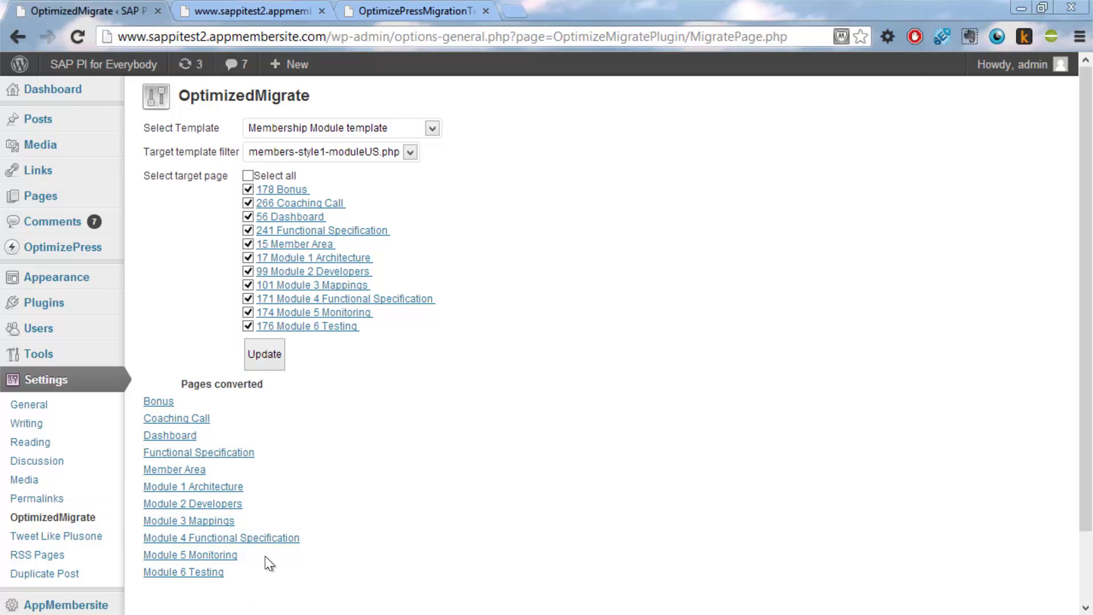
pyautogui.click(253, 15)
# Step: Reload the Member Area, glance at Bonus, then view the Module 1 Architecture Video lesson
pyautogui.press('F5')
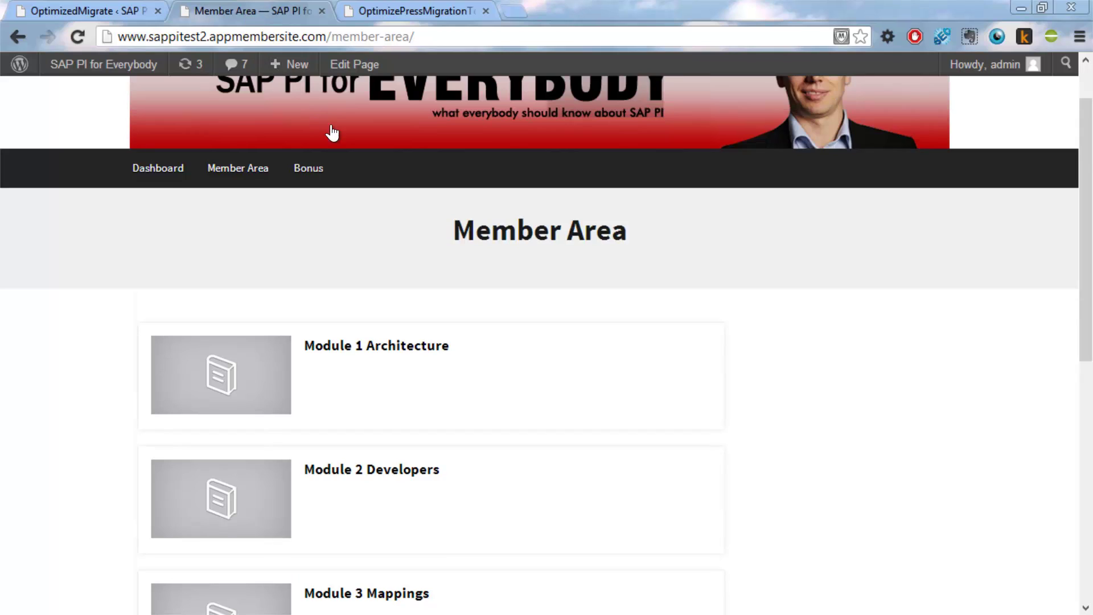
pyautogui.click(314, 168)
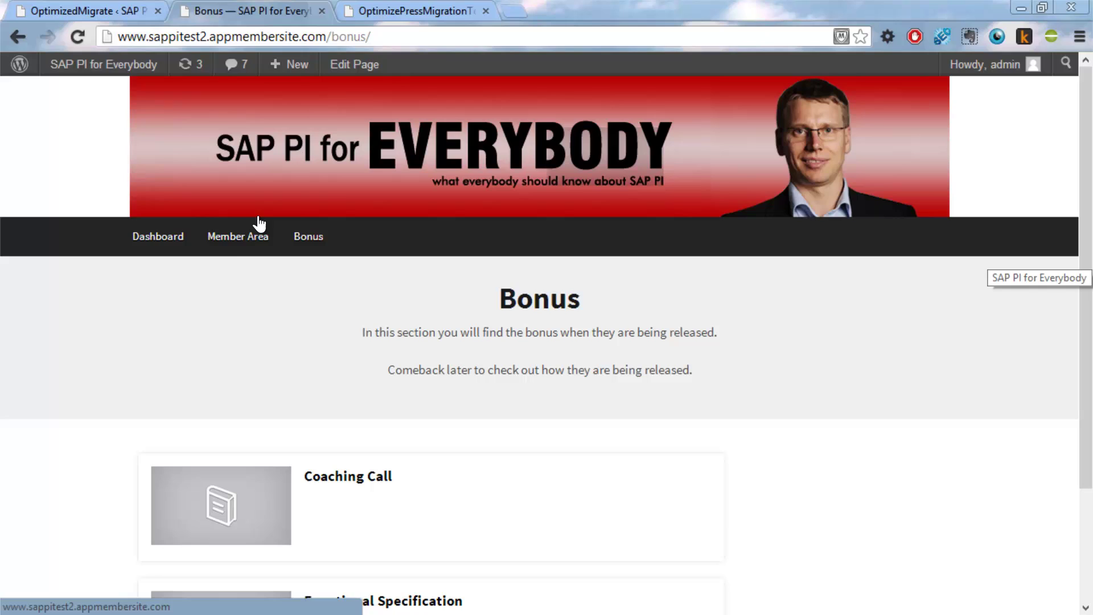
pyautogui.click(238, 239)
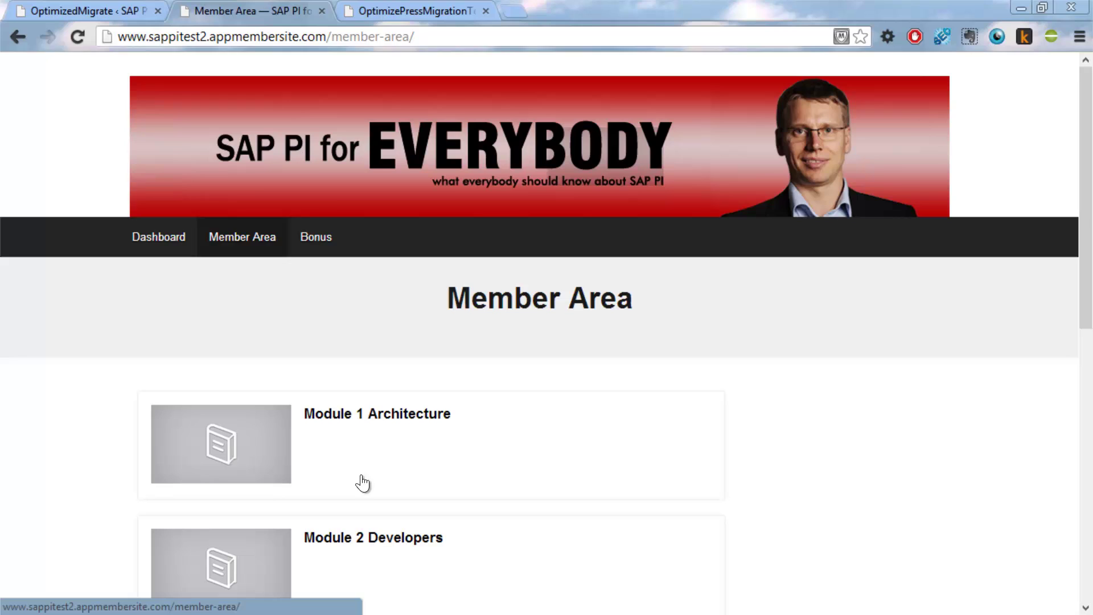
pyautogui.click(374, 422)
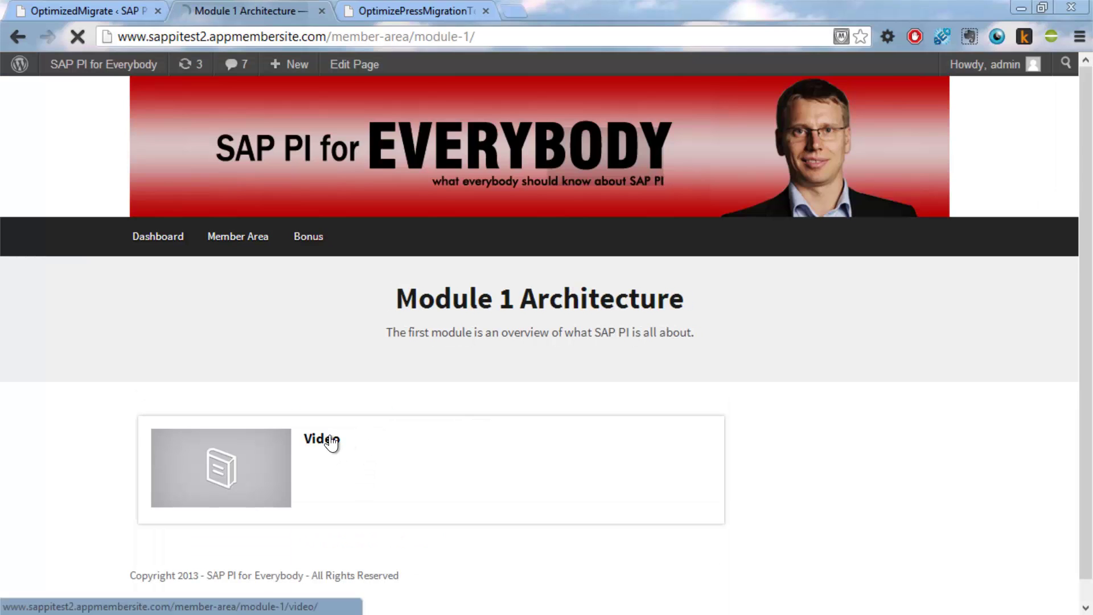
pyautogui.click(330, 442)
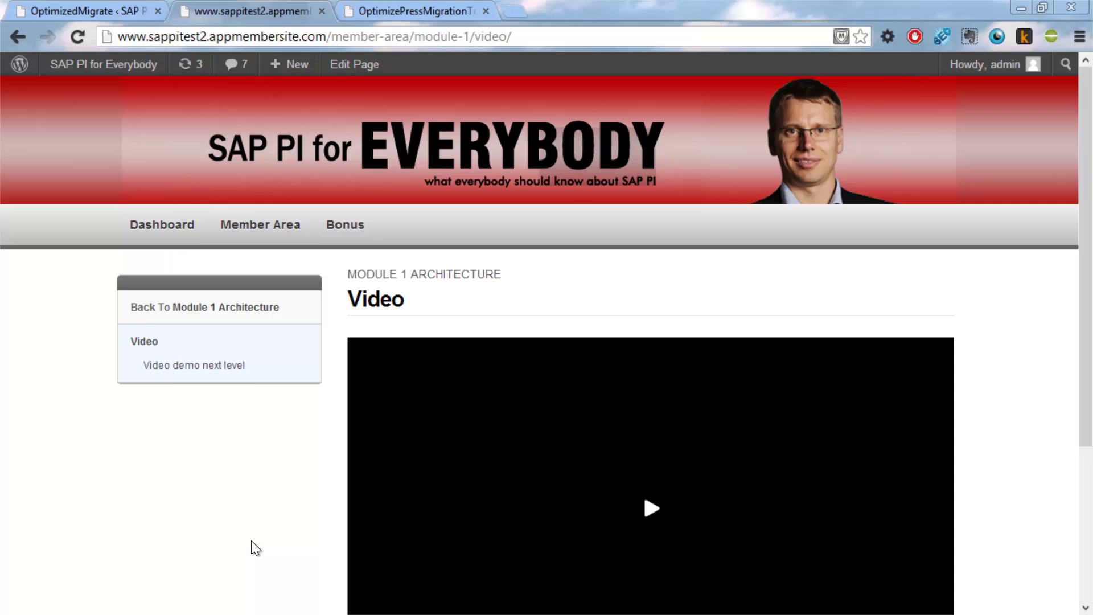
pyautogui.scroll(-3, 172, 468)
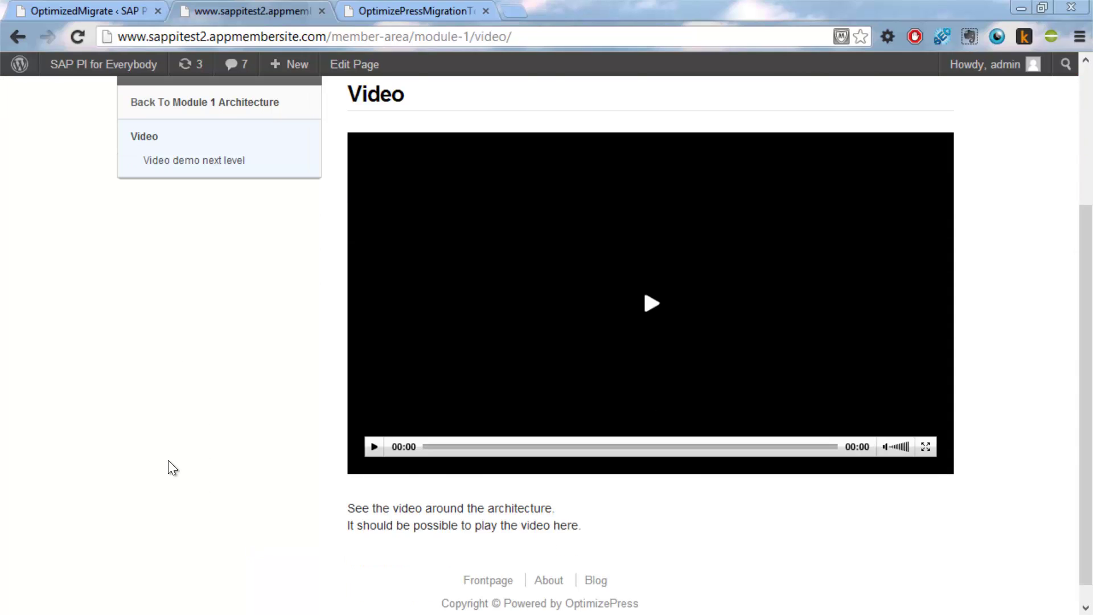
pyautogui.scroll(2, 168, 461)
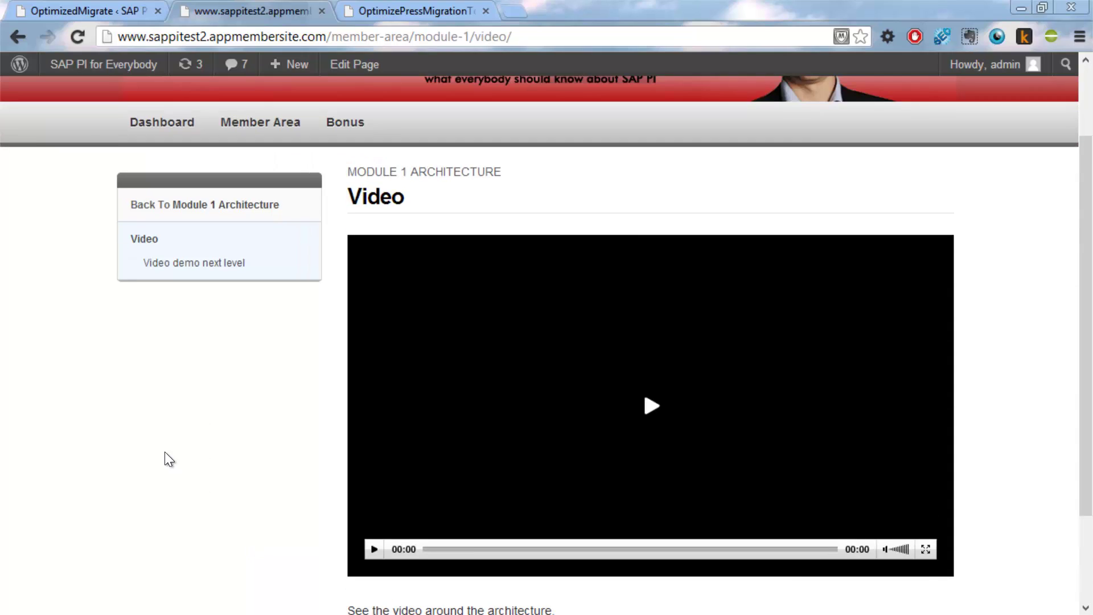
# Step: Return to the admin and start a new page in the OptimizePress Page Builder
pyautogui.click(98, 11)
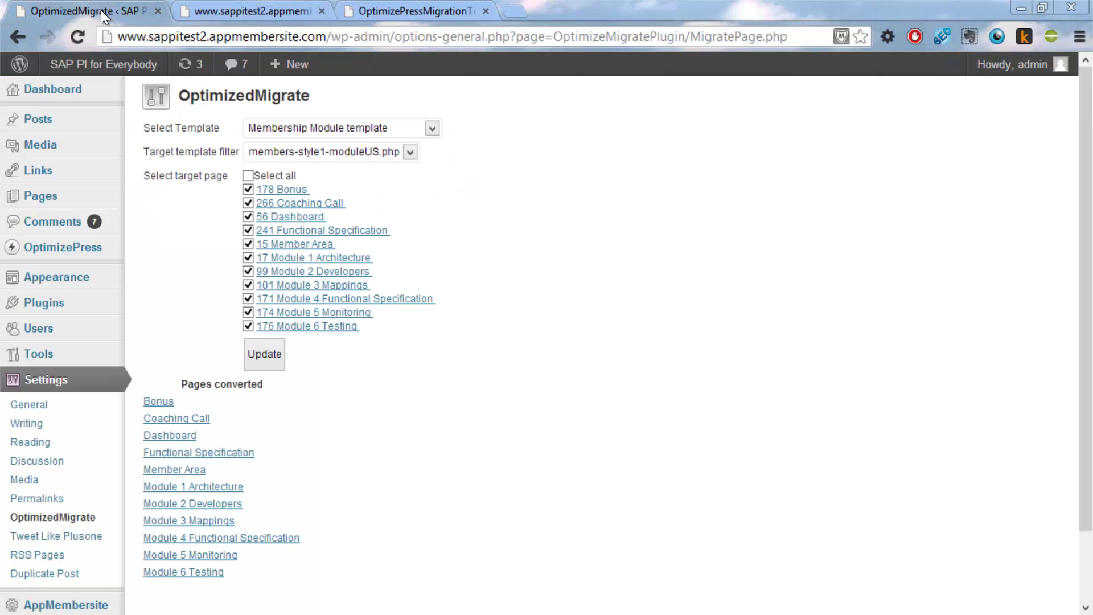
pyautogui.click(57, 228)
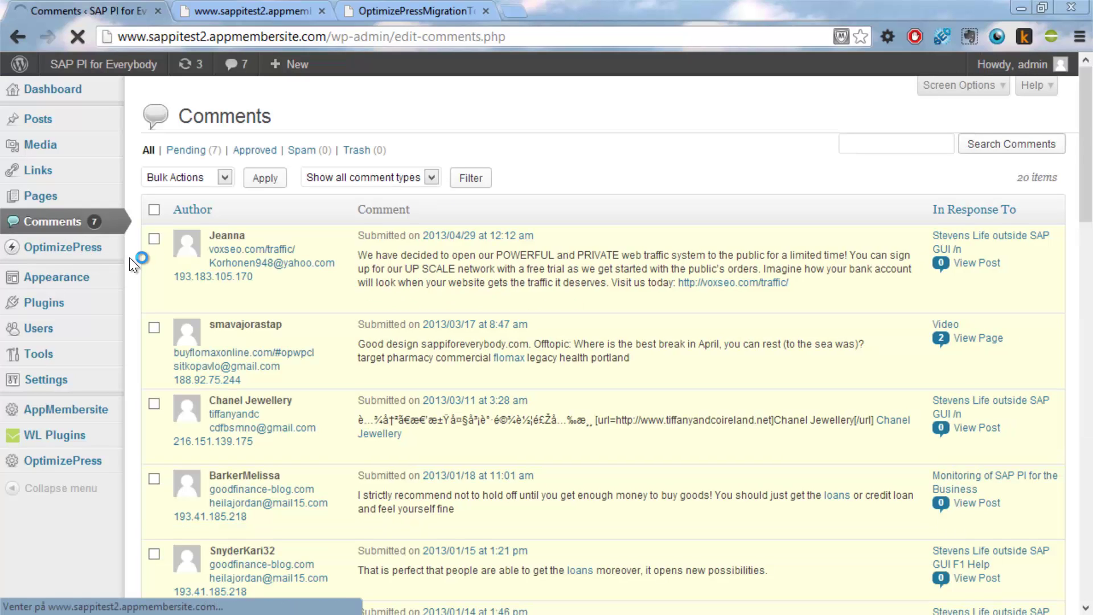
pyautogui.click(94, 248)
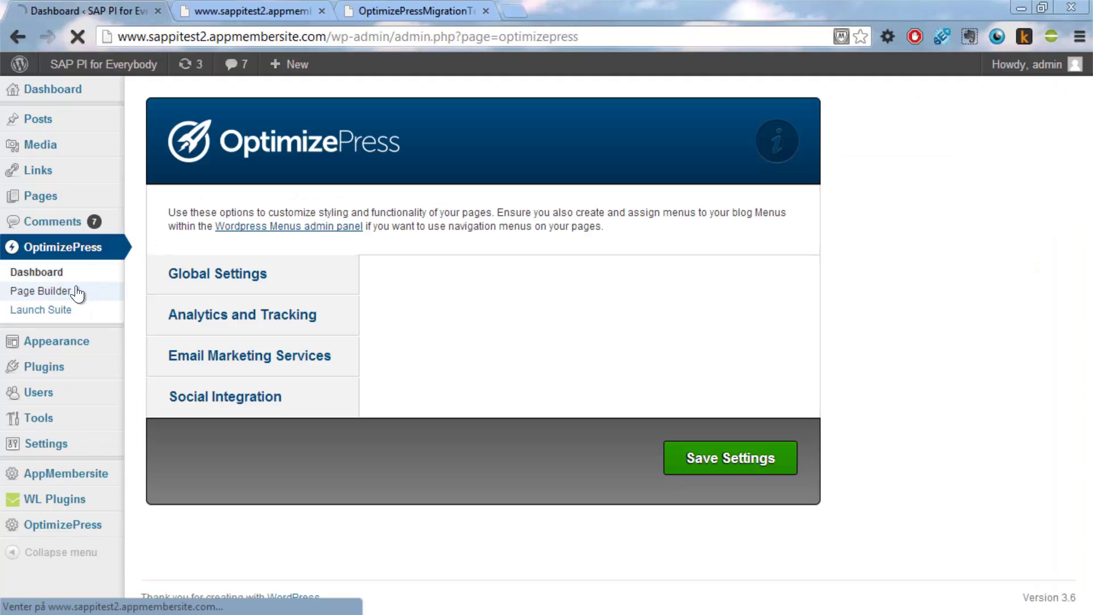
pyautogui.click(78, 292)
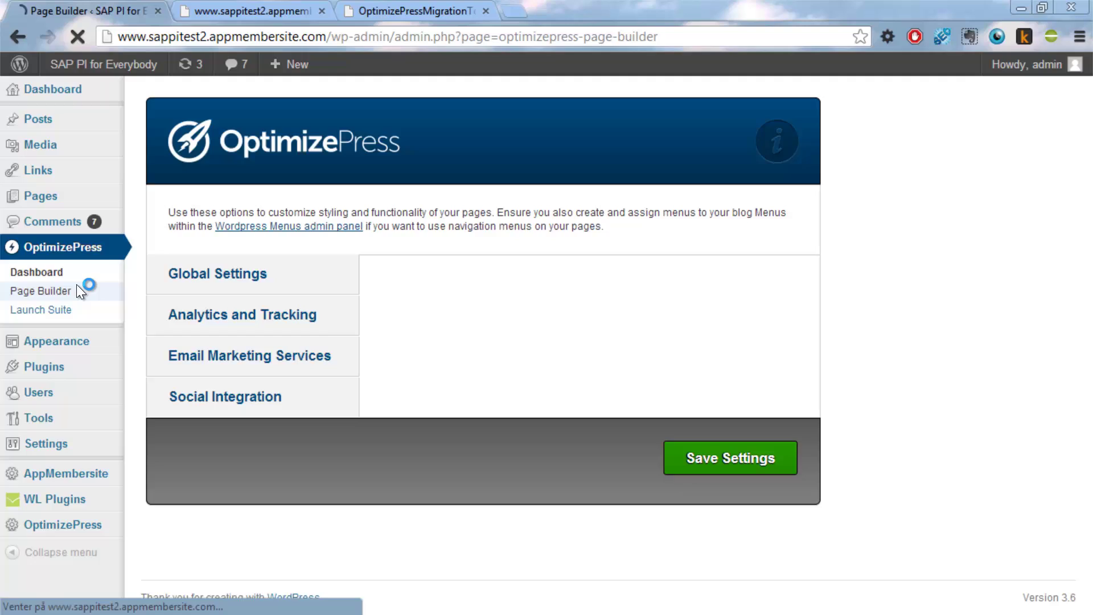
# Step: Name the new page 'Membership content template 11'
pyautogui.click(250, 294)
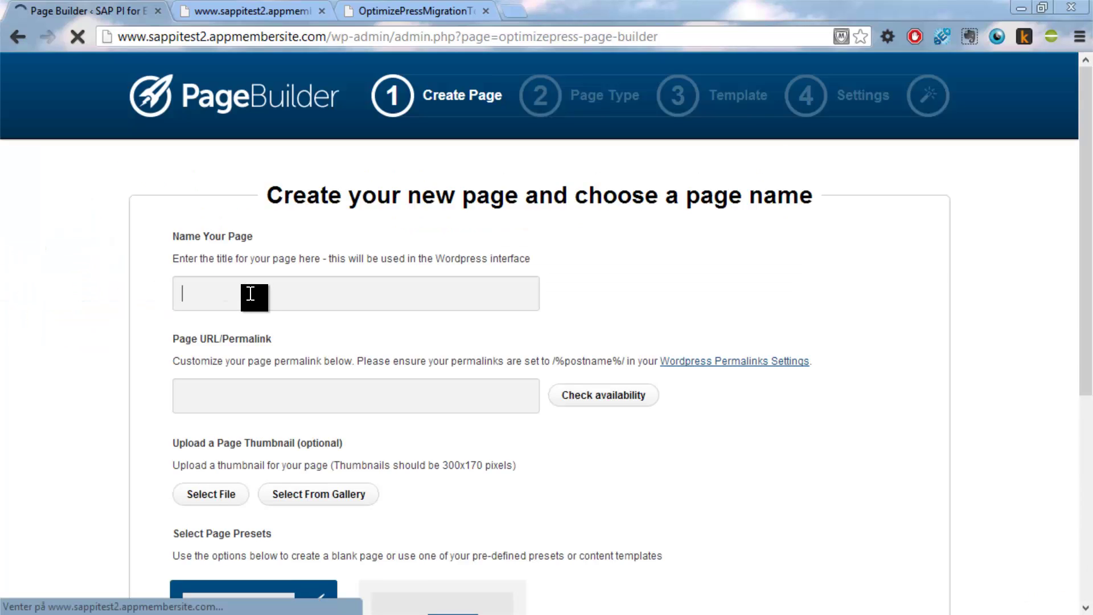
pyautogui.write('ME')
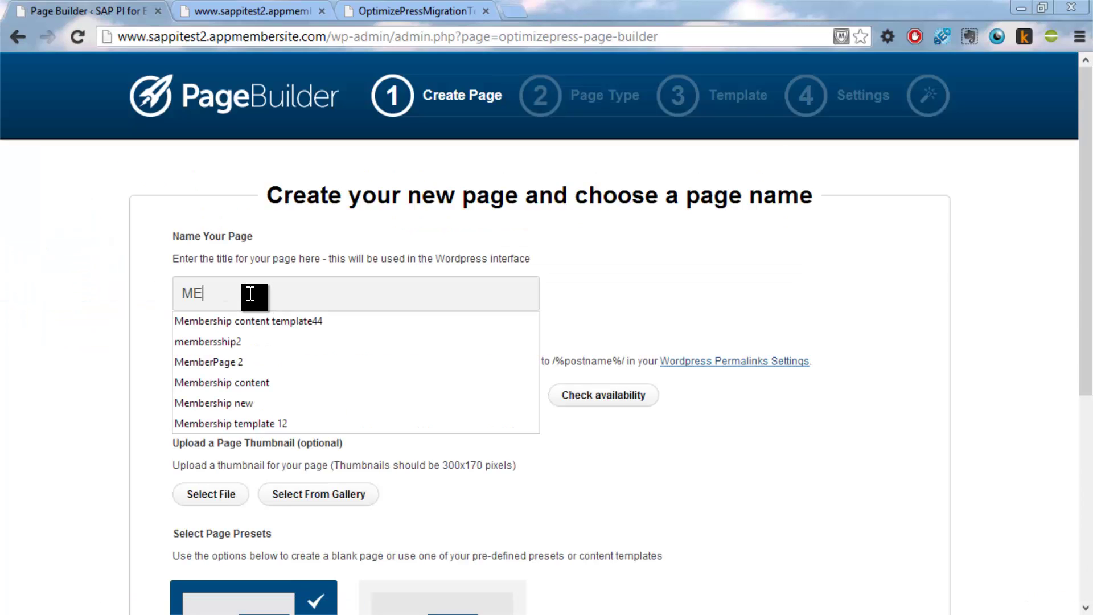
pyautogui.press('Down')
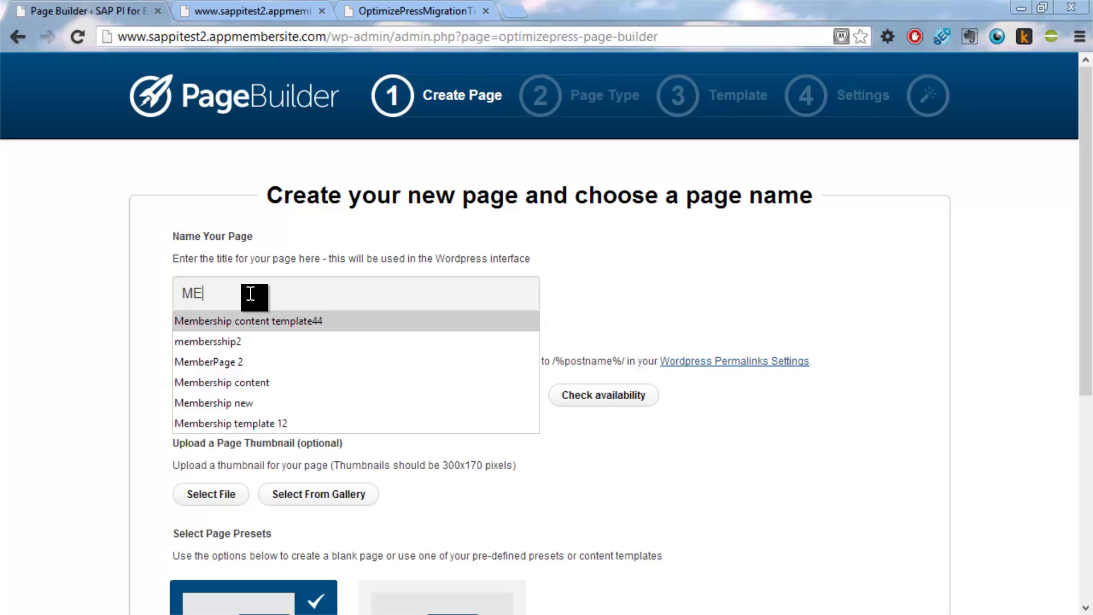
pyautogui.press('Return')
pyautogui.press('BackSpace')
pyautogui.press('BackSpace')
pyautogui.write('11')
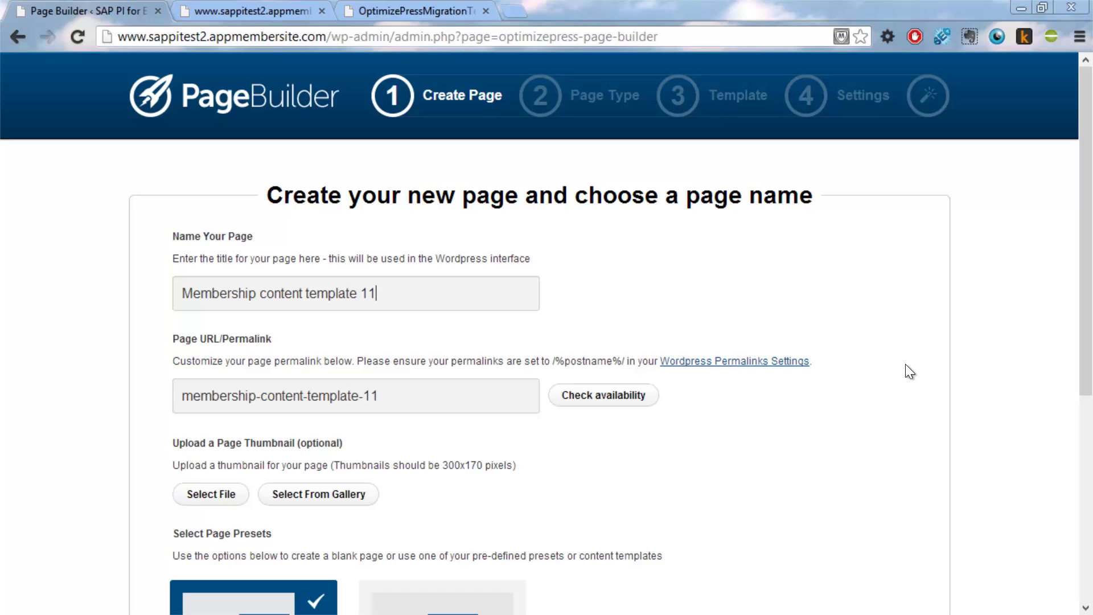
pyautogui.moveTo(1086, 331); pyautogui.dragTo(1087, 527)
# Step: Base the page on the Membership Lesson Page content template and proceed to the LiveEditor
pyautogui.click(430, 328)
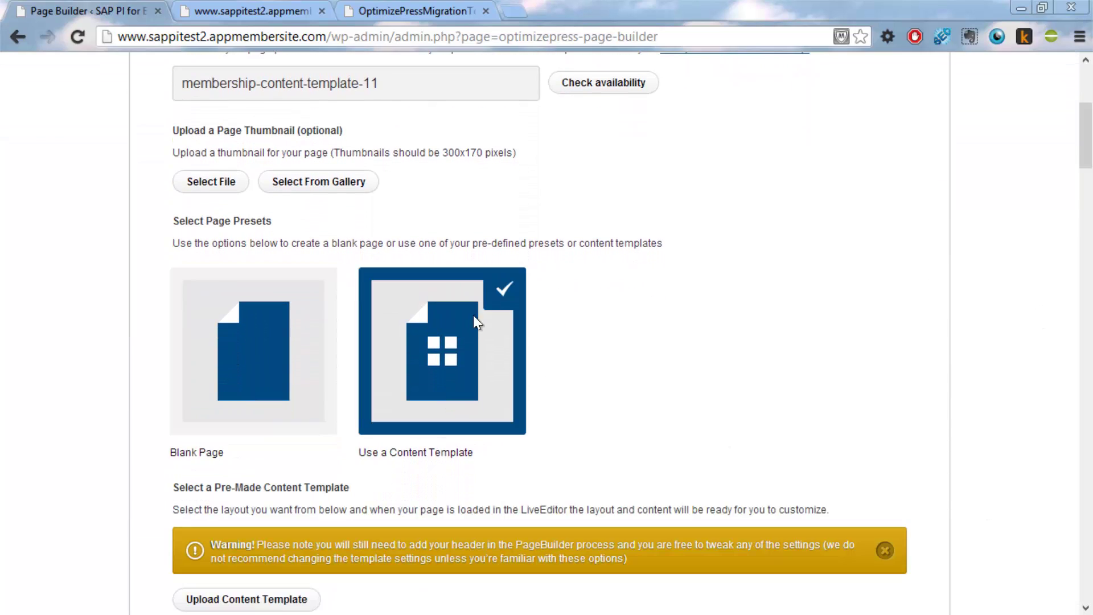
pyautogui.moveTo(1087, 170); pyautogui.dragTo(1068, 249)
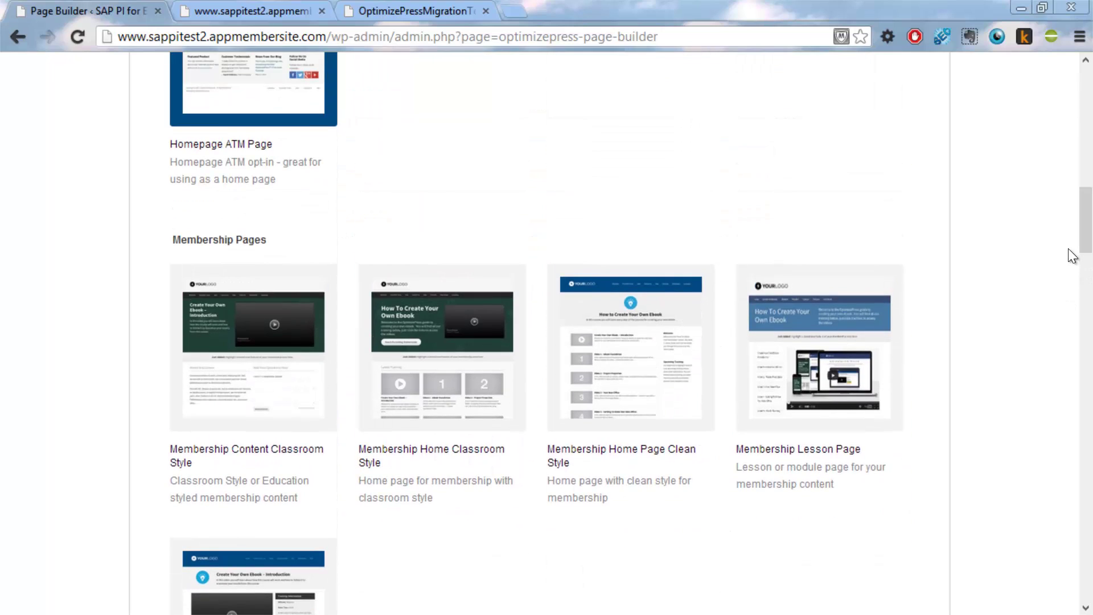
pyautogui.click(850, 378)
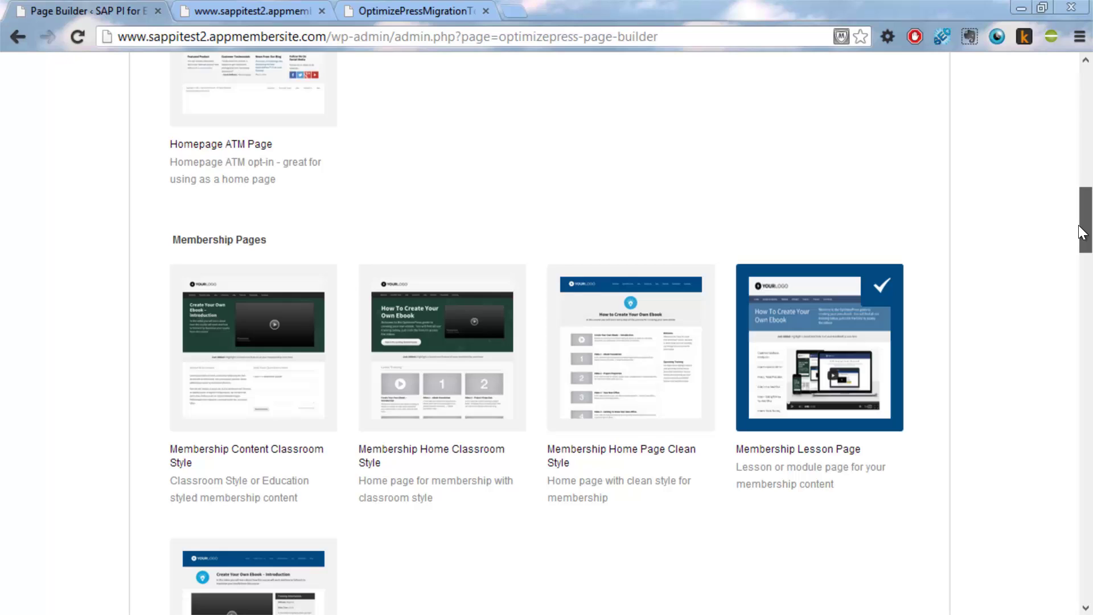
pyautogui.moveTo(1086, 228); pyautogui.dragTo(903, 607)
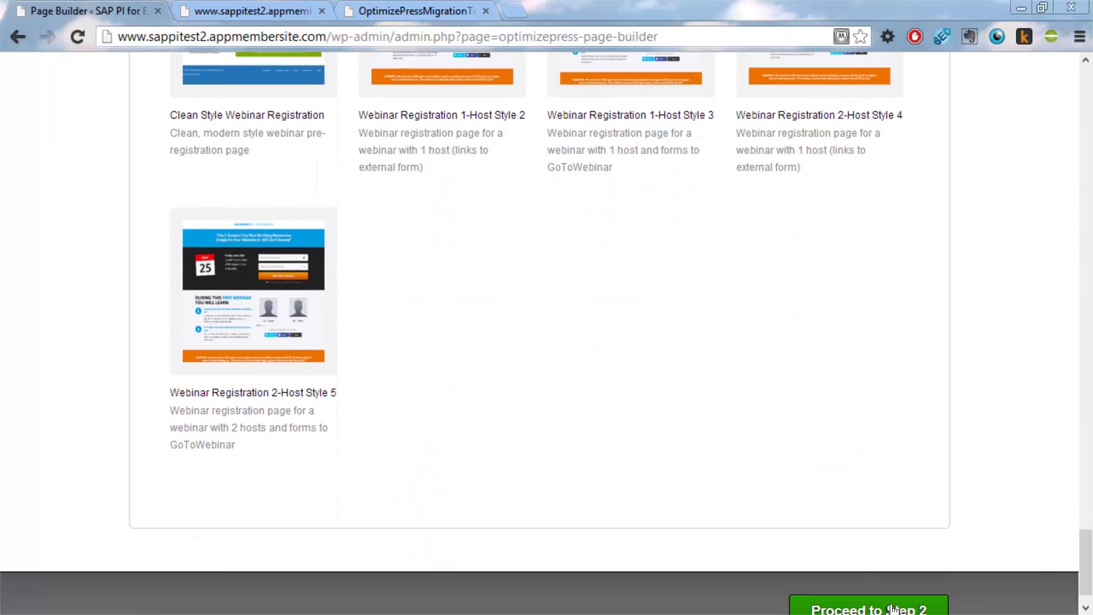
pyautogui.click(893, 609)
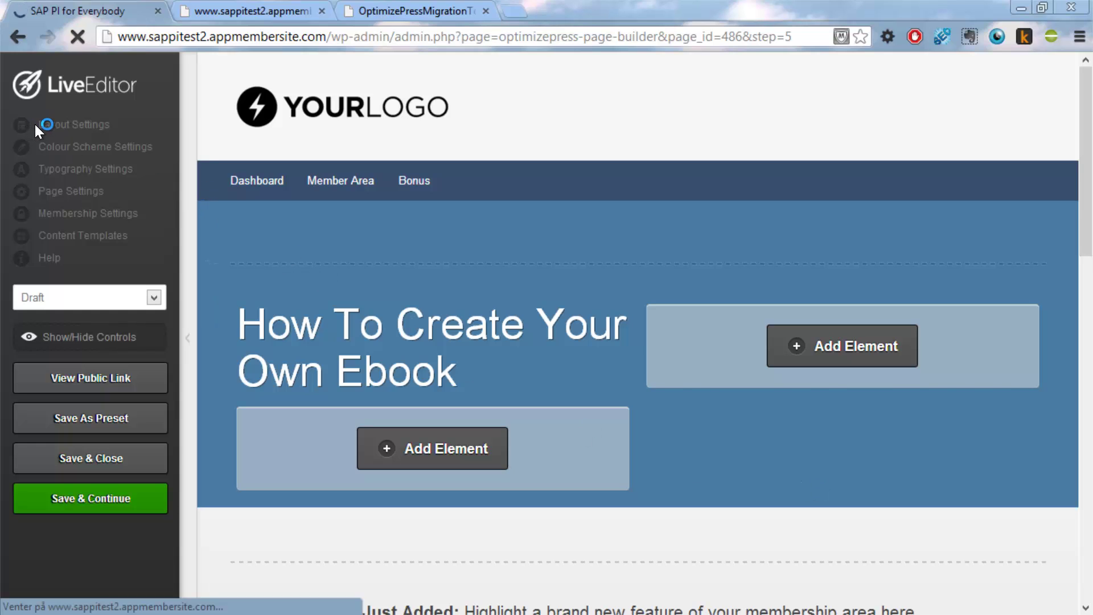
# Step: In Layout Settings, set the header navigation to Beneath Logo
pyautogui.click(63, 118)
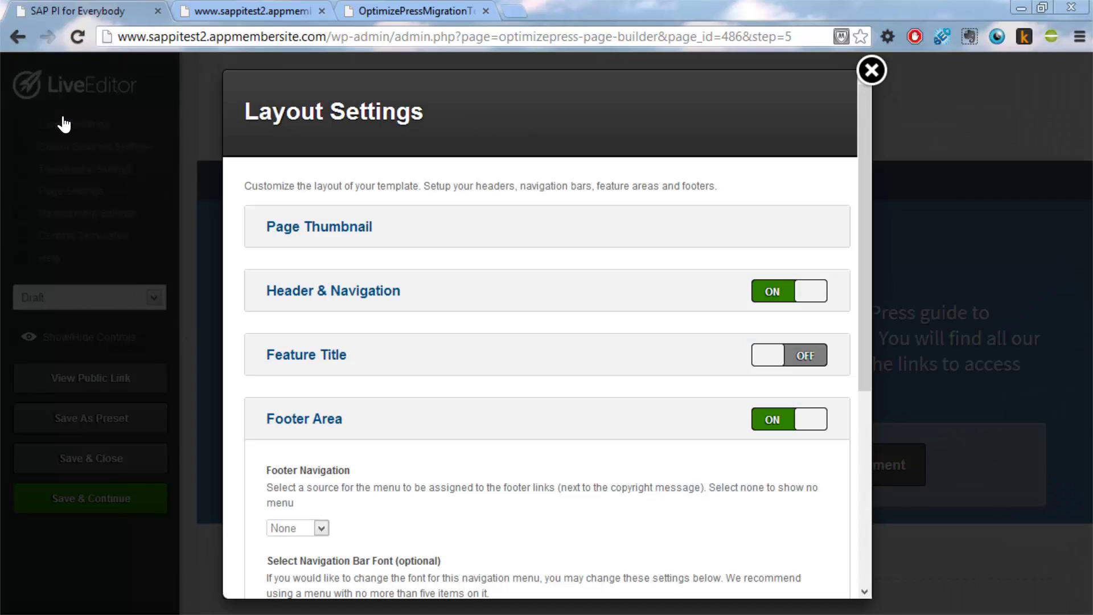
pyautogui.click(397, 294)
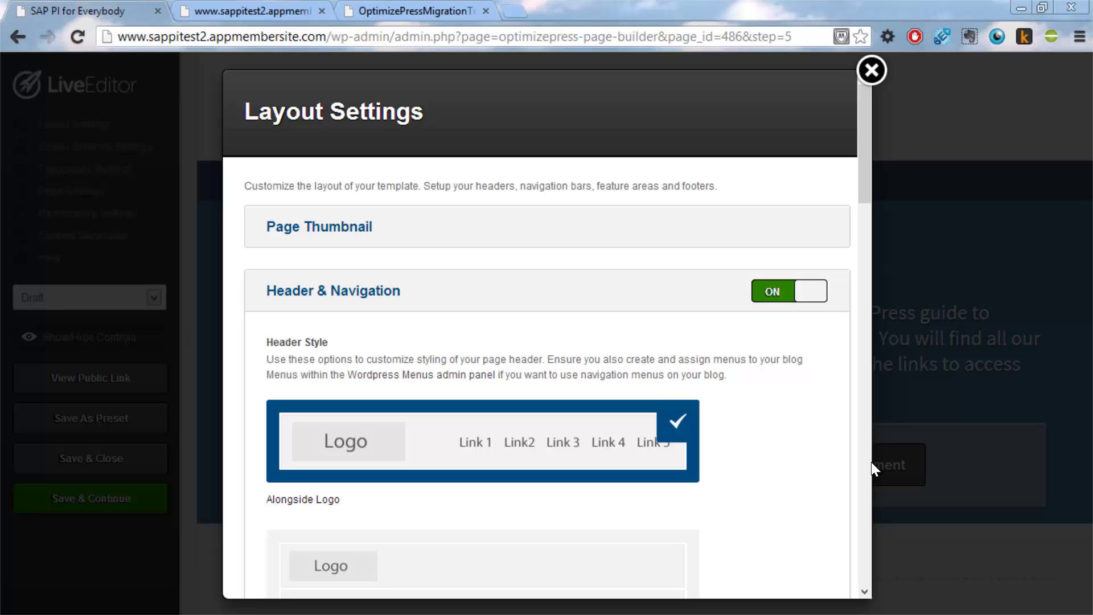
pyautogui.click(688, 535)
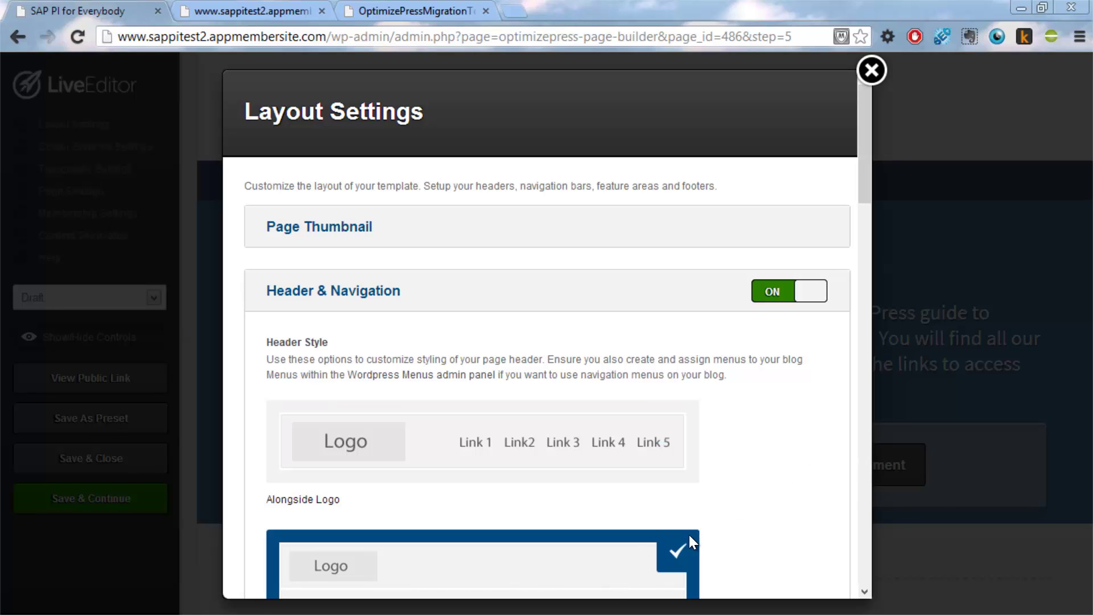
# Step: Remove the sample YOURLOGO logo and start selecting a banner image file
pyautogui.click(865, 490)
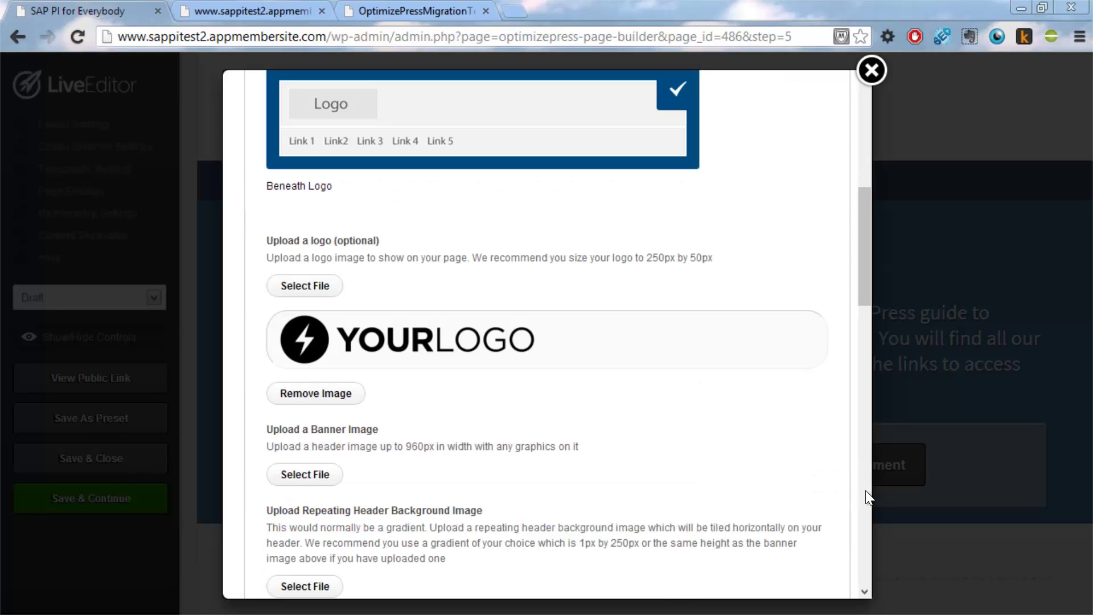
pyautogui.click(304, 392)
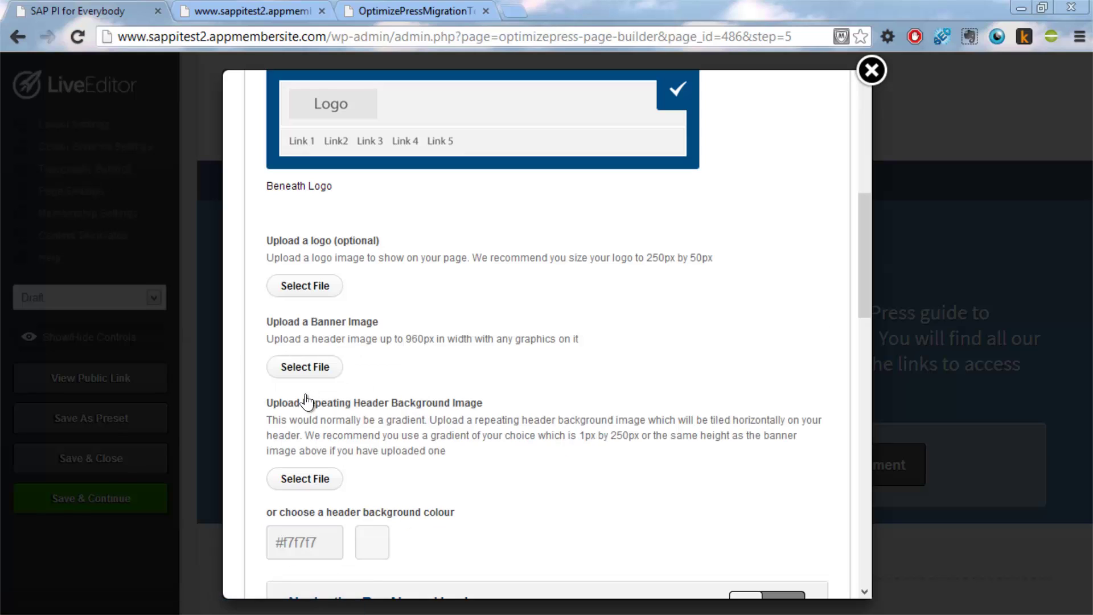
pyautogui.click(299, 374)
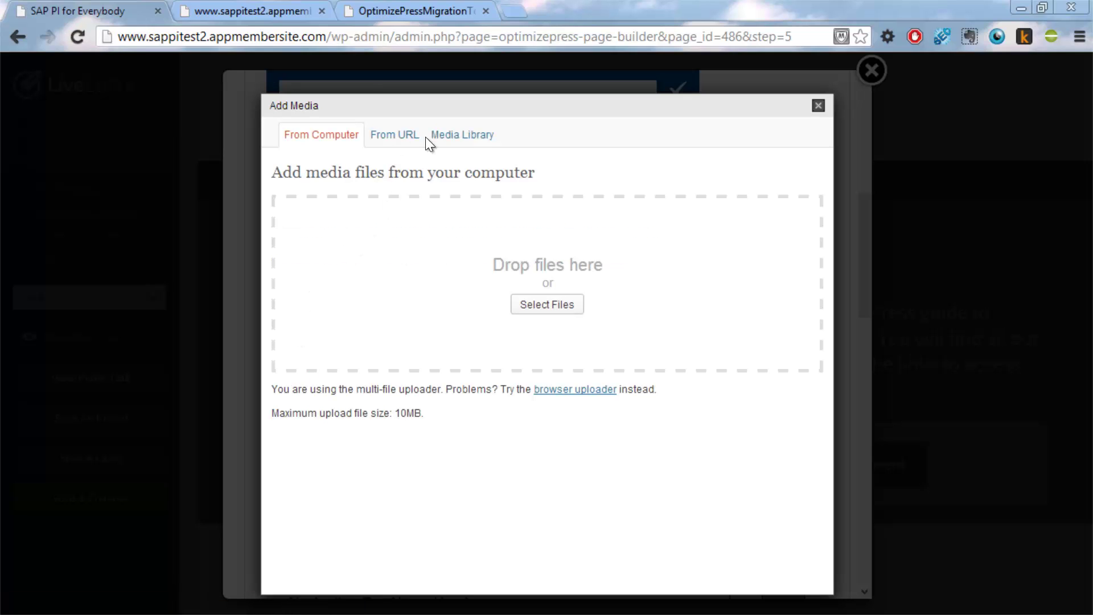
# Step: Insert the sappi1 image from the Media Library as the header banner
pyautogui.click(463, 142)
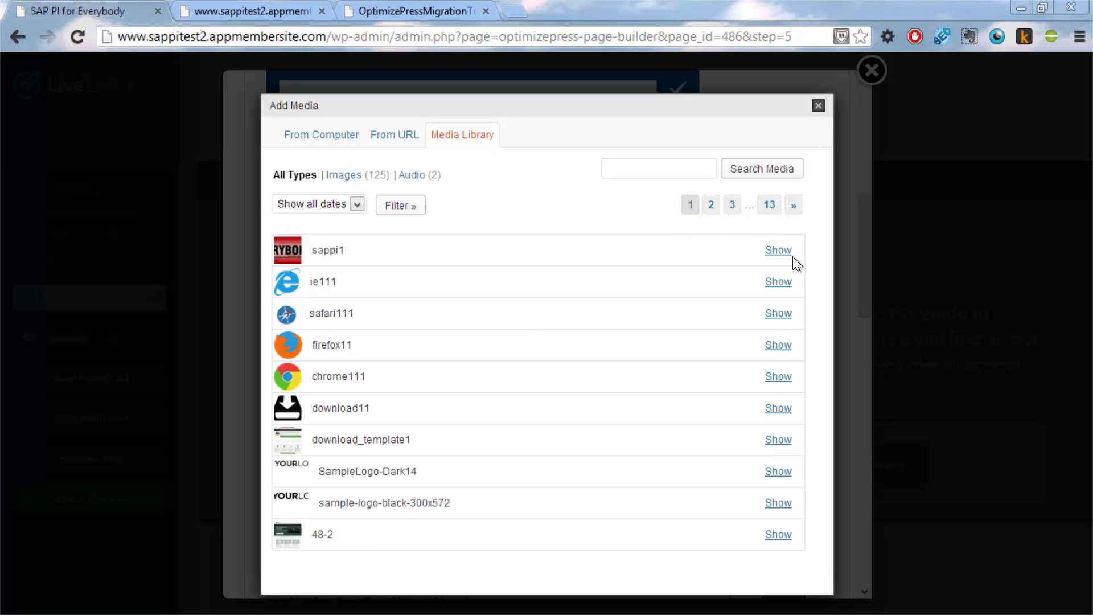
pyautogui.click(778, 252)
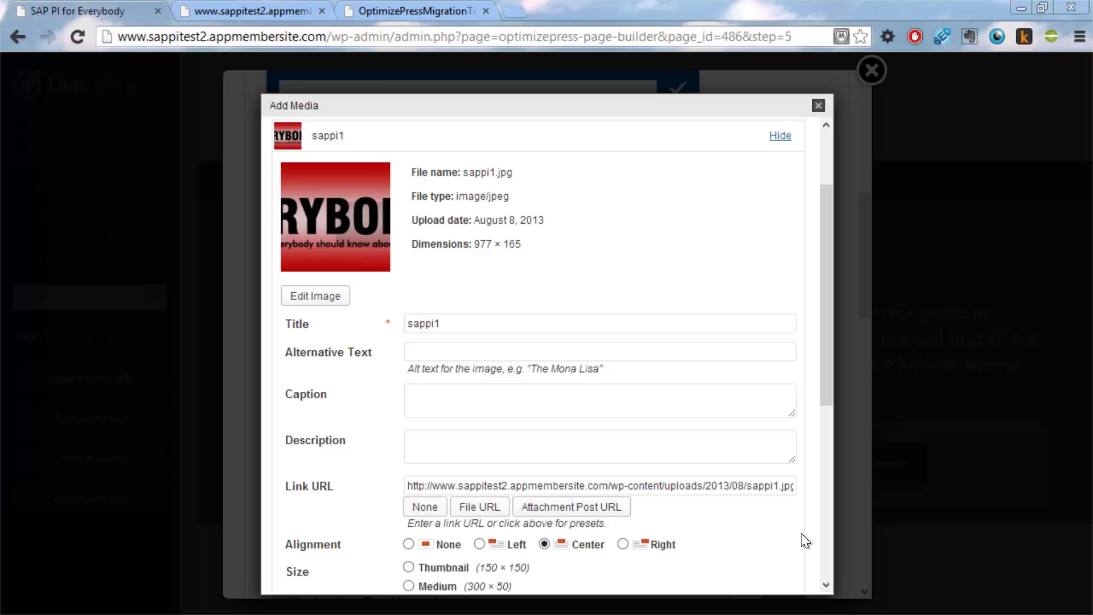
pyautogui.scroll(-5, 825, 582)
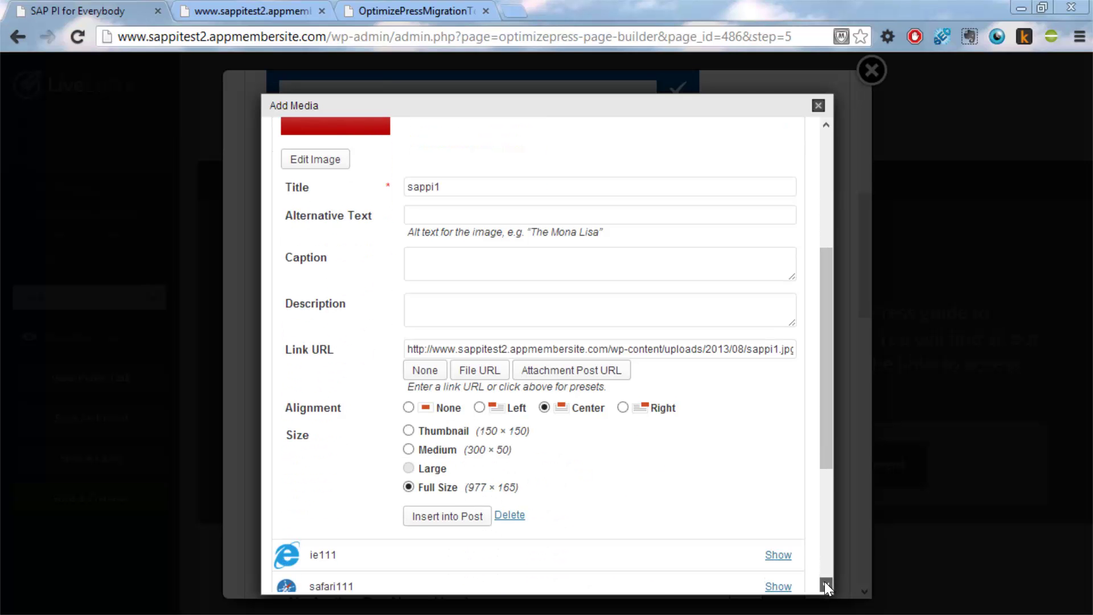
pyautogui.click(440, 518)
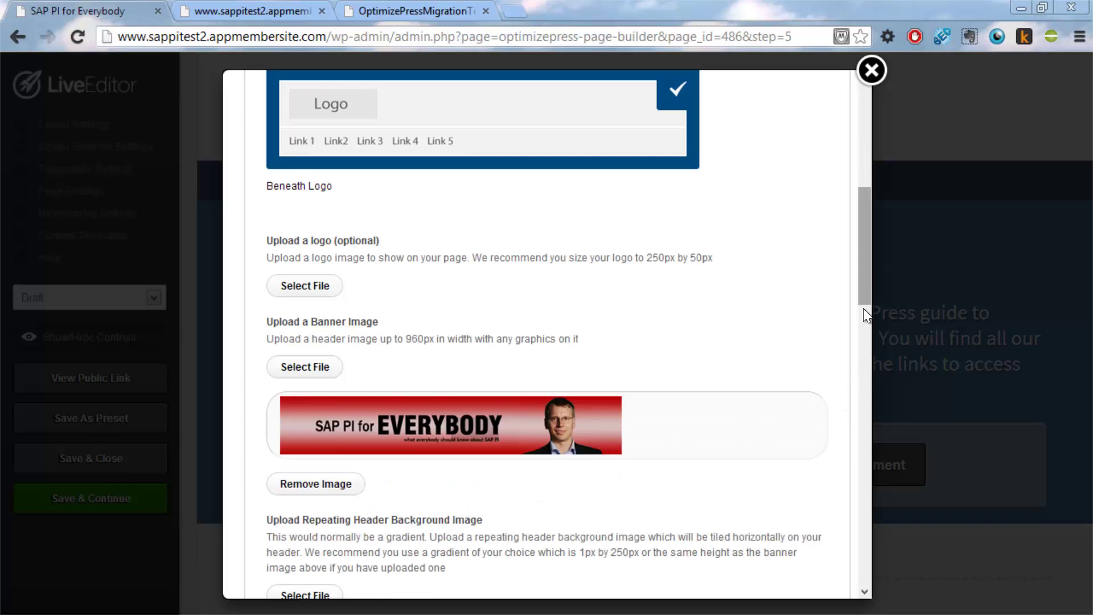
# Step: Make the header background white (#ffffff) and update the layout settings
pyautogui.moveTo(863, 308); pyautogui.dragTo(849, 409)
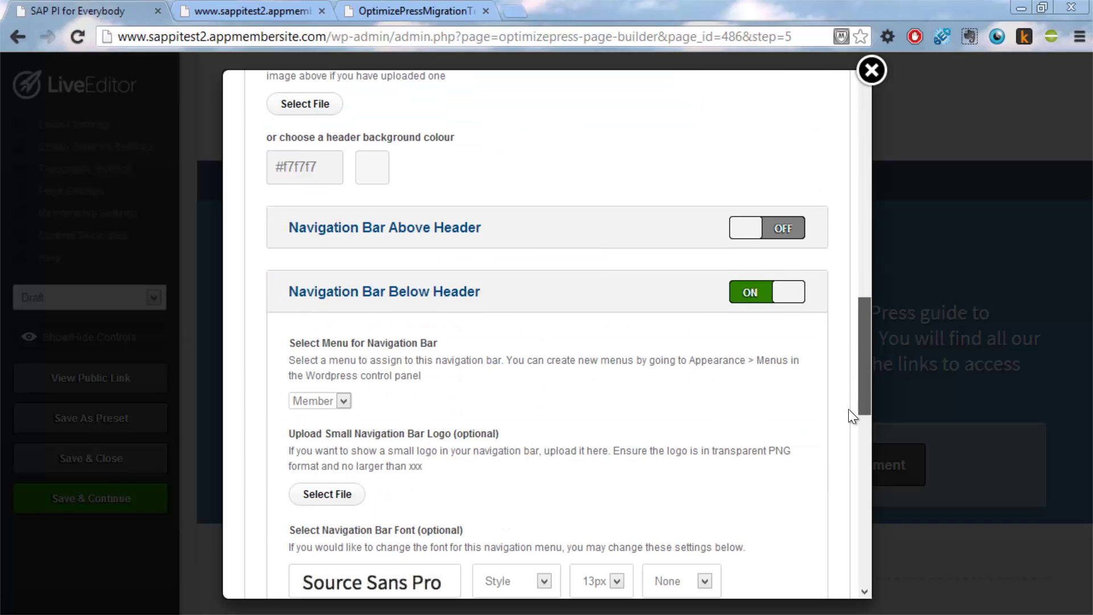
pyautogui.click(376, 167)
pyautogui.moveTo(416, 261); pyautogui.dragTo(466, 178)
pyautogui.click(551, 151)
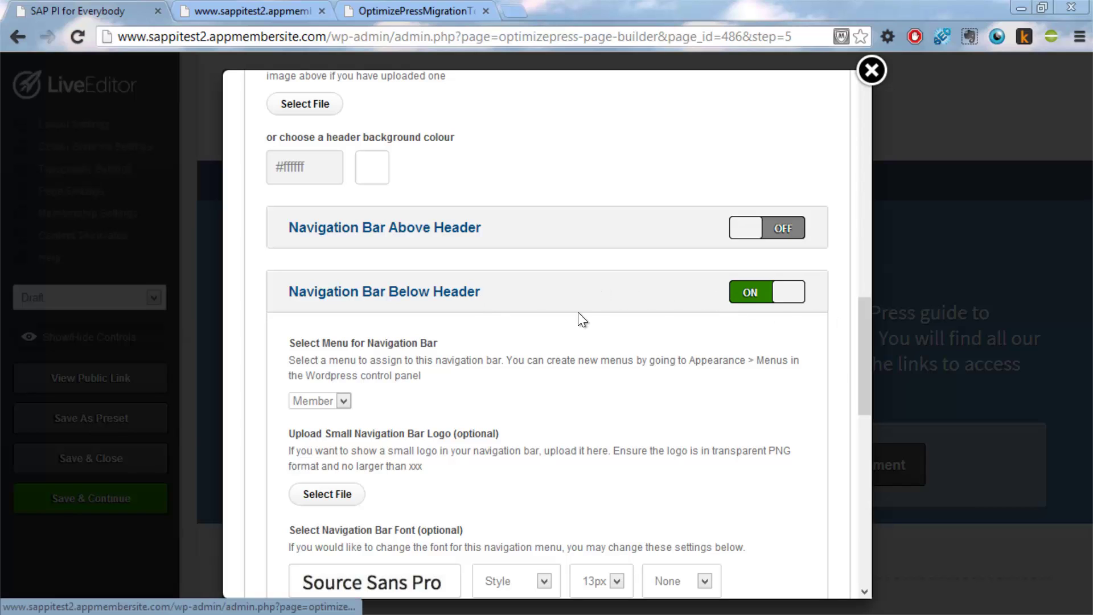
pyautogui.moveTo(865, 344); pyautogui.dragTo(854, 548)
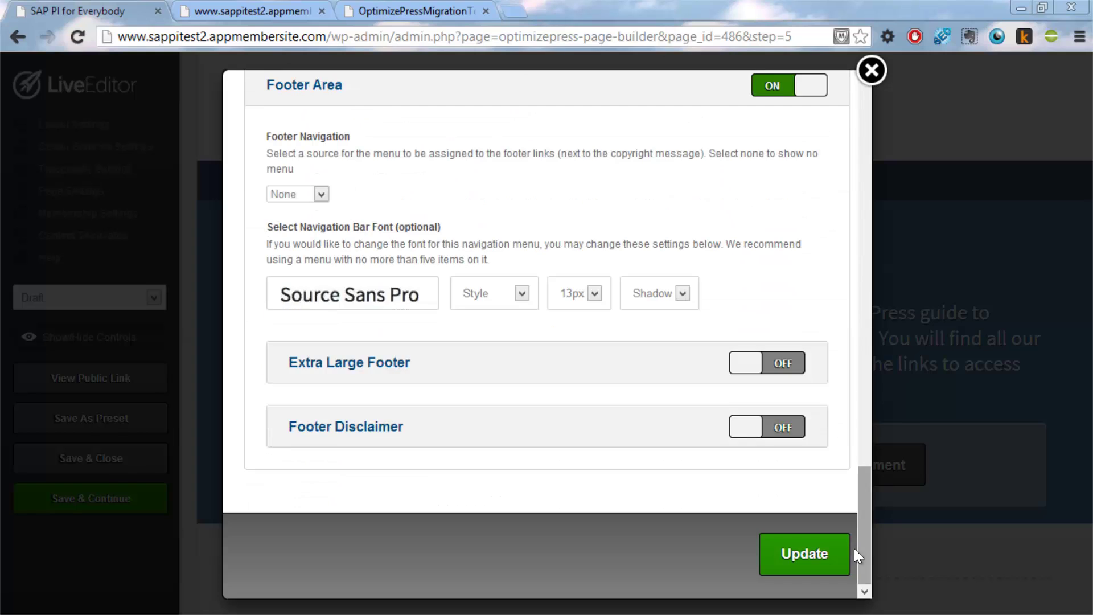
pyautogui.click(808, 555)
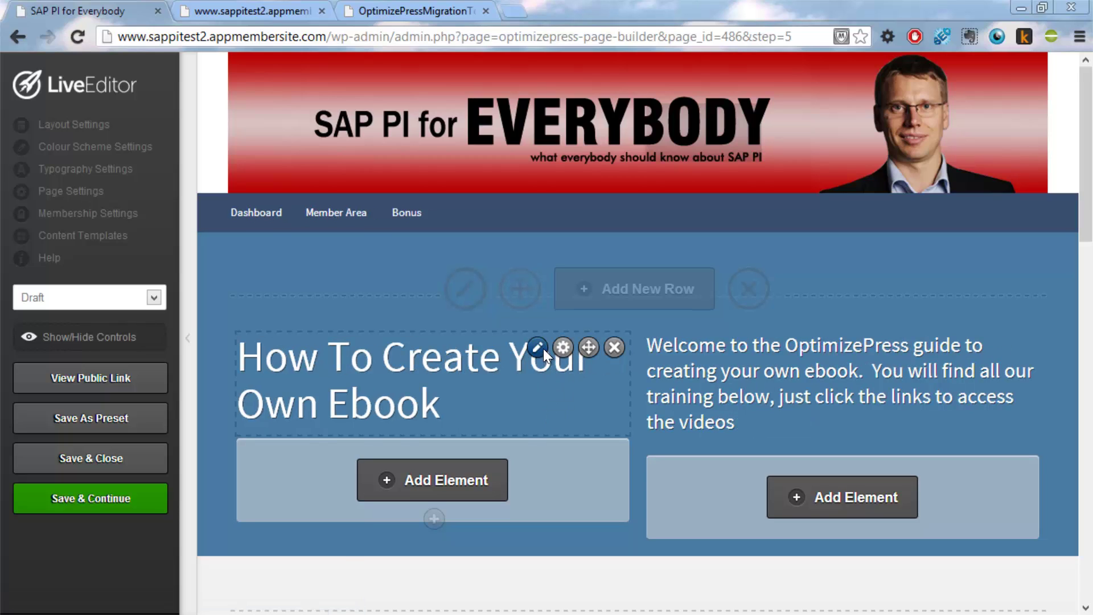
# Step: Replace the 'How To Create Your Own Ebook' headline with [TITLE] and insert it
pyautogui.click(538, 347)
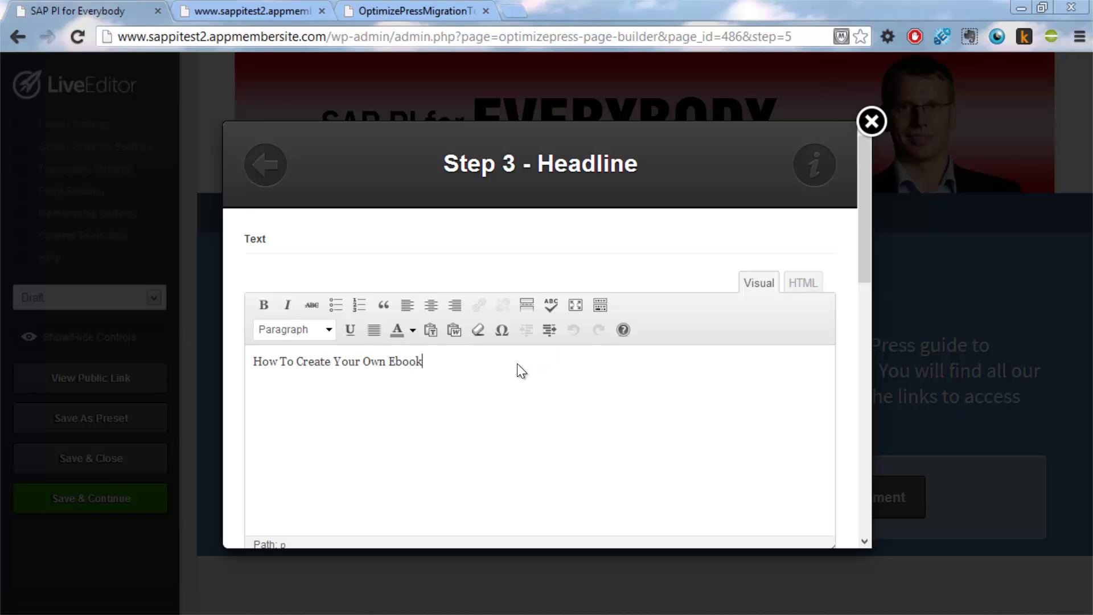
pyautogui.hotkey('ctrl', 'a')
pyautogui.press('BackSpace')
pyautogui.write('[TITL')
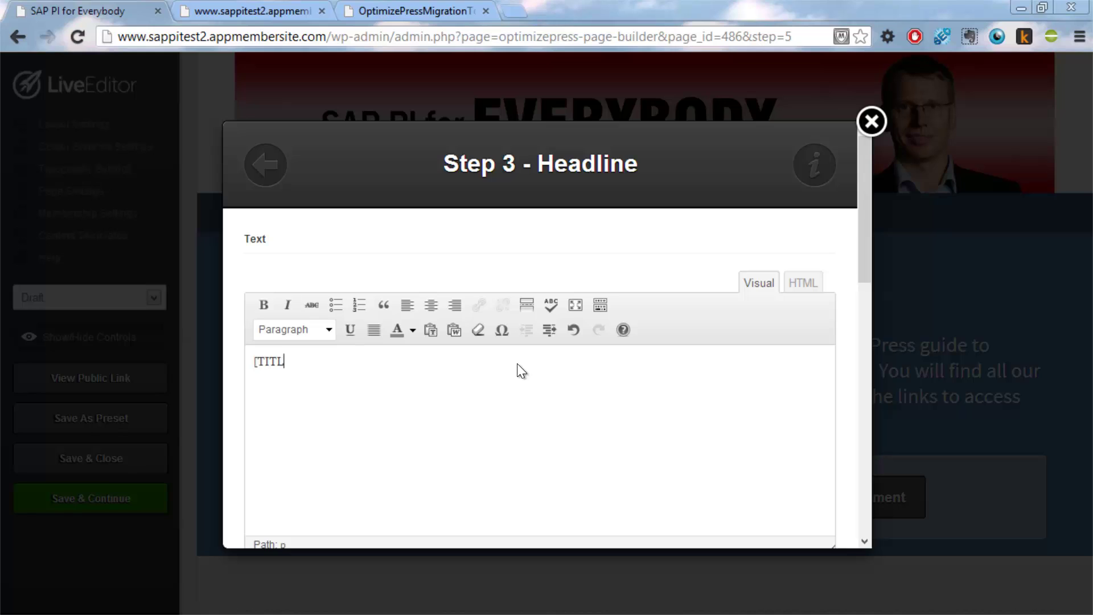
pyautogui.write('E]')
pyautogui.scroll(-5, 870, 381)
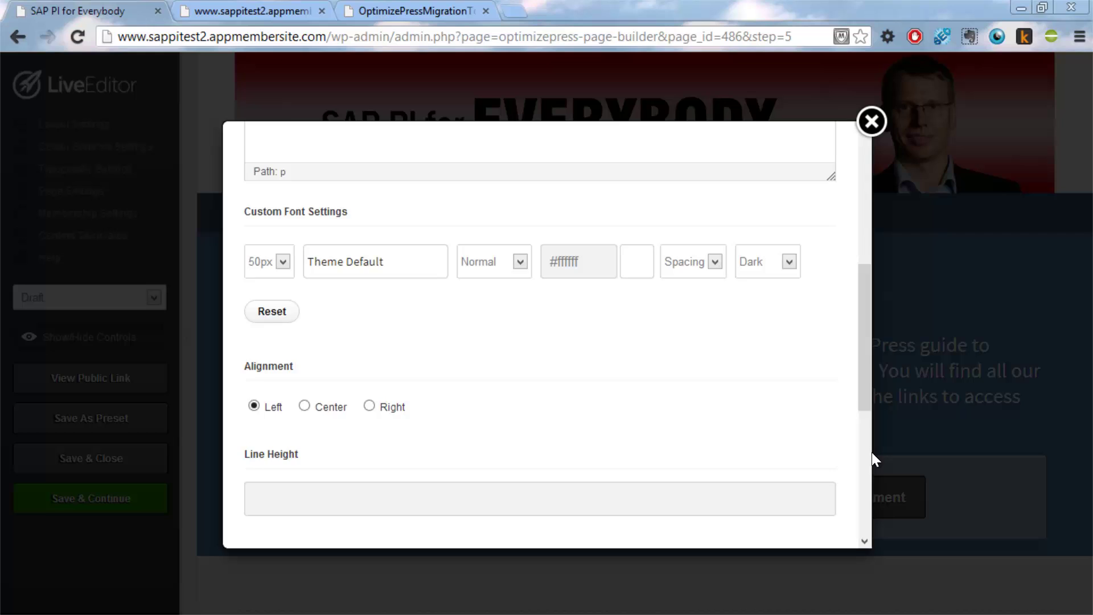
pyautogui.scroll(-5, 872, 451)
pyautogui.click(781, 520)
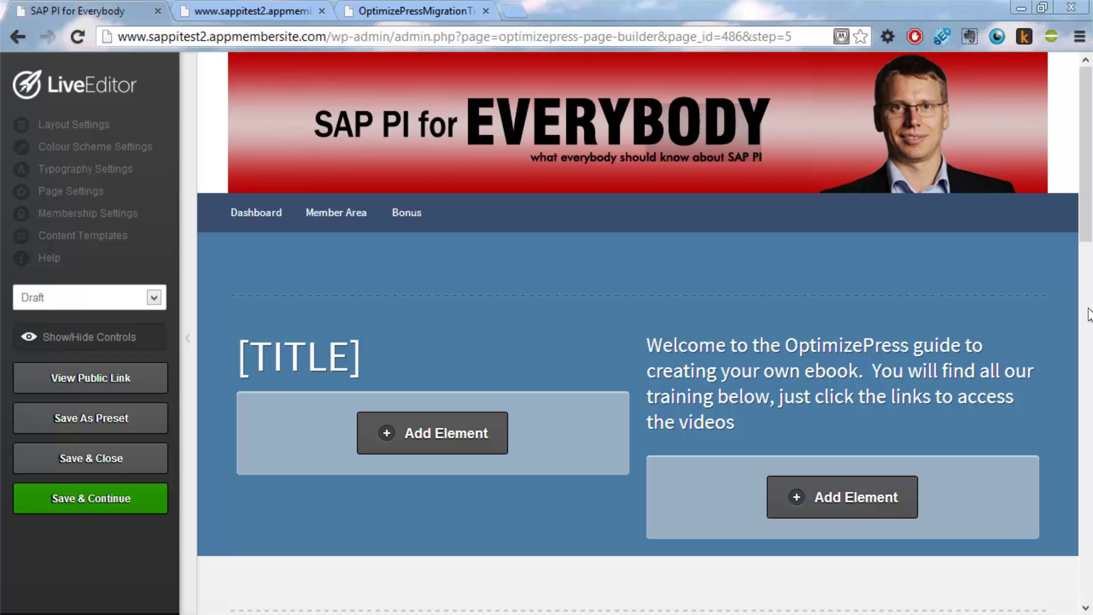
pyautogui.click(1089, 314)
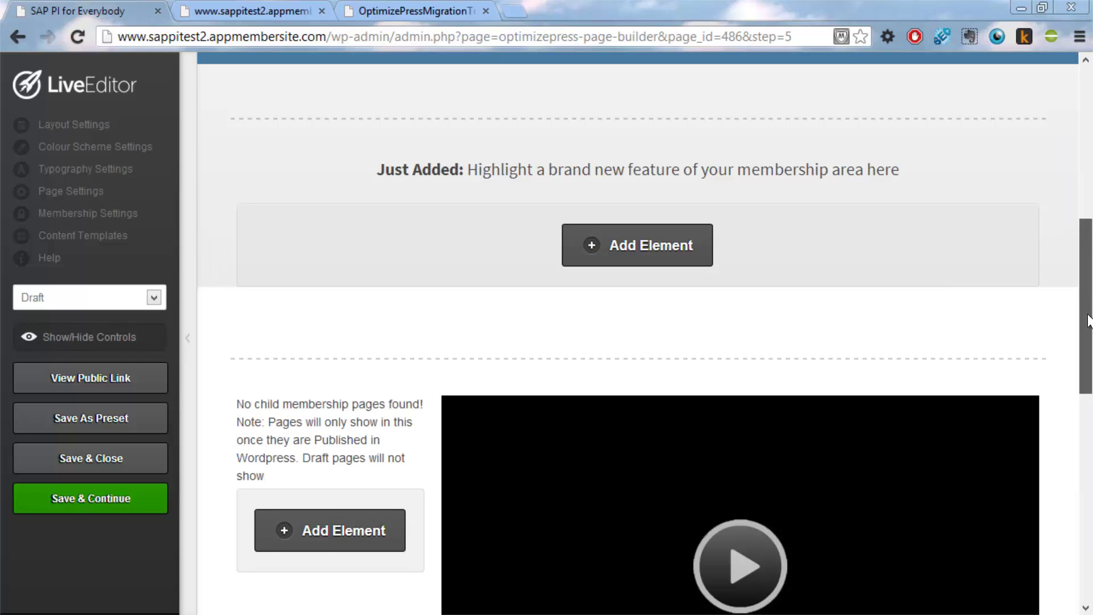
# Step: Replace all of the welcome text with the [CONTENT] placeholder and insert it
pyautogui.moveTo(1089, 315); pyautogui.dragTo(1048, 198)
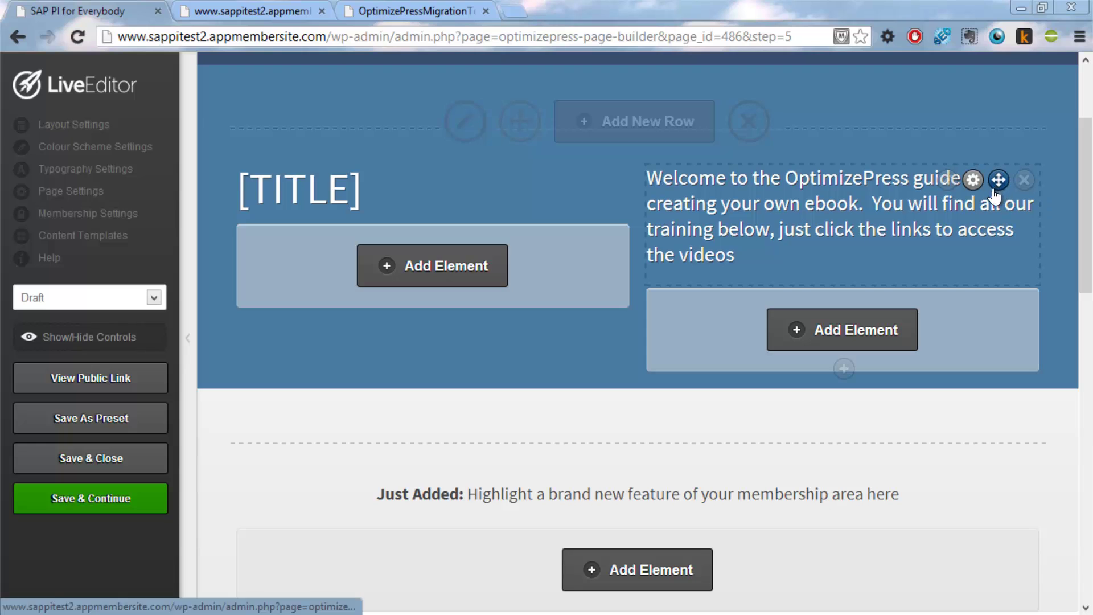
pyautogui.click(946, 181)
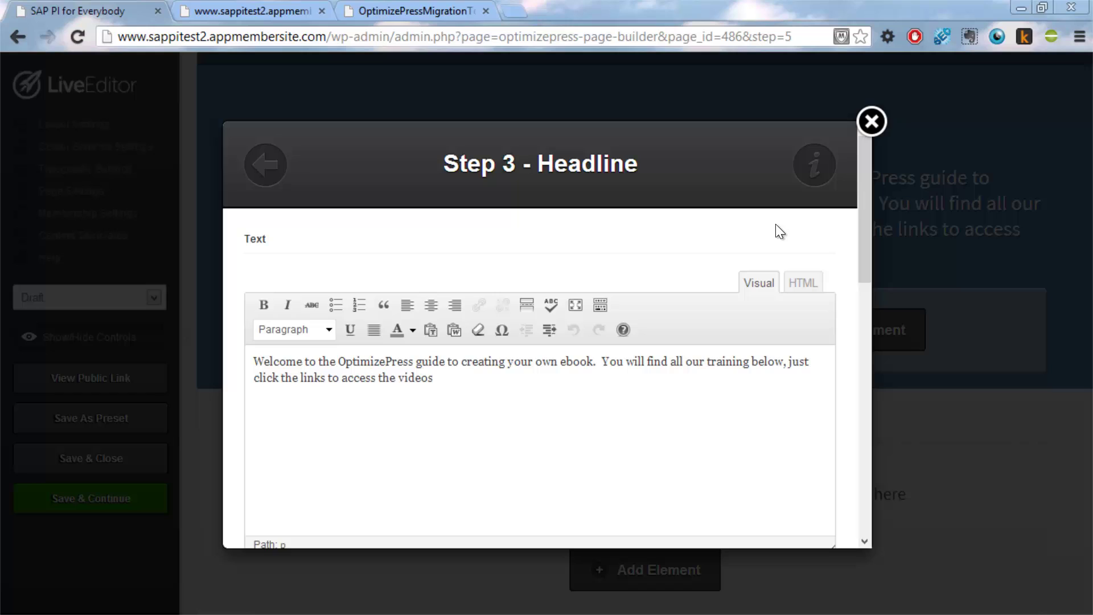
pyautogui.click(650, 443)
pyautogui.hotkey('ctrl', 'a')
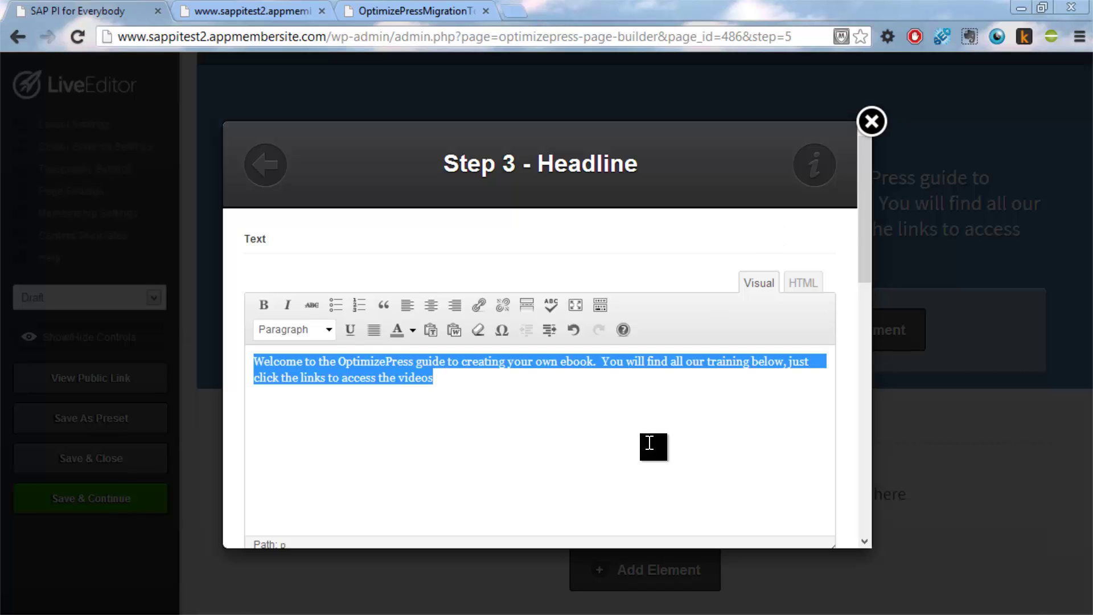
pyautogui.press('BackSpace')
pyautogui.write('[CONT')
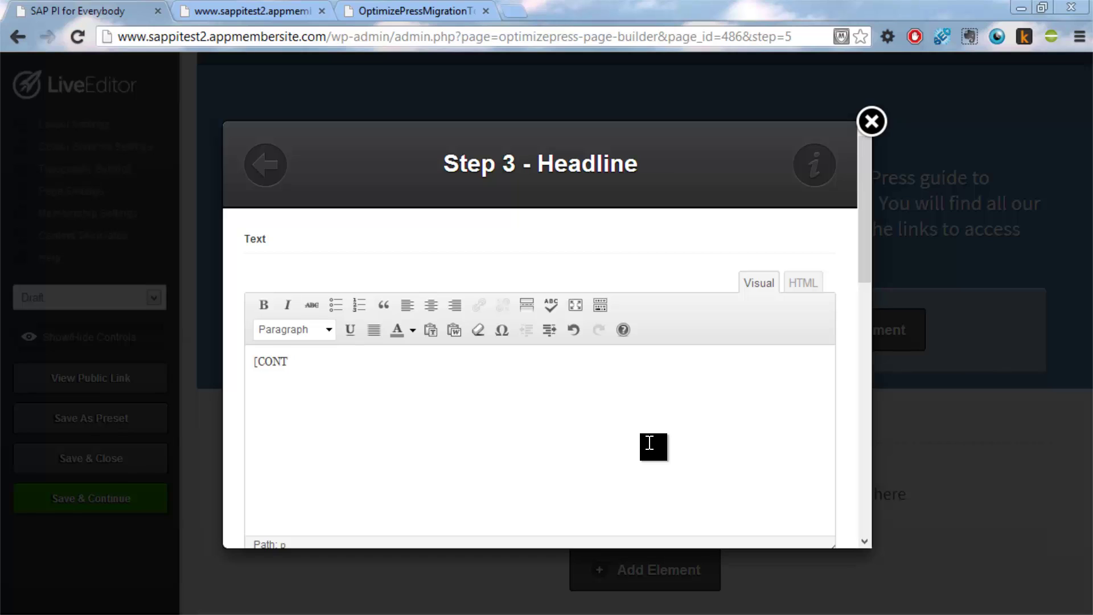
pyautogui.write('ENTo')
pyautogui.press('Menu')
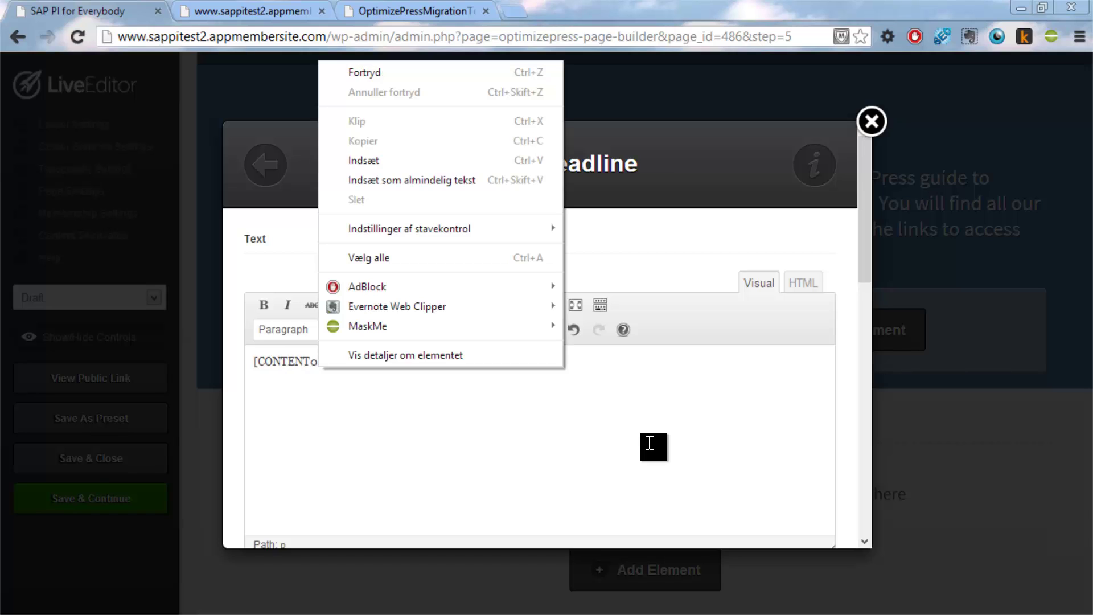
pyautogui.press('Escape')
pyautogui.press('BackSpace')
pyautogui.write(']')
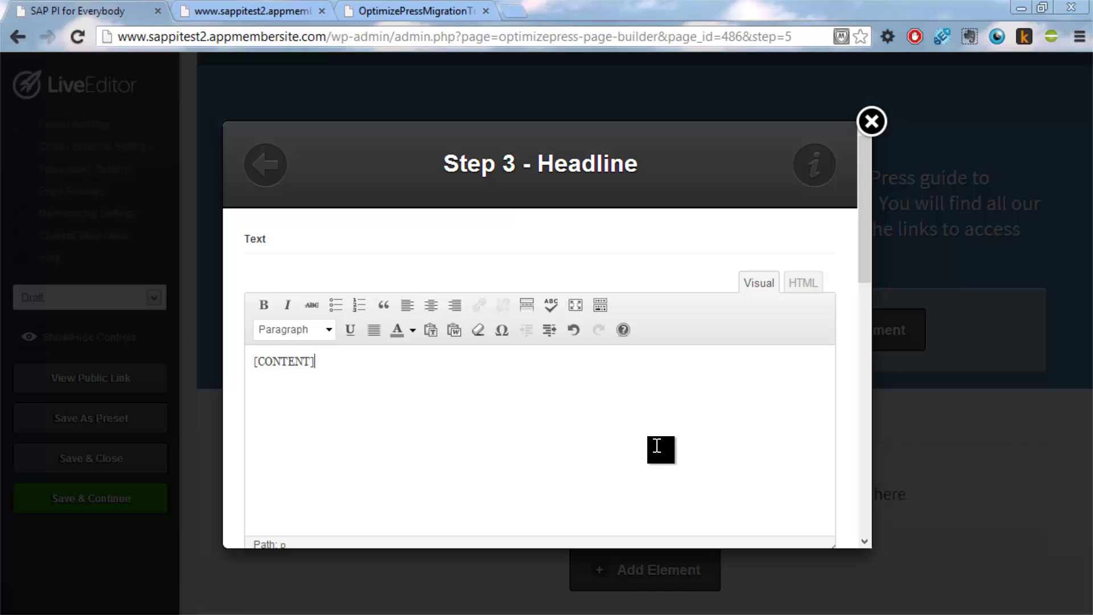
pyautogui.scroll(-10, 866, 445)
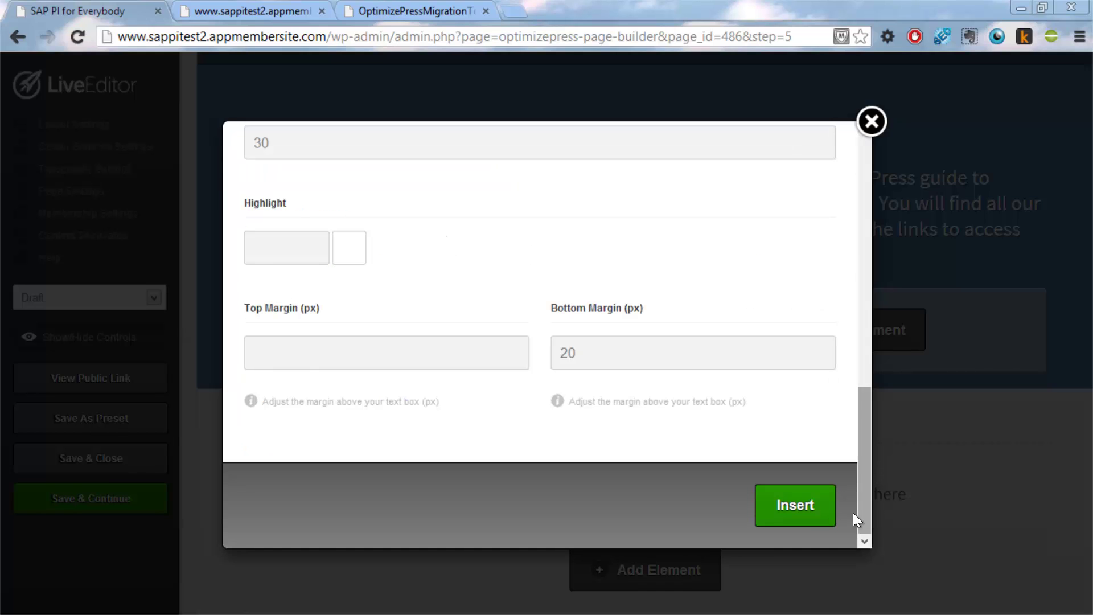
pyautogui.click(795, 505)
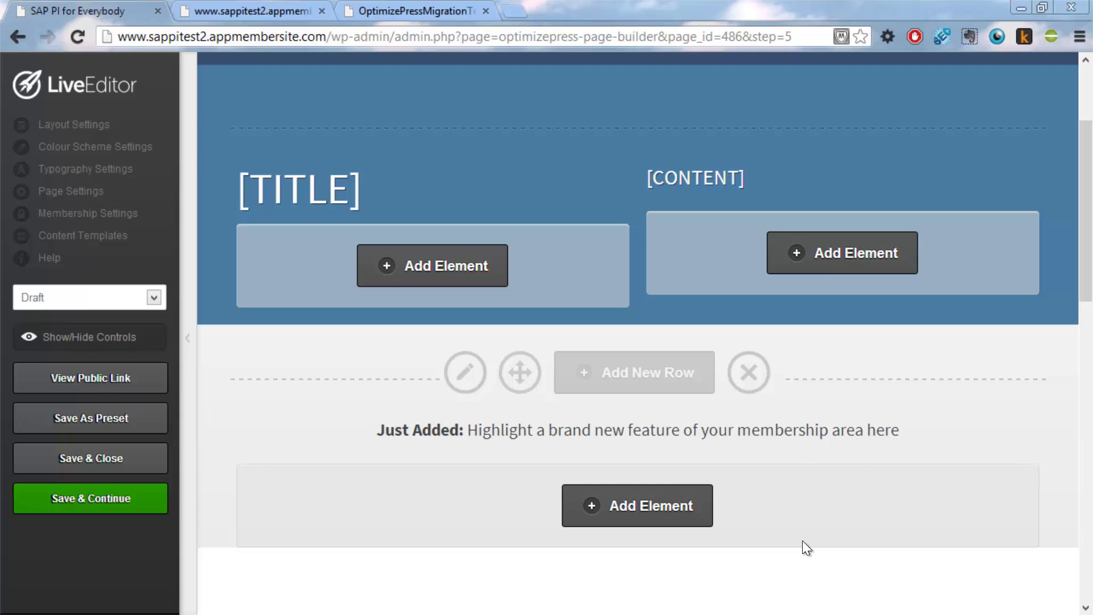
# Step: Delete the 'Just Added' headline element and confirm the removal
pyautogui.moveTo(759, 455)
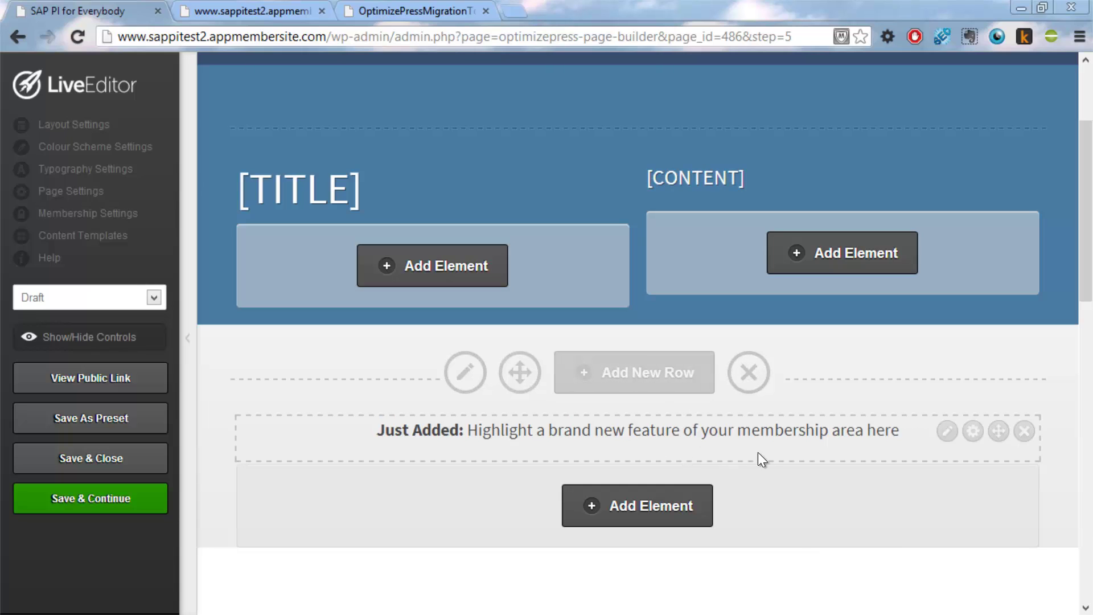
pyautogui.click(1017, 433)
pyautogui.press('Return')
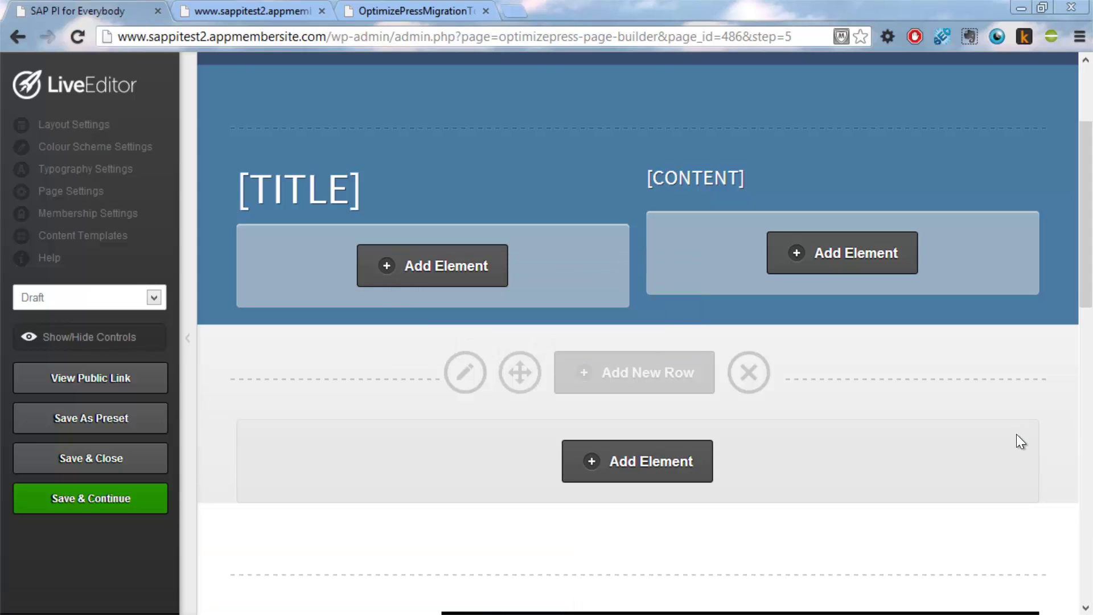
pyautogui.click(1088, 361)
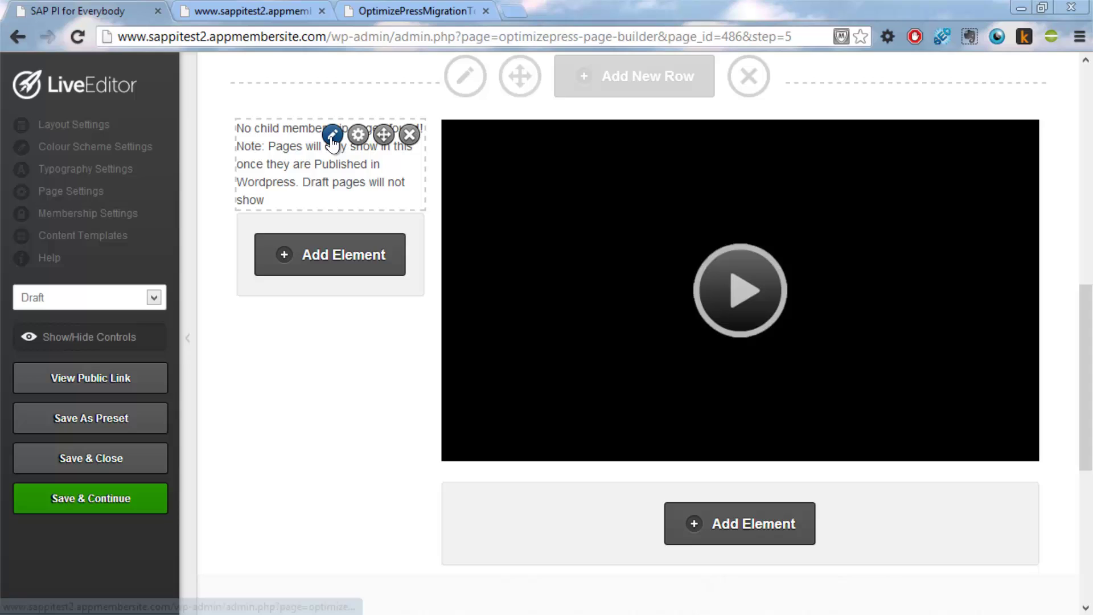
# Step: Set the navigation sidebar to show Content, ordered alphabetically
pyautogui.click(332, 135)
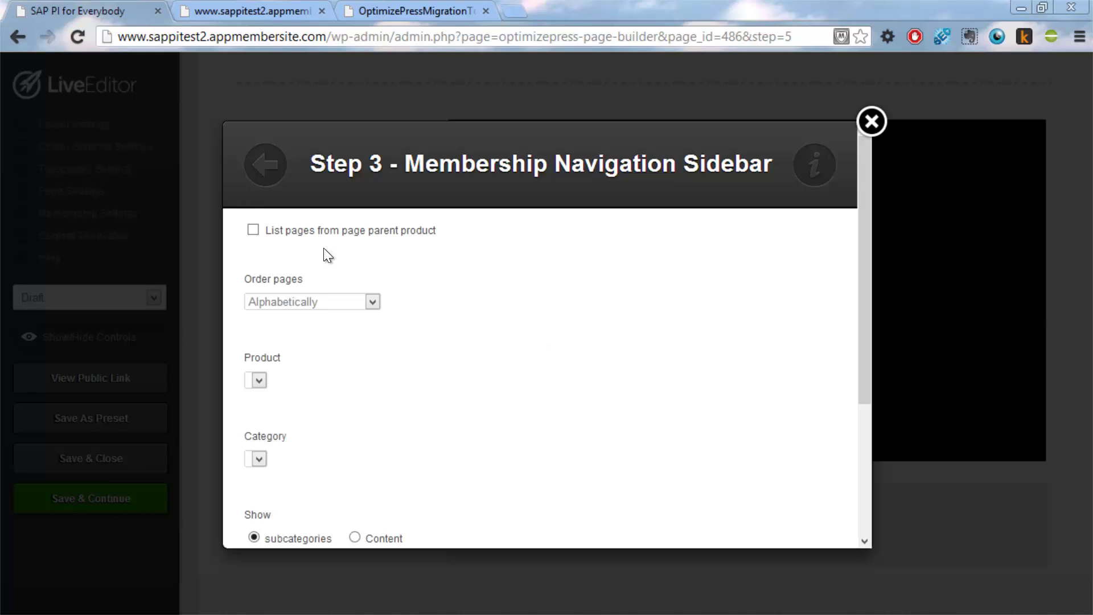
pyautogui.click(257, 231)
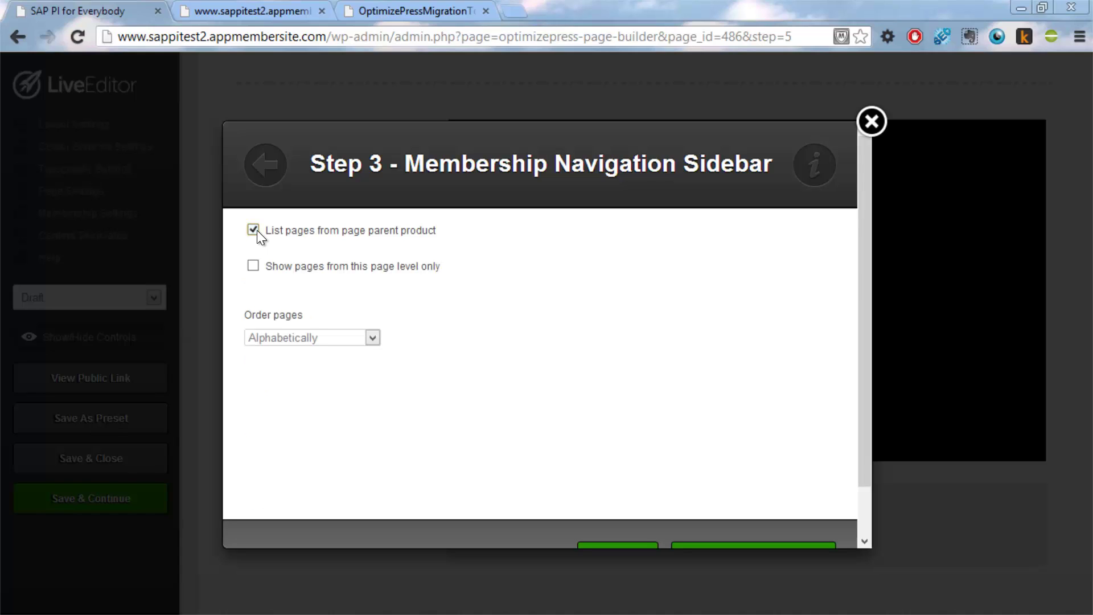
pyautogui.click(256, 231)
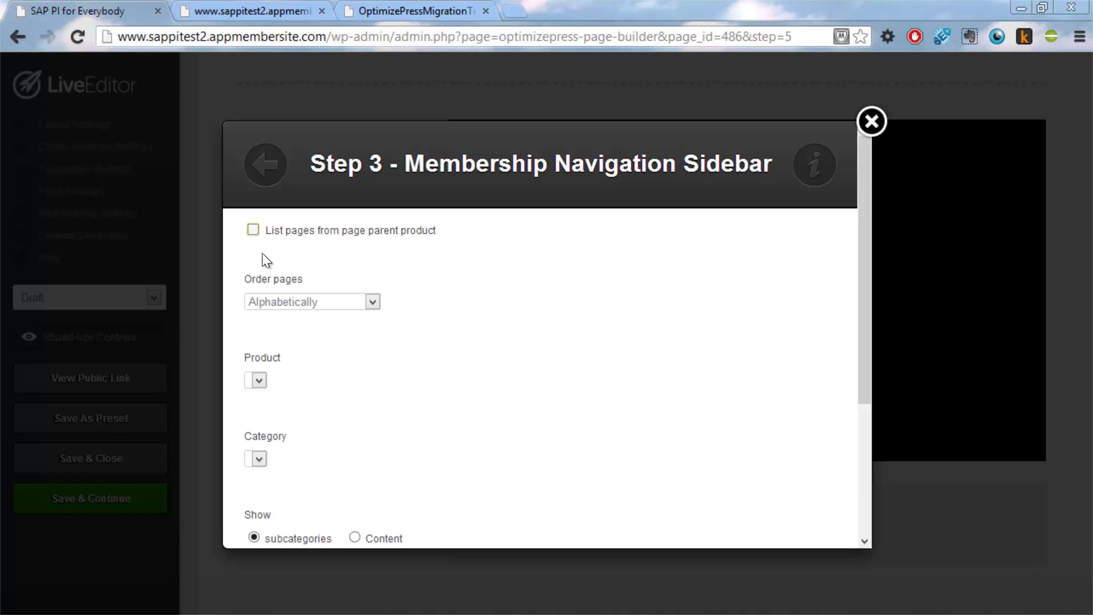
pyautogui.click(308, 302)
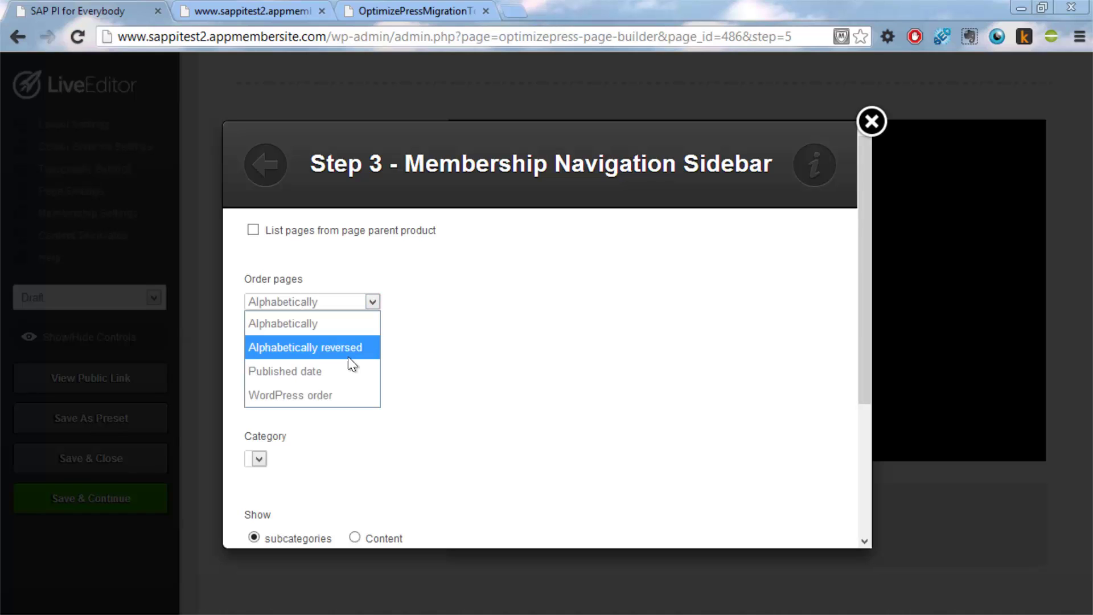
pyautogui.click(311, 332)
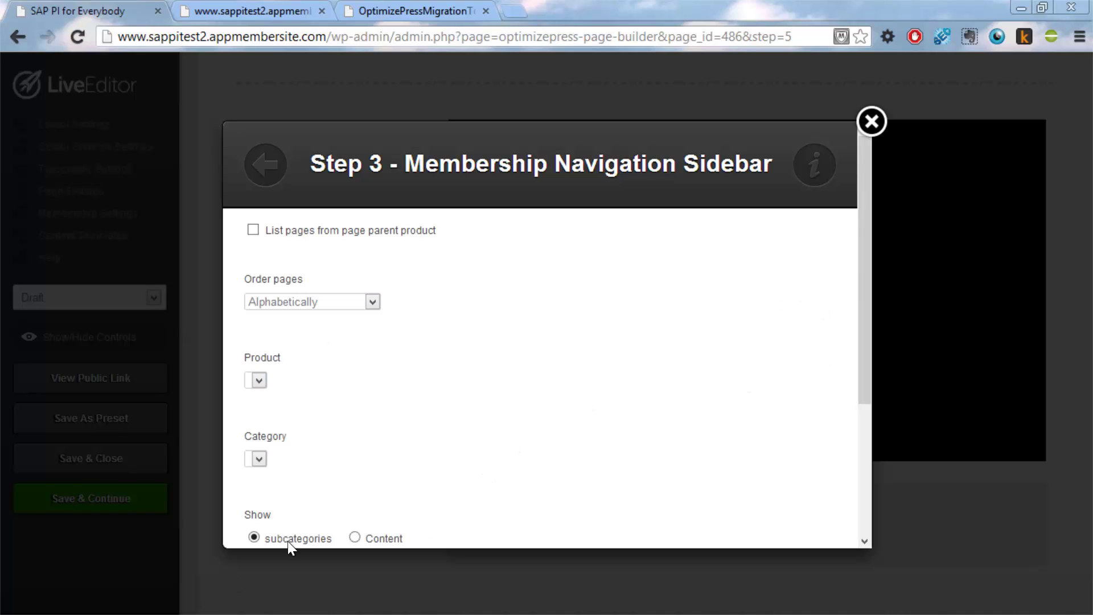
pyautogui.click(364, 538)
pyautogui.moveTo(866, 392); pyautogui.dragTo(867, 537)
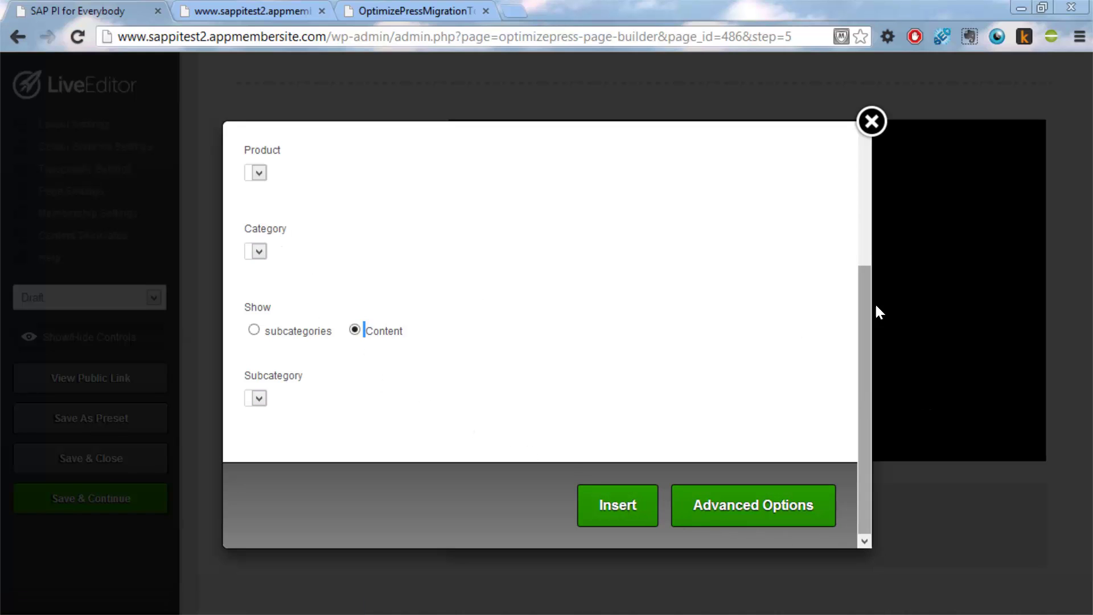
# Step: Leave listing from parent product off and insert the updated navigation sidebar
pyautogui.scroll(4, 876, 285)
pyautogui.scroll(-1, 871, 292)
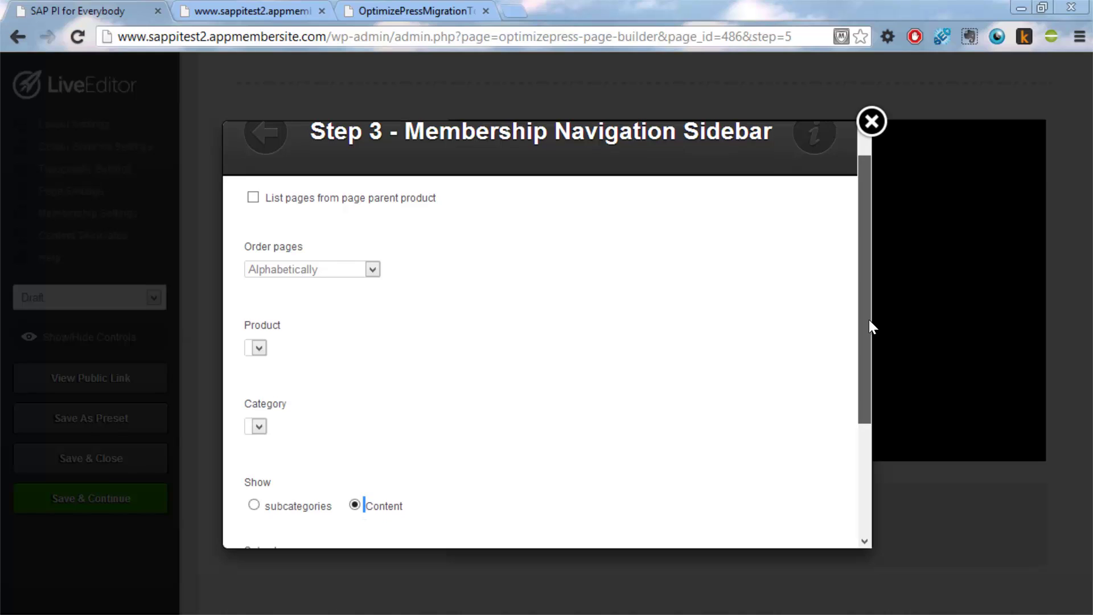
pyautogui.scroll(-3, 869, 322)
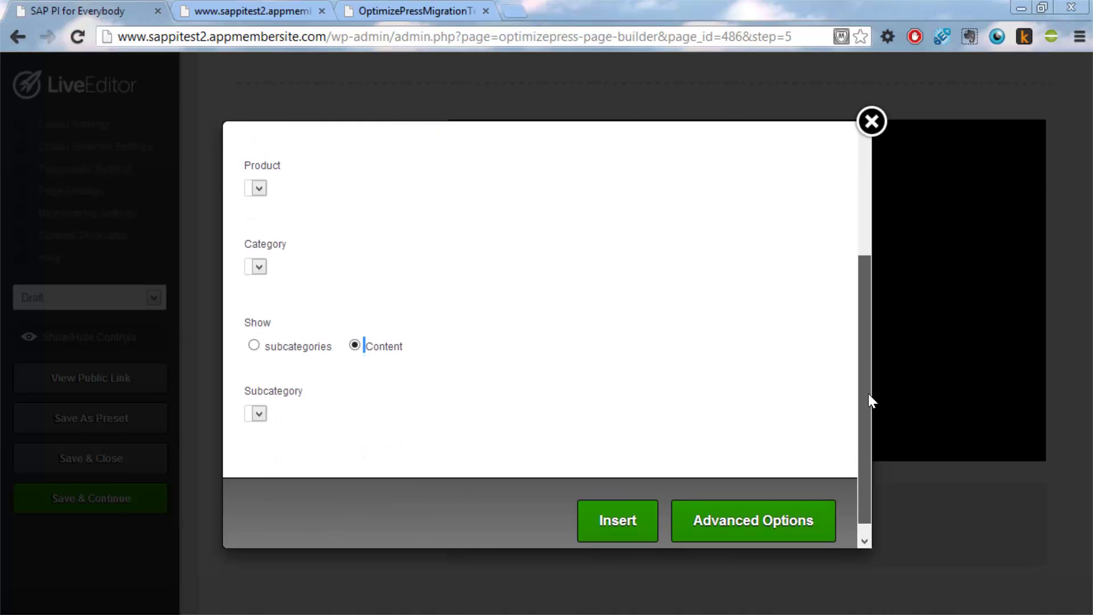
pyautogui.scroll(3, 853, 302)
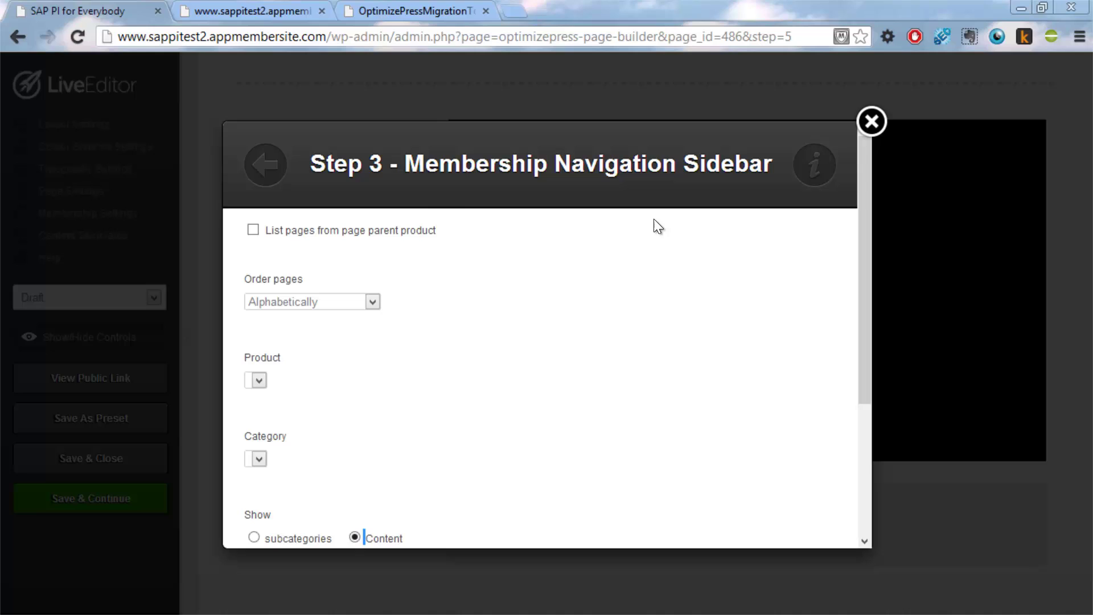
pyautogui.click(258, 231)
pyautogui.click(258, 231)
pyautogui.scroll(-5, 859, 495)
pyautogui.click(617, 517)
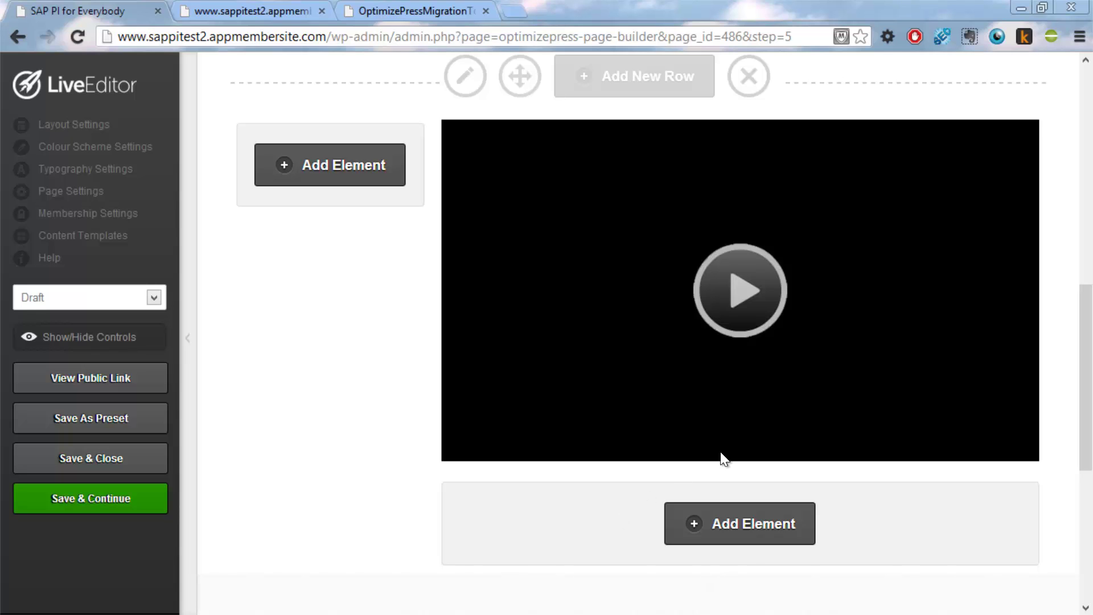
# Step: Set the Latest Training listing to show page children only, ordered alphabetically
pyautogui.moveTo(1087, 336); pyautogui.dragTo(1080, 475)
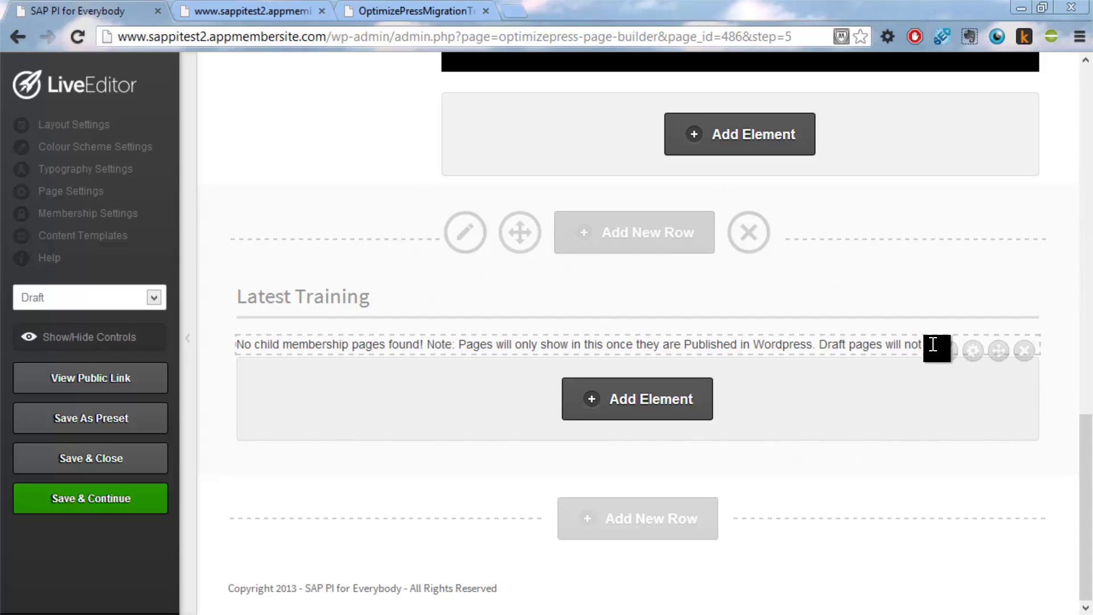
pyautogui.click(947, 358)
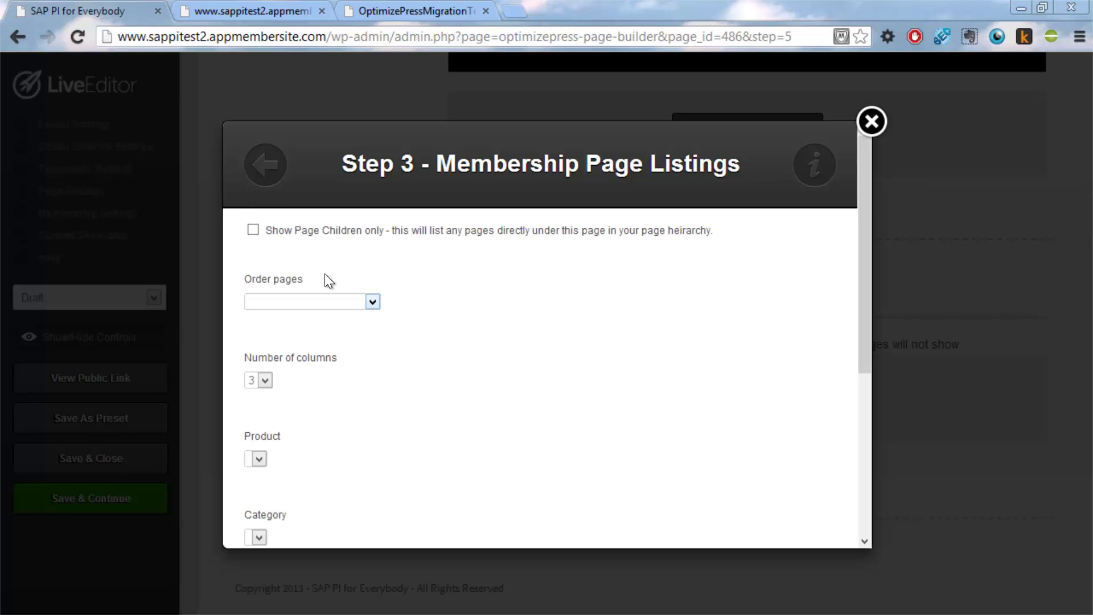
pyautogui.click(254, 229)
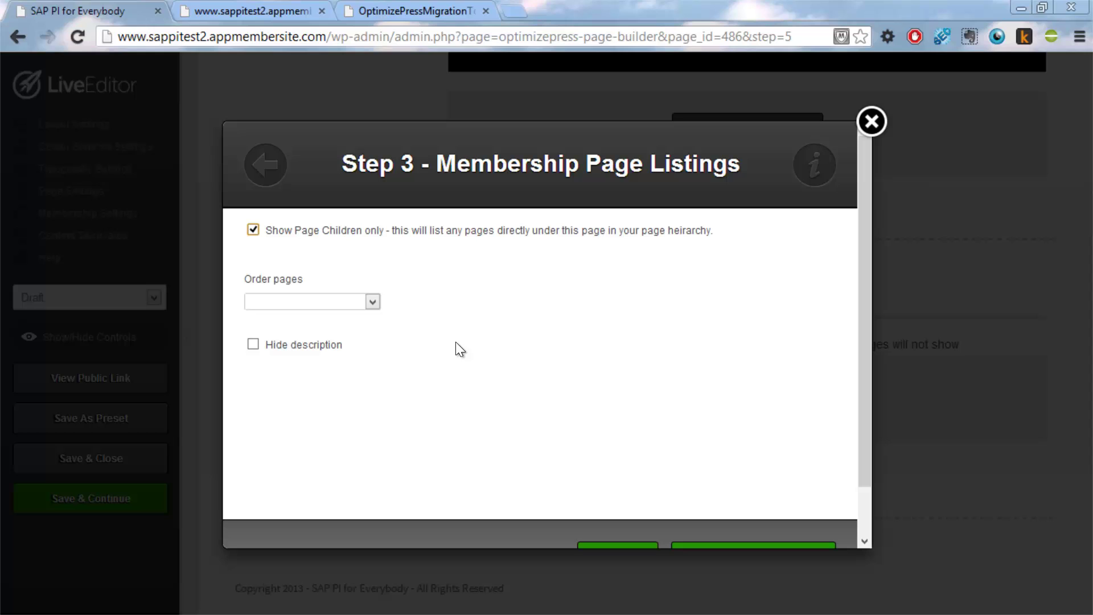
pyautogui.click(374, 301)
pyautogui.click(353, 320)
pyautogui.scroll(-1, 865, 517)
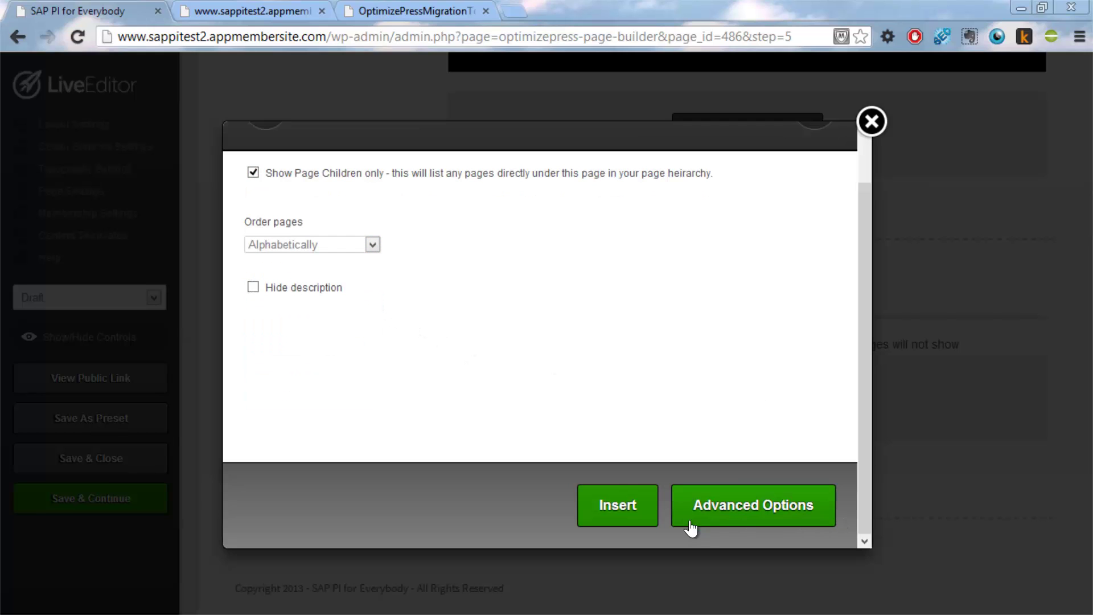
pyautogui.click(627, 505)
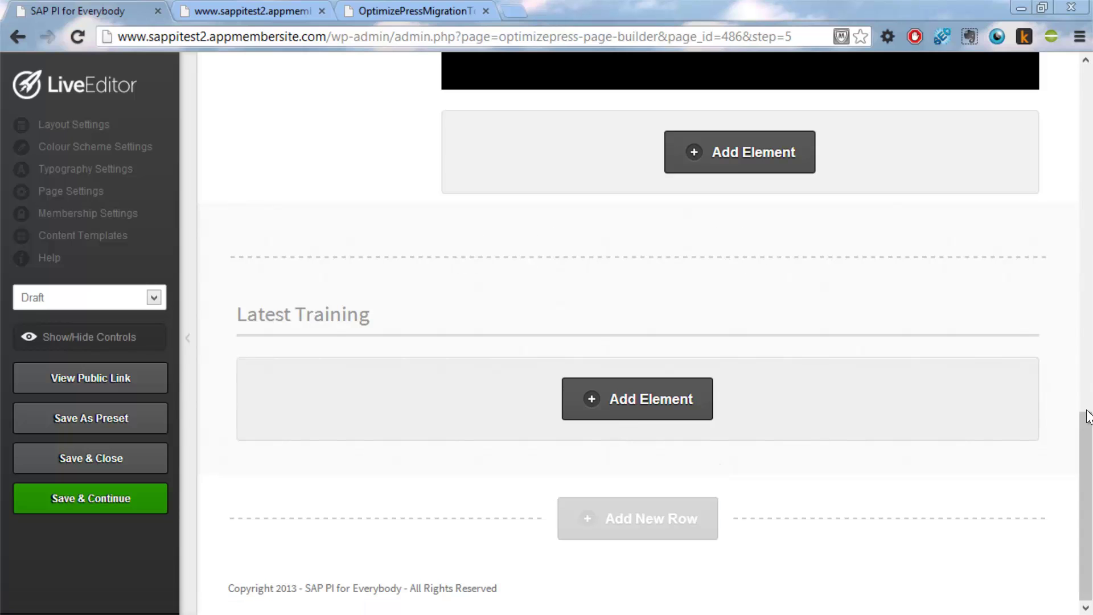
pyautogui.scroll(10, 1070, 313)
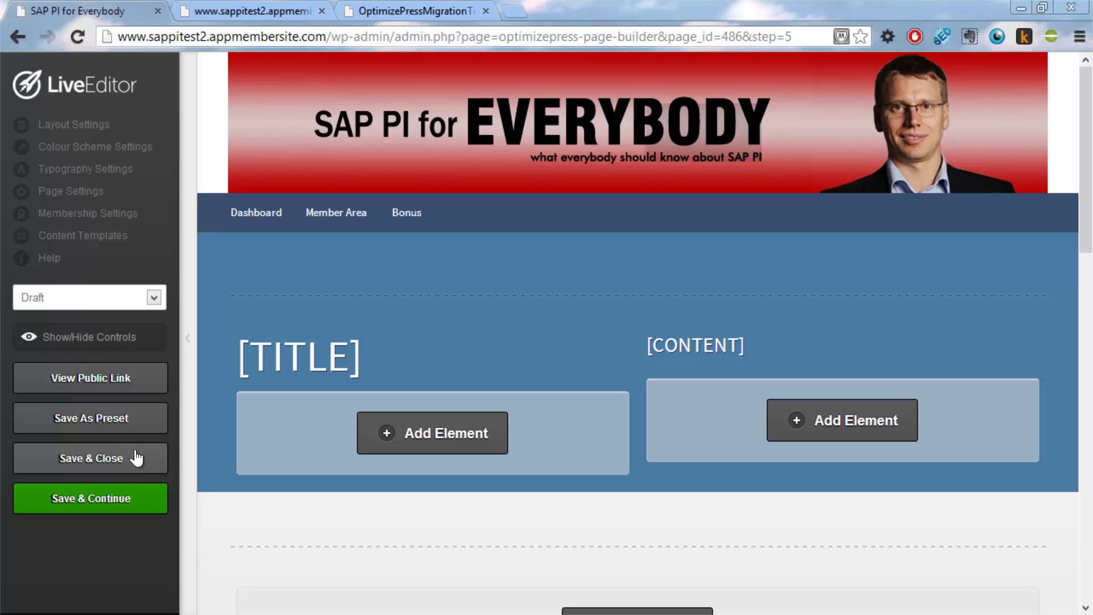
# Step: Save the lesson template with Save & Close, dismissing the Saved alerts
pyautogui.click(136, 450)
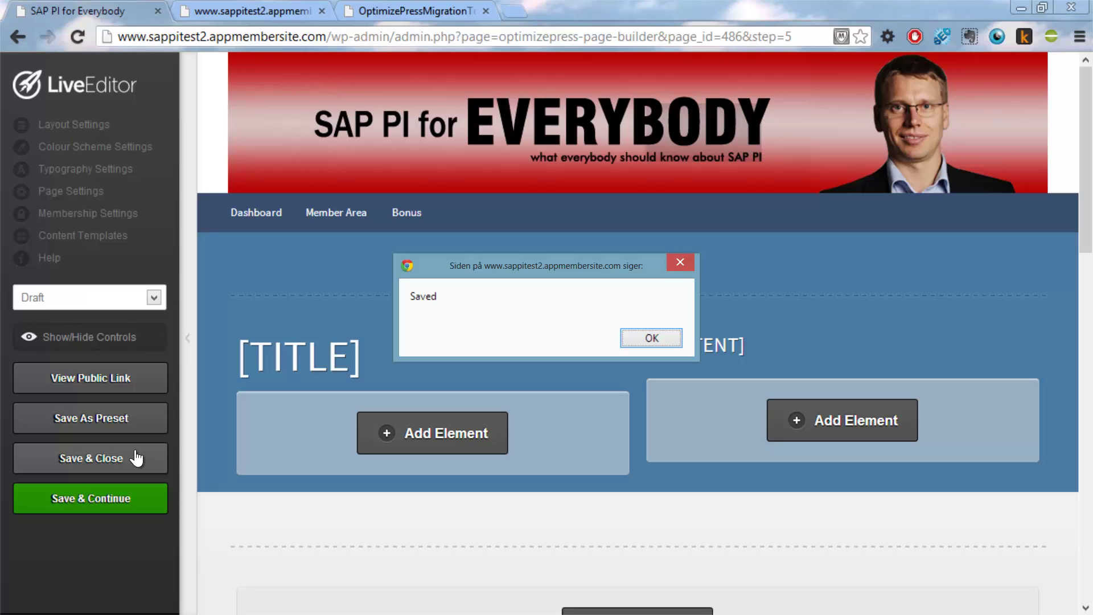
pyautogui.press('Return')
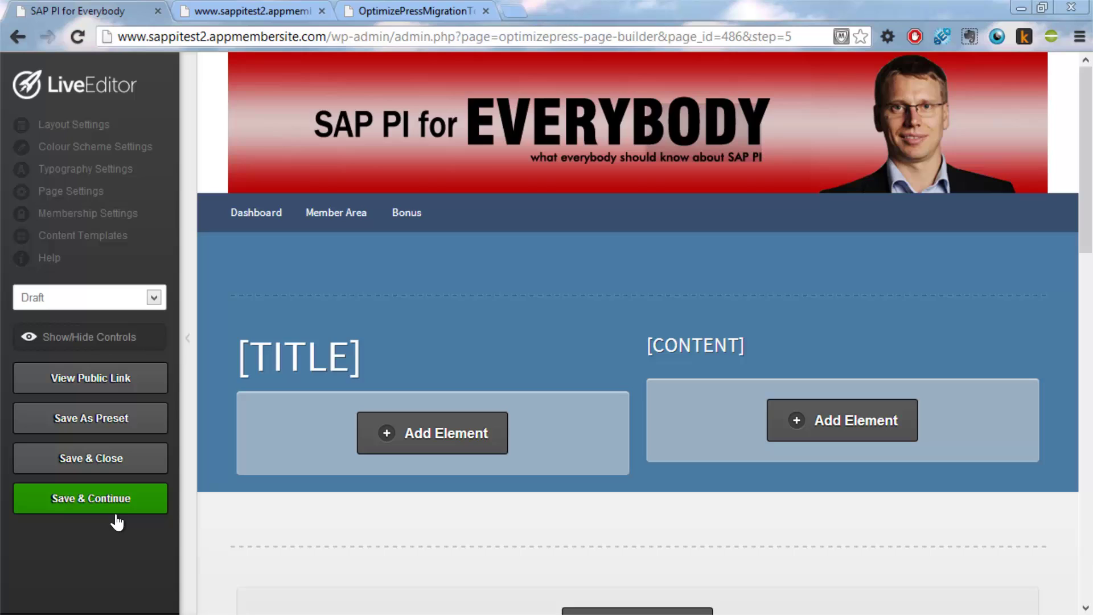
pyautogui.click(135, 453)
pyautogui.press('Return')
pyautogui.moveTo(352, 276)
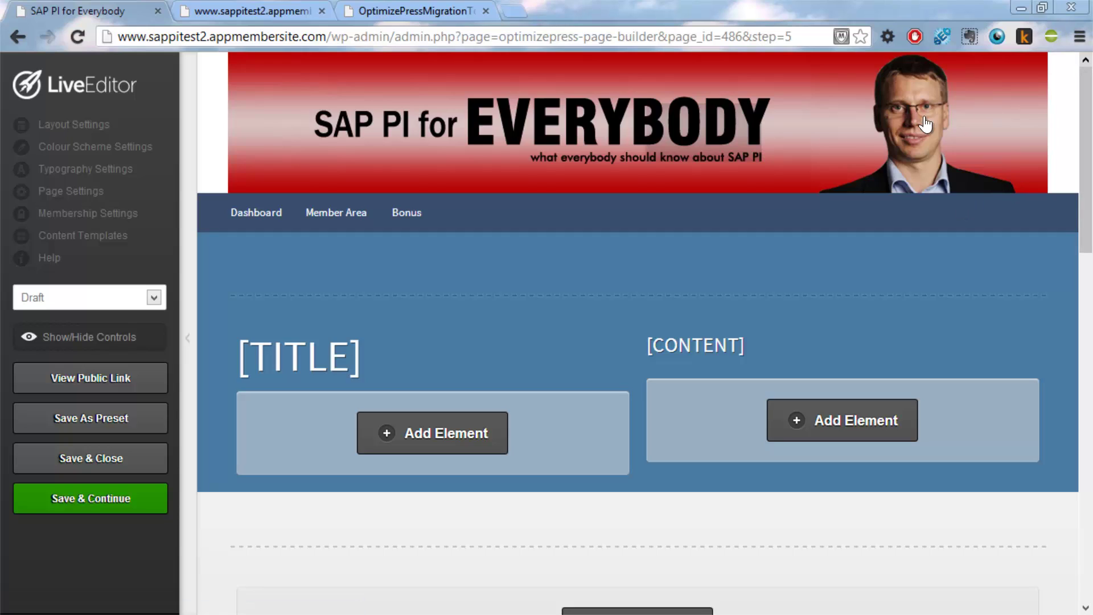
pyautogui.click(89, 466)
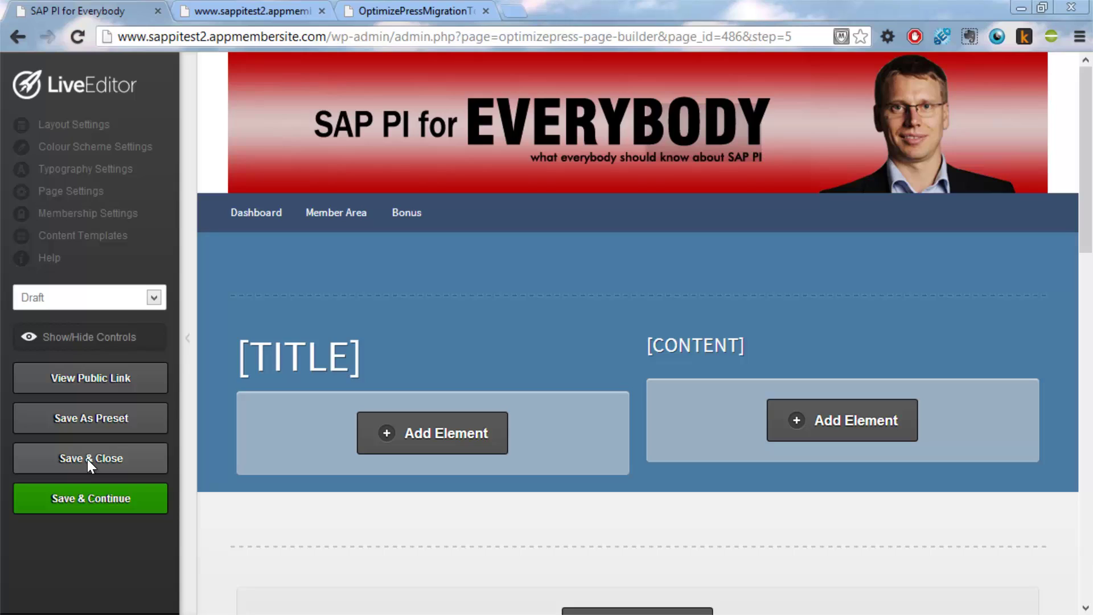
pyautogui.press('Return')
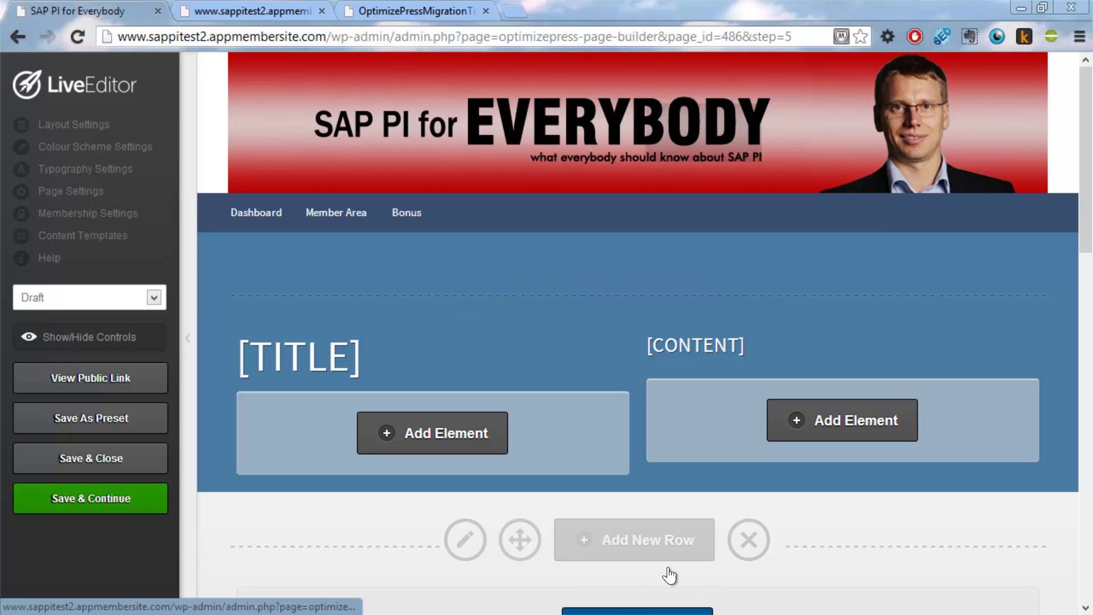
# Step: Check Layout Settings, then shorten the URL to /wp-admin/ to load the dashboard
pyautogui.hotkey('ctrl', '-')
pyautogui.hotkey('ctrl', '-')
pyautogui.hotkey('ctrl', '-')
pyautogui.hotkey('ctrl', '-')
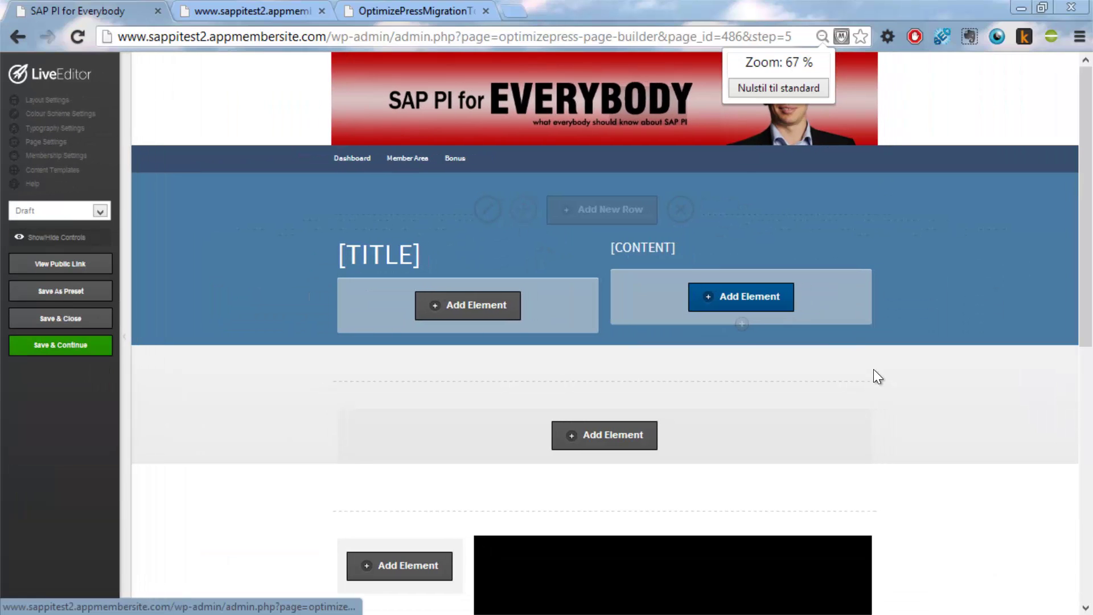
pyautogui.click(786, 96)
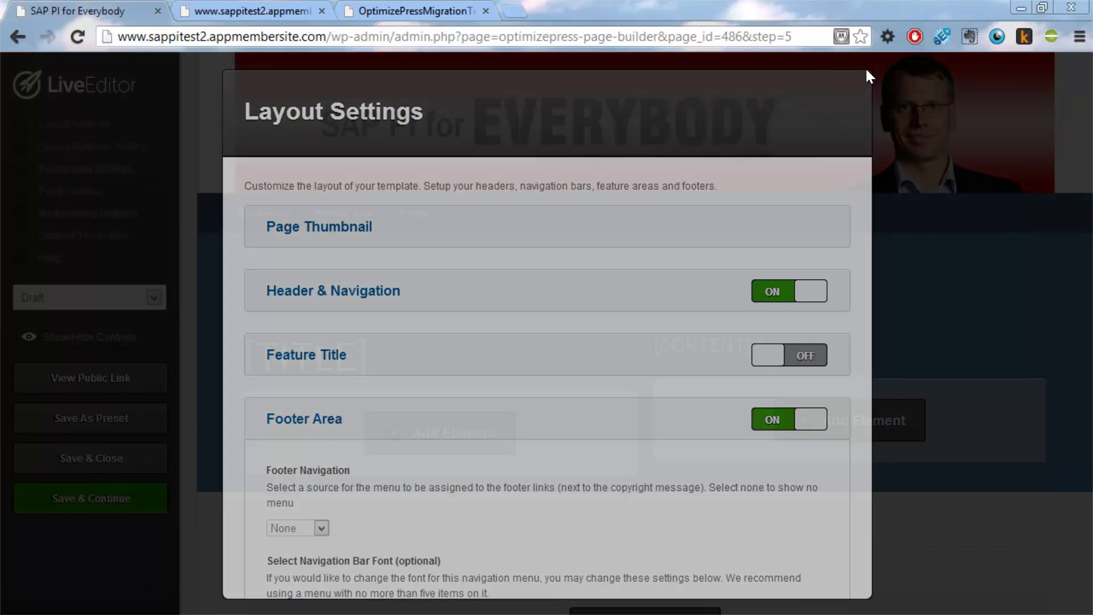
pyautogui.click(867, 72)
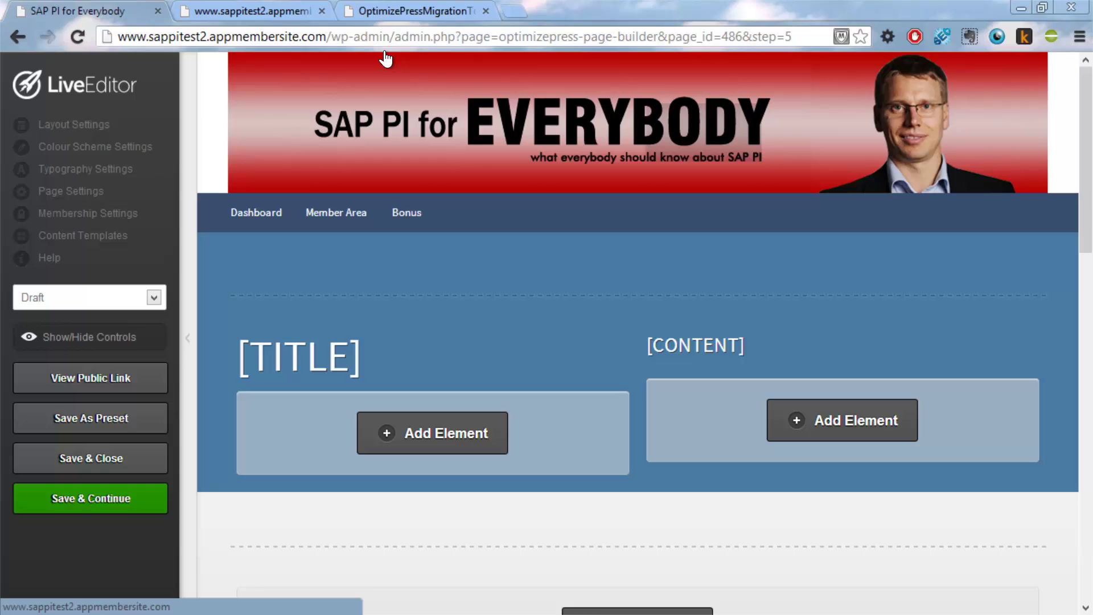
pyautogui.moveTo(396, 36); pyautogui.dragTo(795, 37)
pyautogui.press('BackSpace')
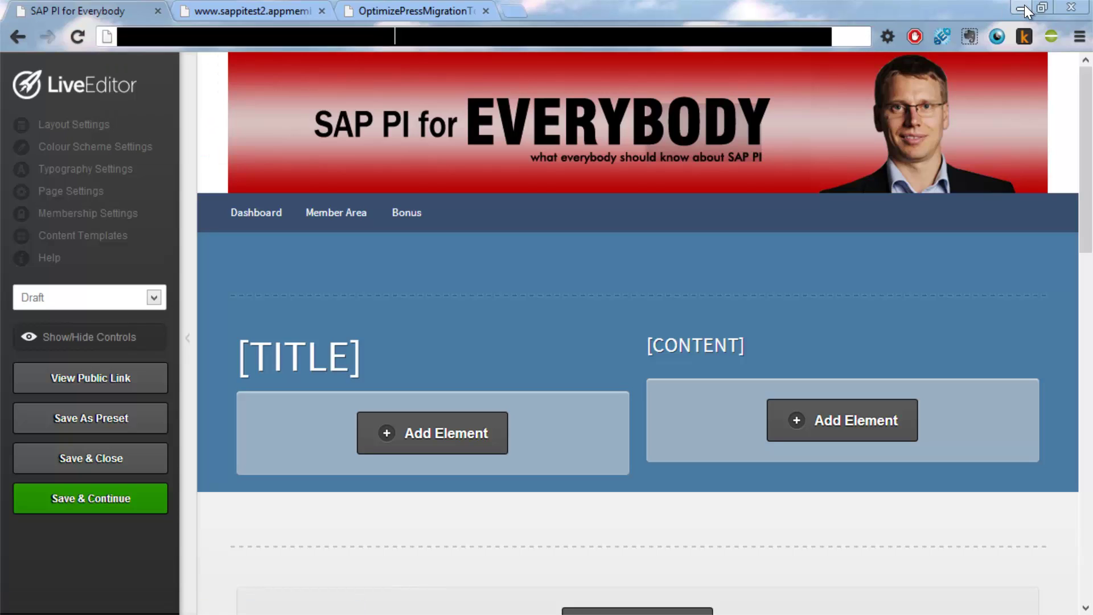
pyautogui.press('Return')
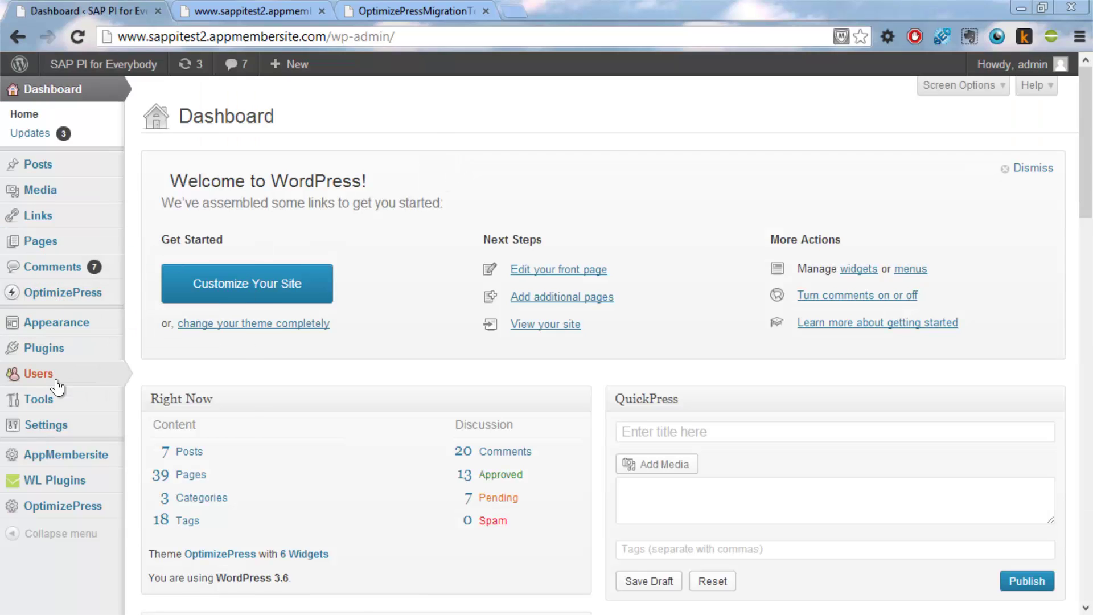
# Step: In OptimizedMigrate, choose Membership content template 11 as the conversion template
pyautogui.moveTo(102, 435)
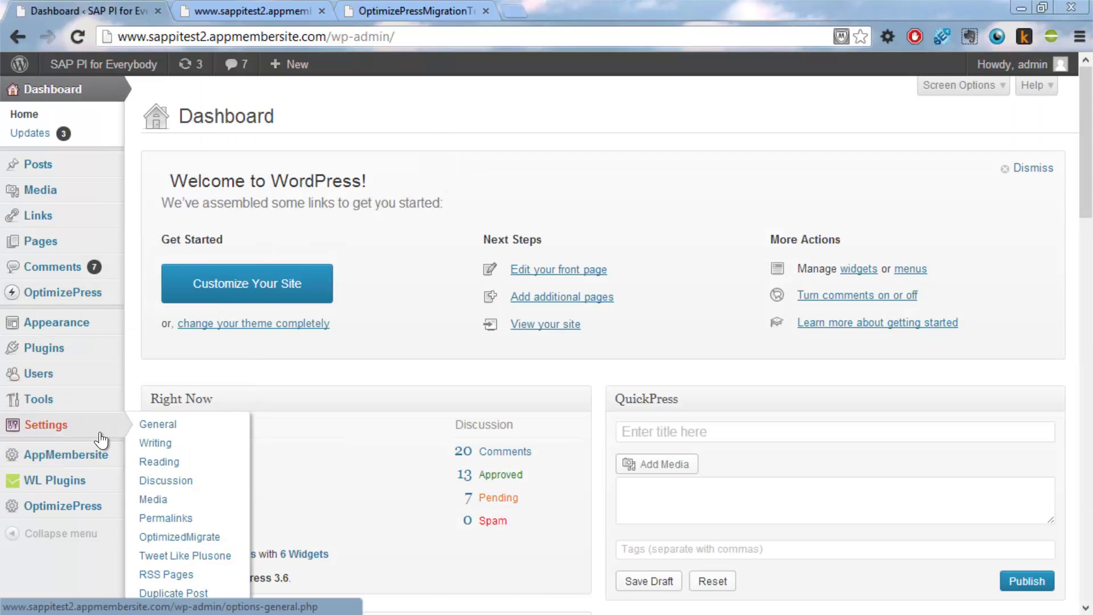
pyautogui.click(216, 543)
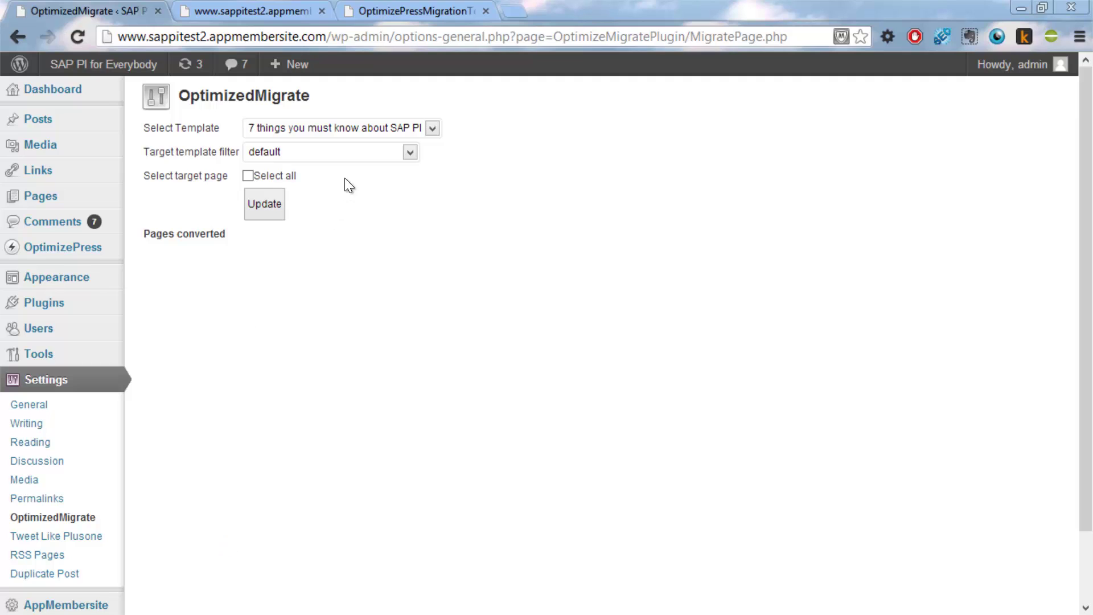
pyautogui.click(353, 132)
pyautogui.moveTo(431, 205); pyautogui.dragTo(423, 385)
pyautogui.scroll(-3, 420, 394)
pyautogui.click(371, 291)
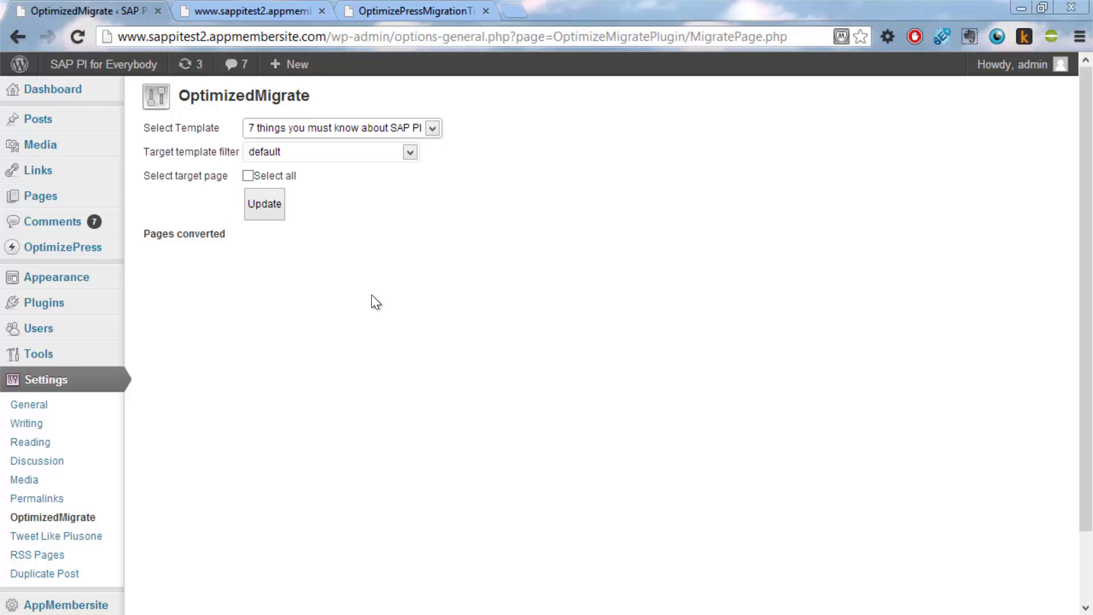
# Step: Filter by members-style1-contentUS.php and convert all eight matching video pages
pyautogui.click(363, 150)
pyautogui.click(380, 230)
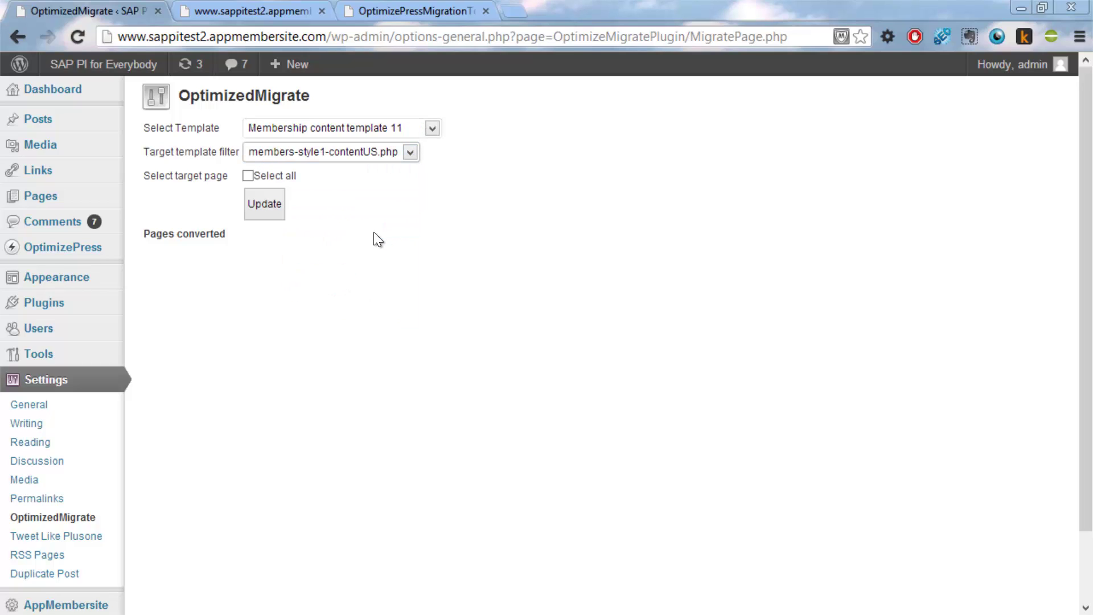
pyautogui.click(270, 205)
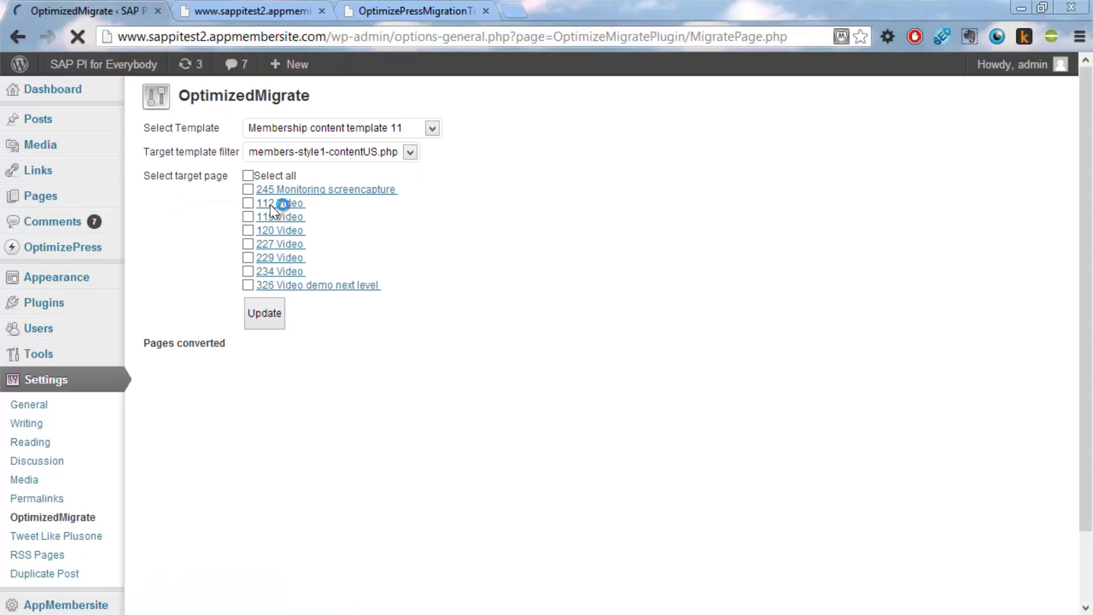
pyautogui.click(247, 176)
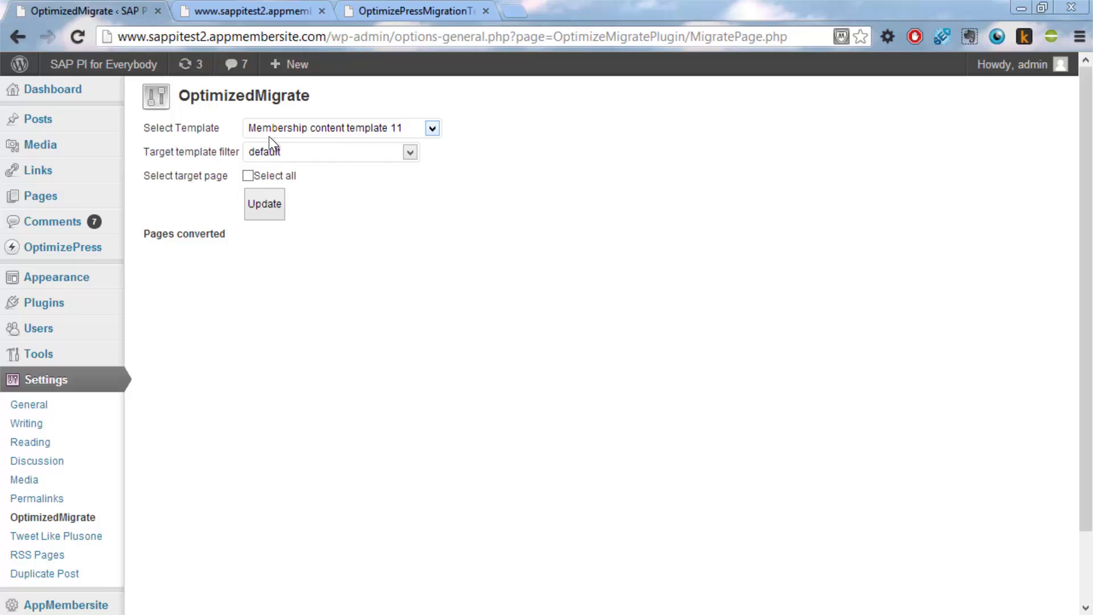
pyautogui.click(271, 152)
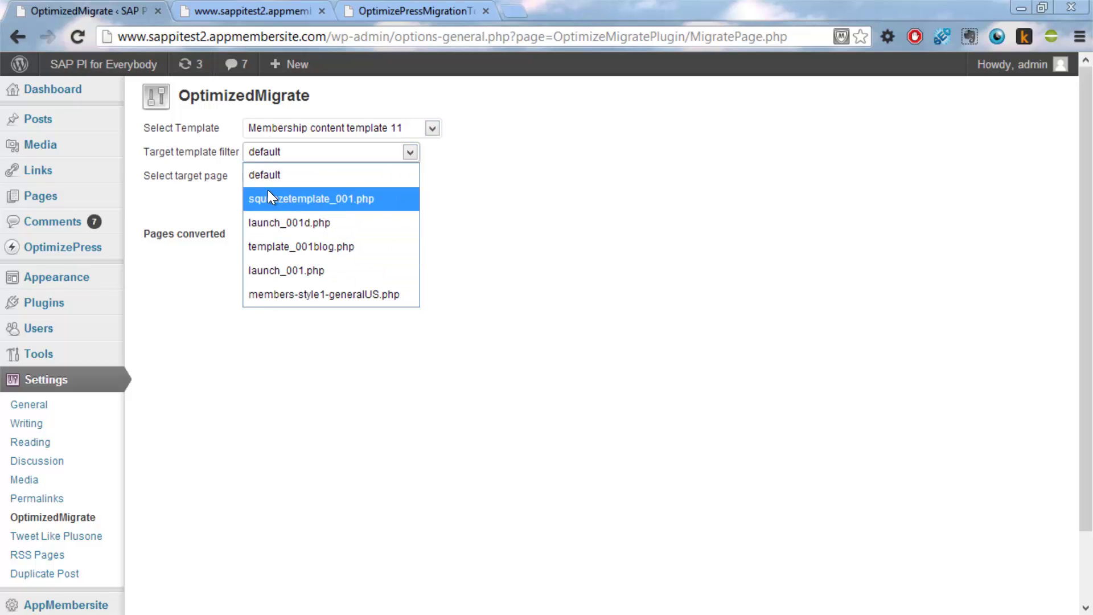
pyautogui.click(254, 172)
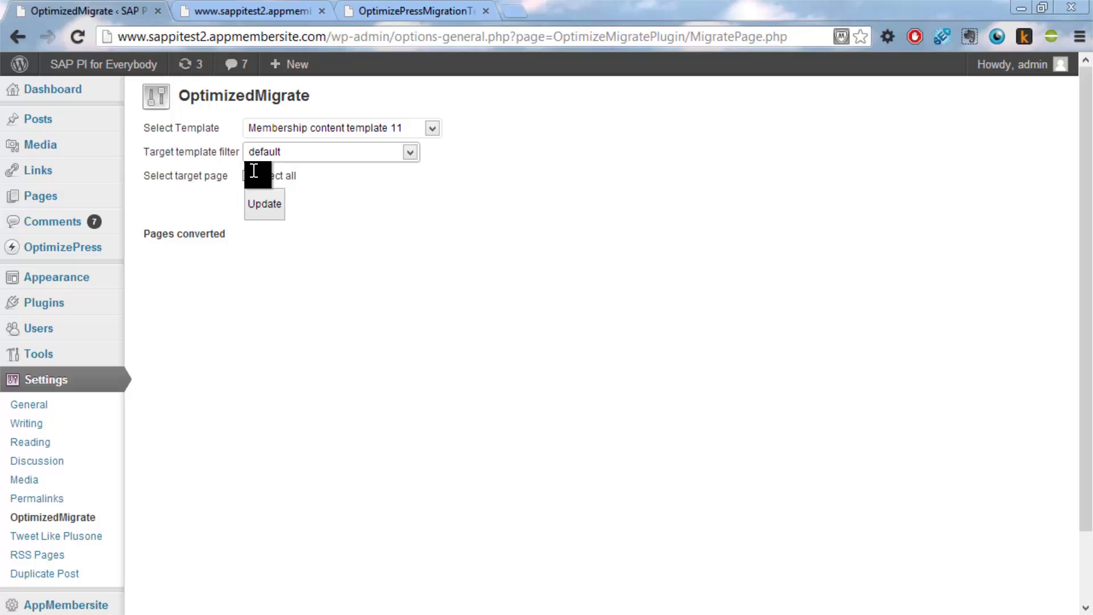
pyautogui.click(238, 17)
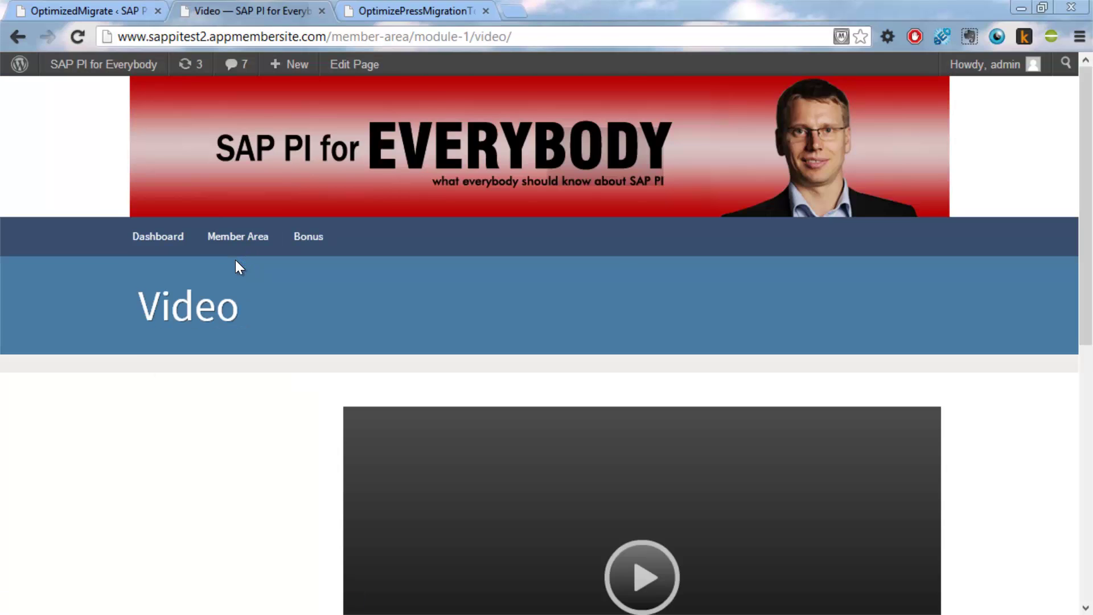
# Step: Play the converted Module 1 video, then go to the Member Area module list
pyautogui.scroll(-8, 236, 260)
pyautogui.scroll(4, 723, 286)
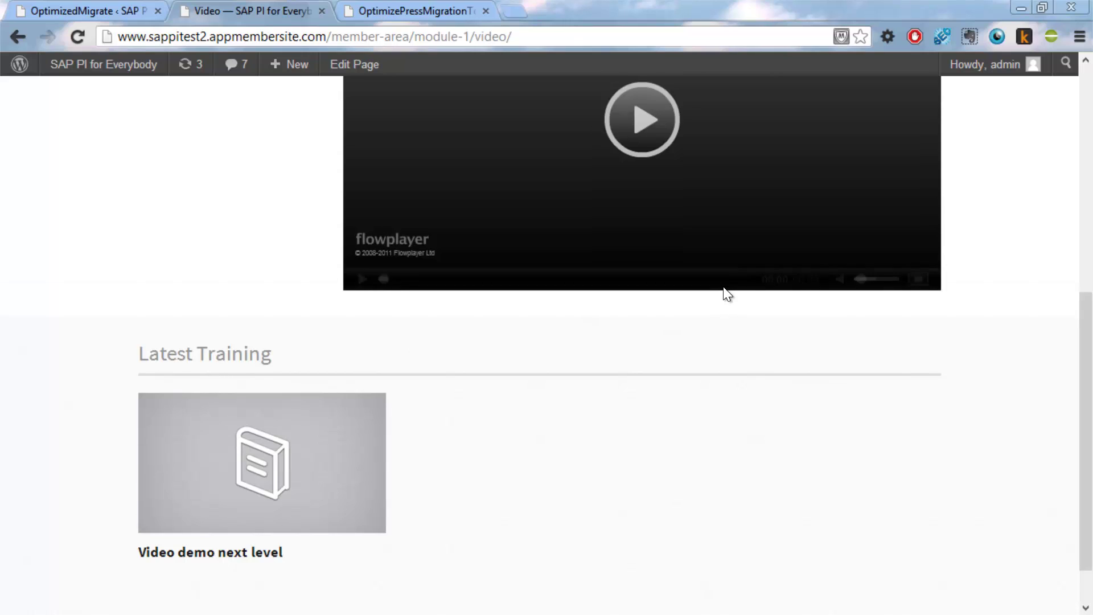
pyautogui.scroll(1, 723, 288)
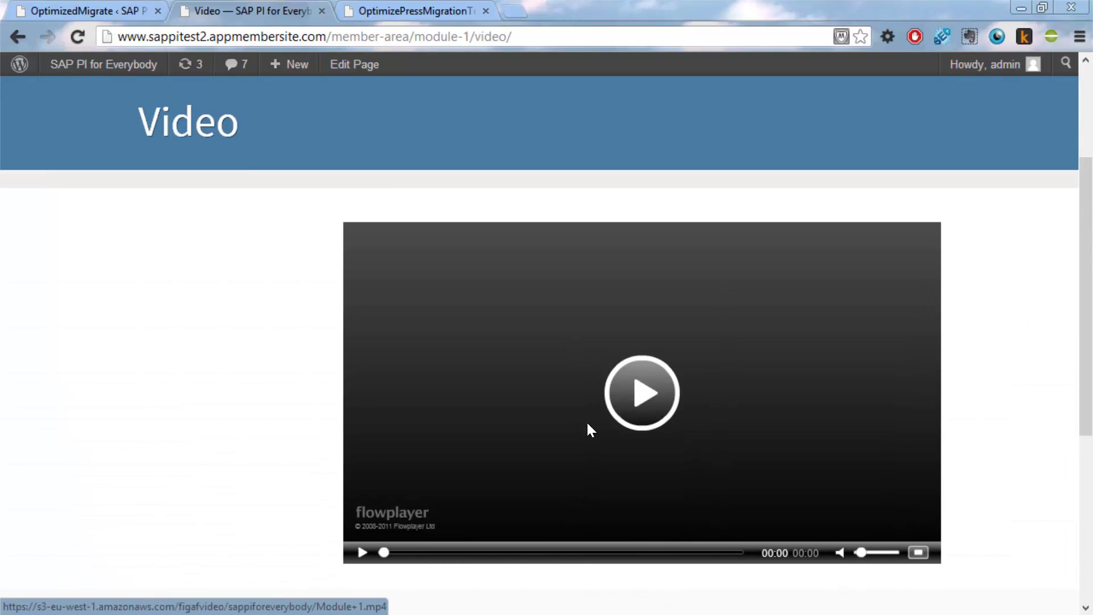
pyautogui.click(633, 396)
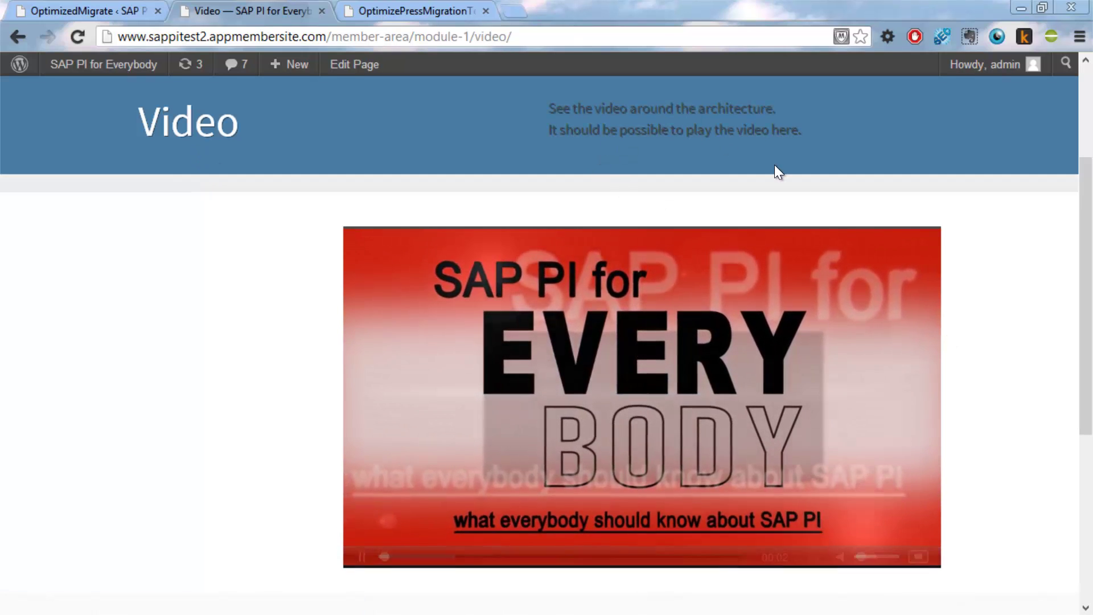
pyautogui.scroll(3, 1091, 352)
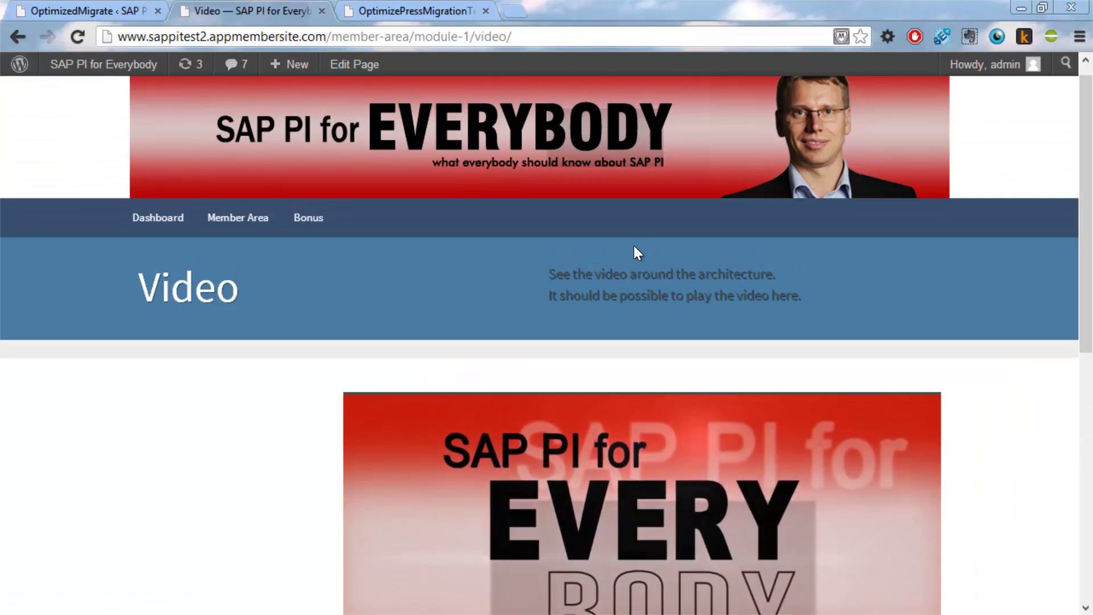
pyautogui.click(269, 219)
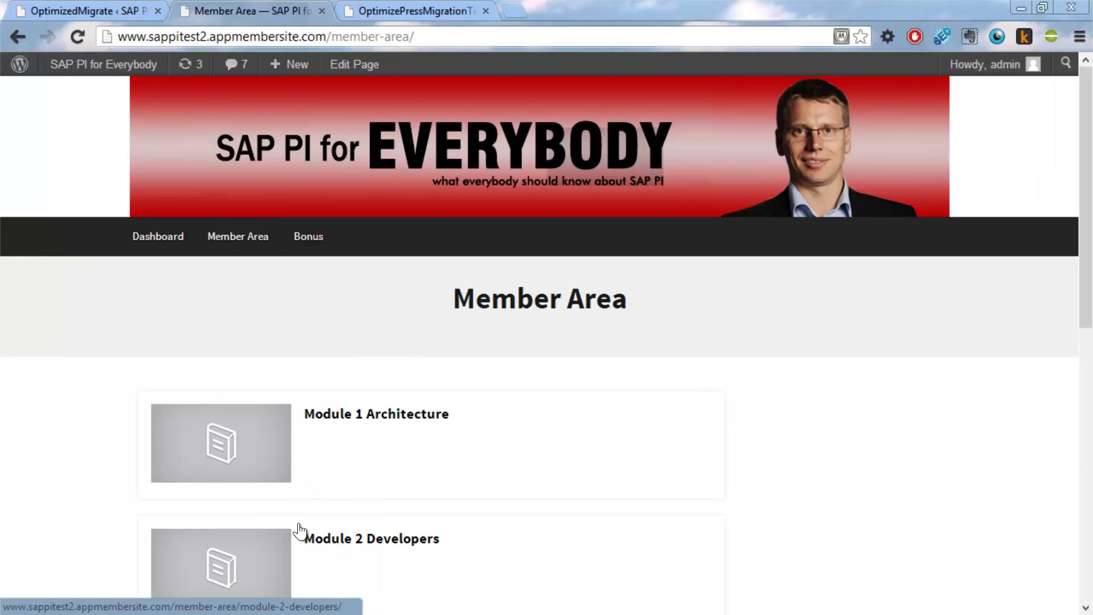
# Step: Check that the Module 2 Developers Video lesson plays, then return to the OptimizePress Migration site
pyautogui.click(299, 531)
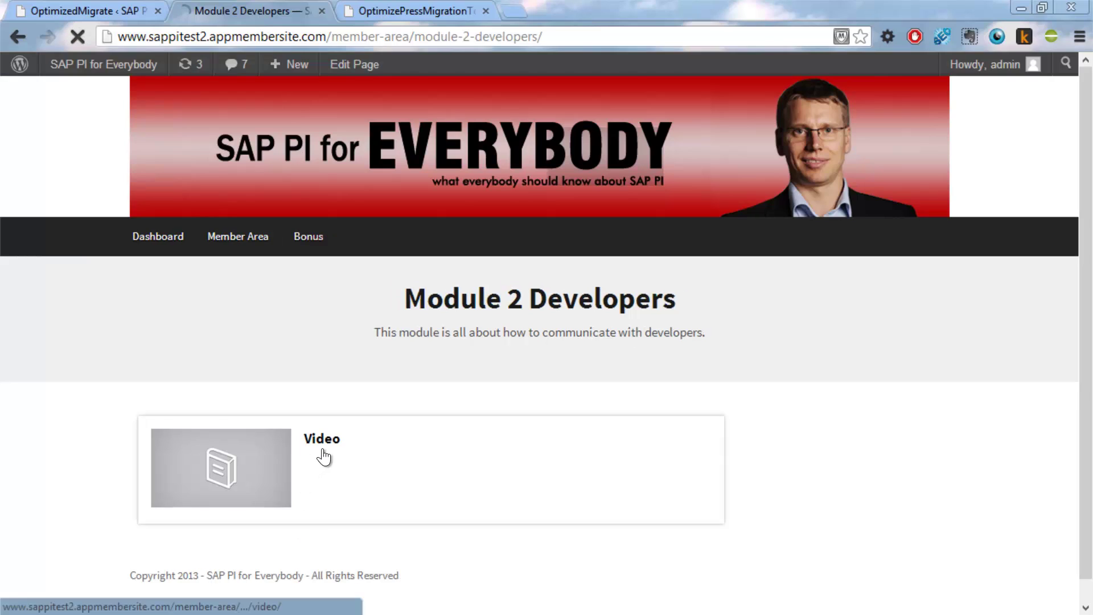
pyautogui.click(323, 450)
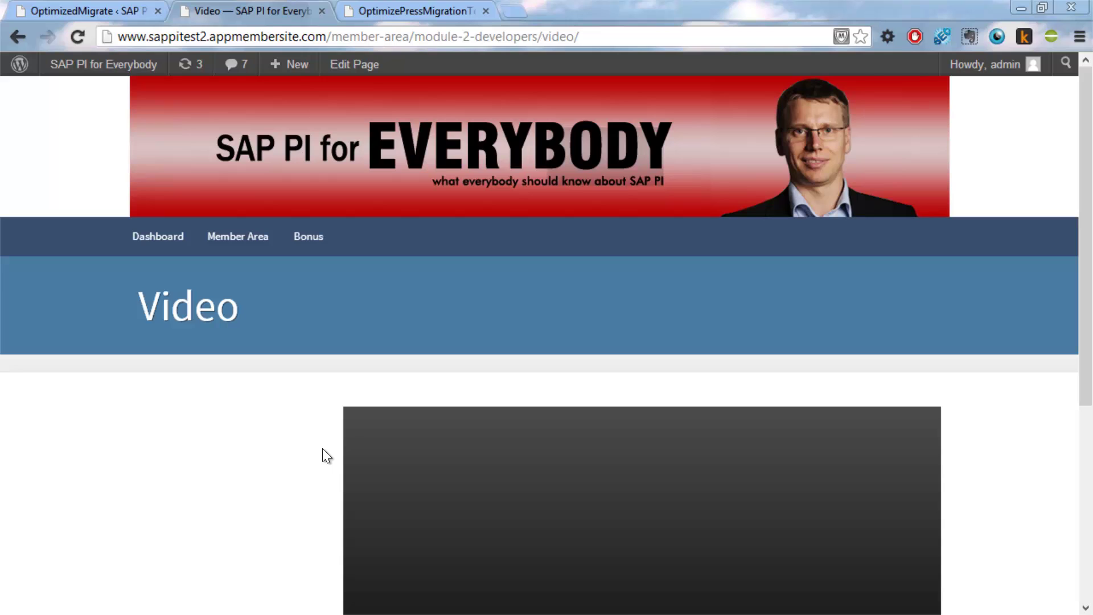
pyautogui.click(632, 572)
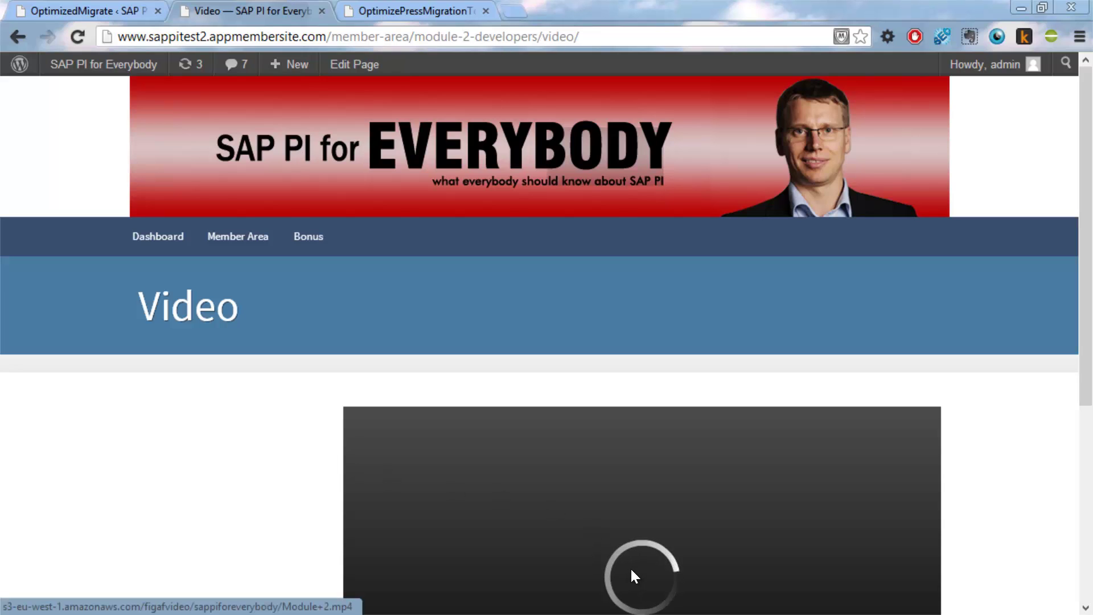
pyautogui.scroll(-5, 1088, 262)
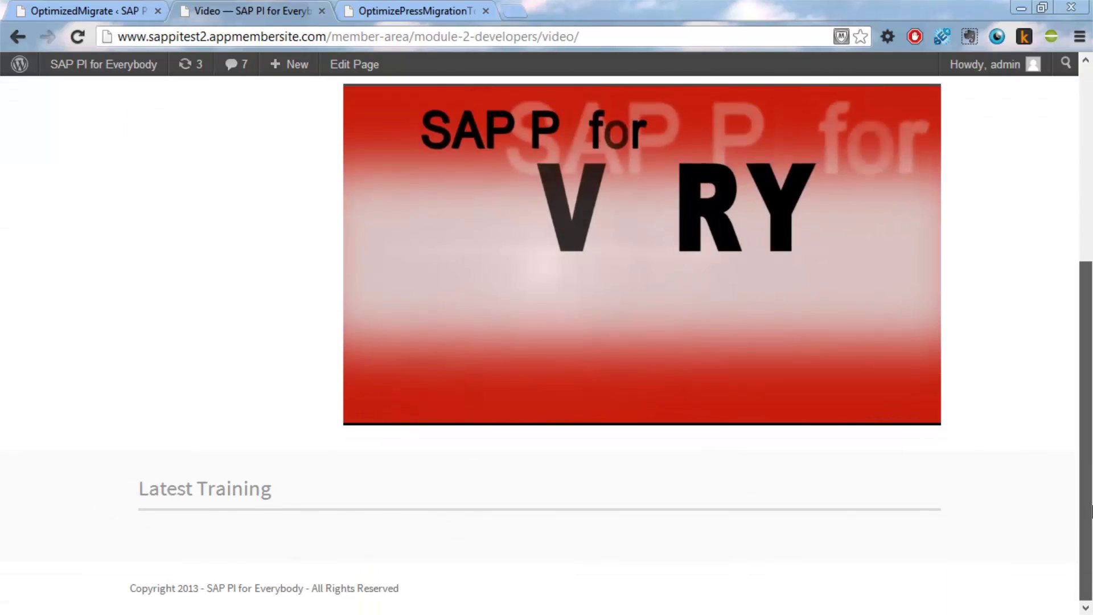
pyautogui.scroll(3, 1088, 262)
pyautogui.scroll(1, 576, 305)
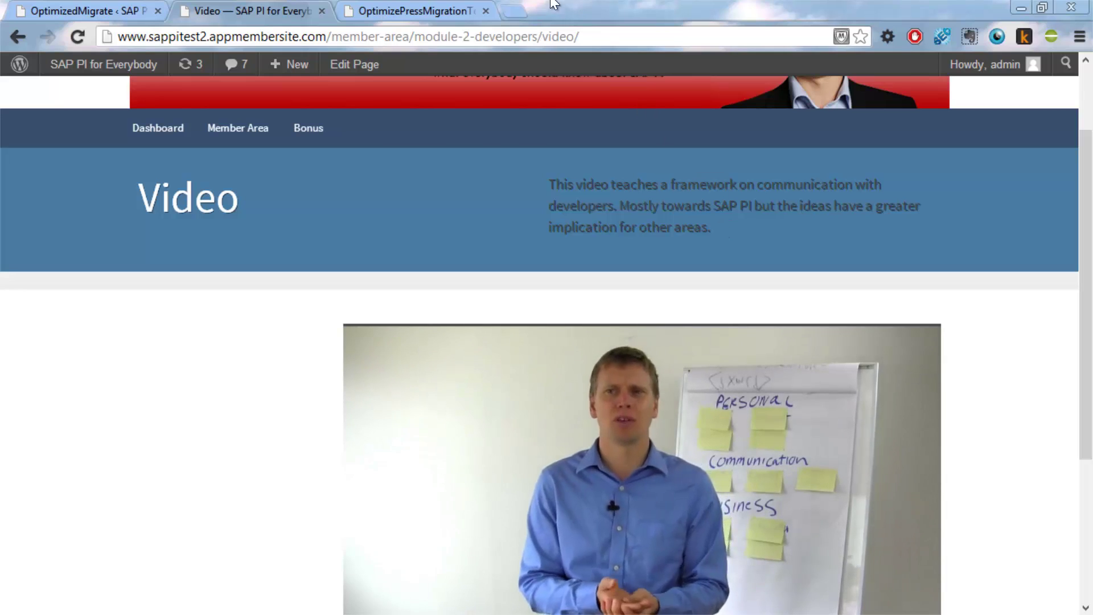
pyautogui.click(431, 16)
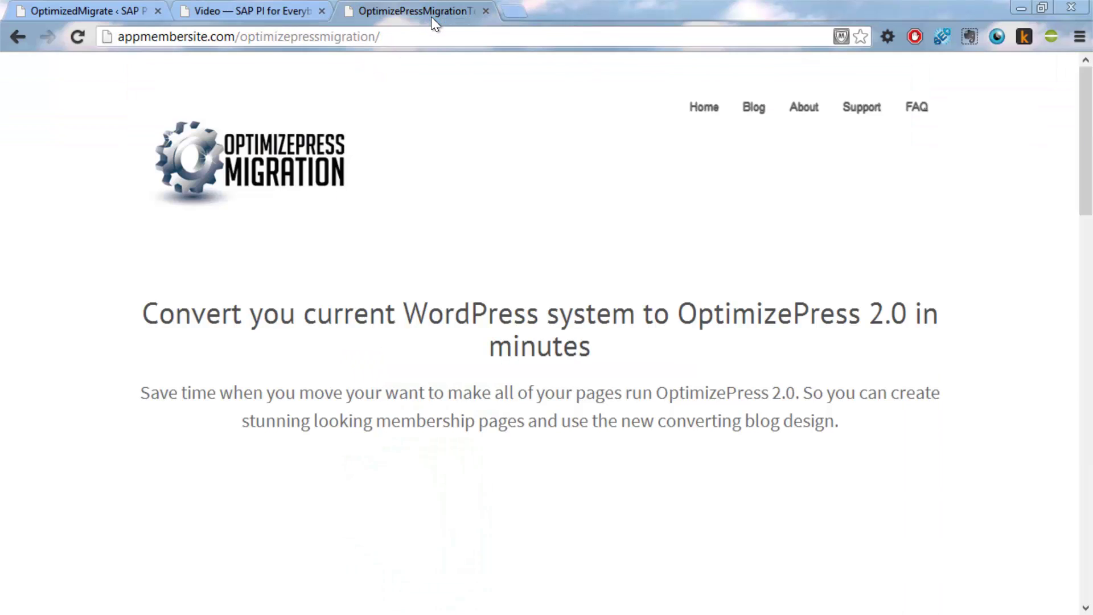